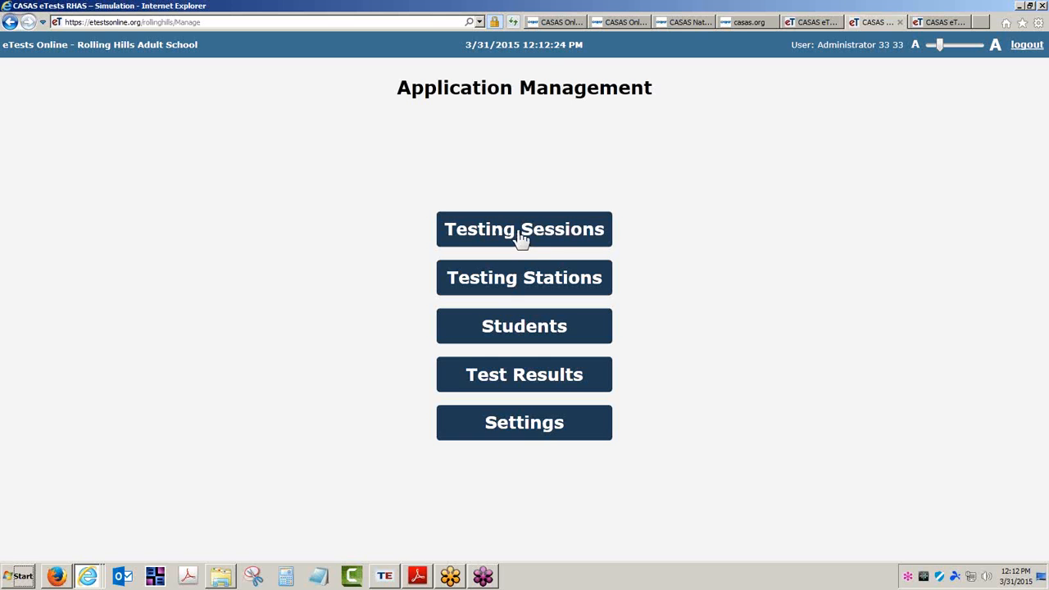
Step: Review the list of testing sessions from start to end, and return to Application Management
{"action": "left_click", "coordinate": [520, 231]}
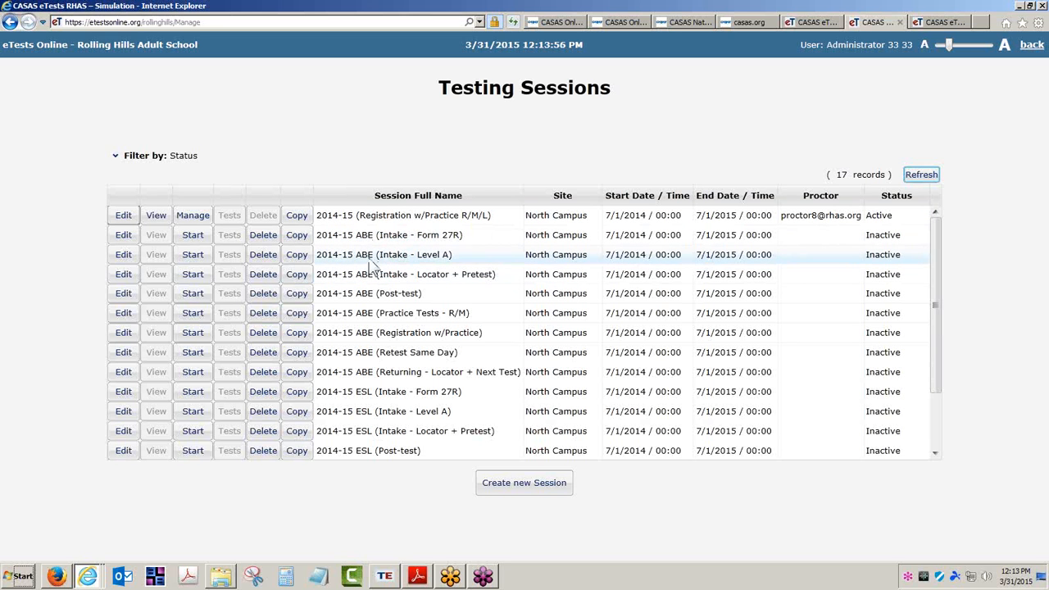
{"action": "scroll", "coordinate": [370, 276], "scroll_direction": "down", "scroll_amount": 3}
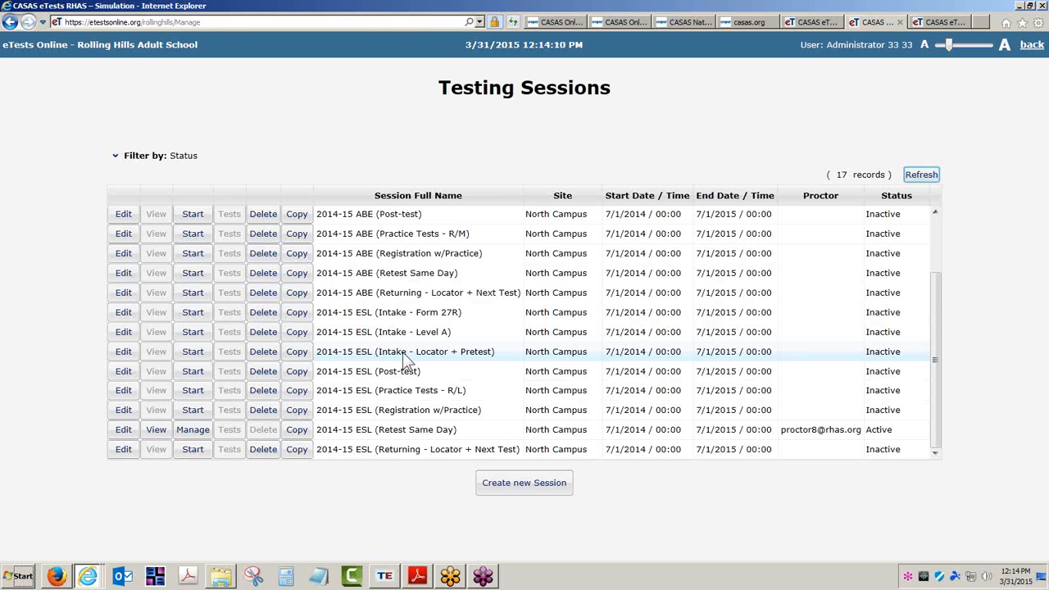
{"action": "scroll", "coordinate": [407, 361], "scroll_direction": "up", "scroll_amount": 3}
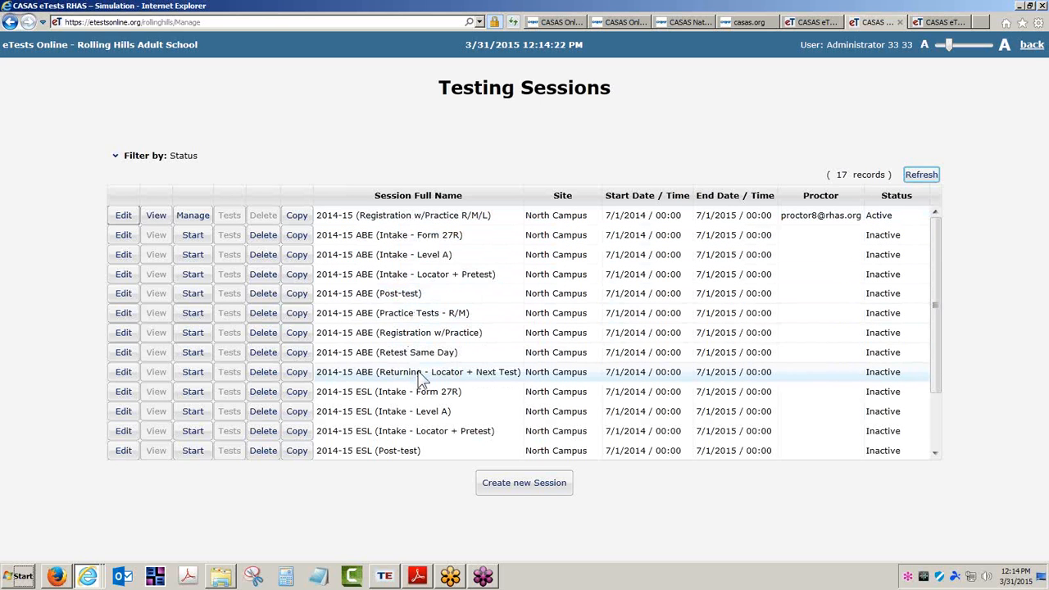
{"action": "left_click", "coordinate": [1033, 46]}
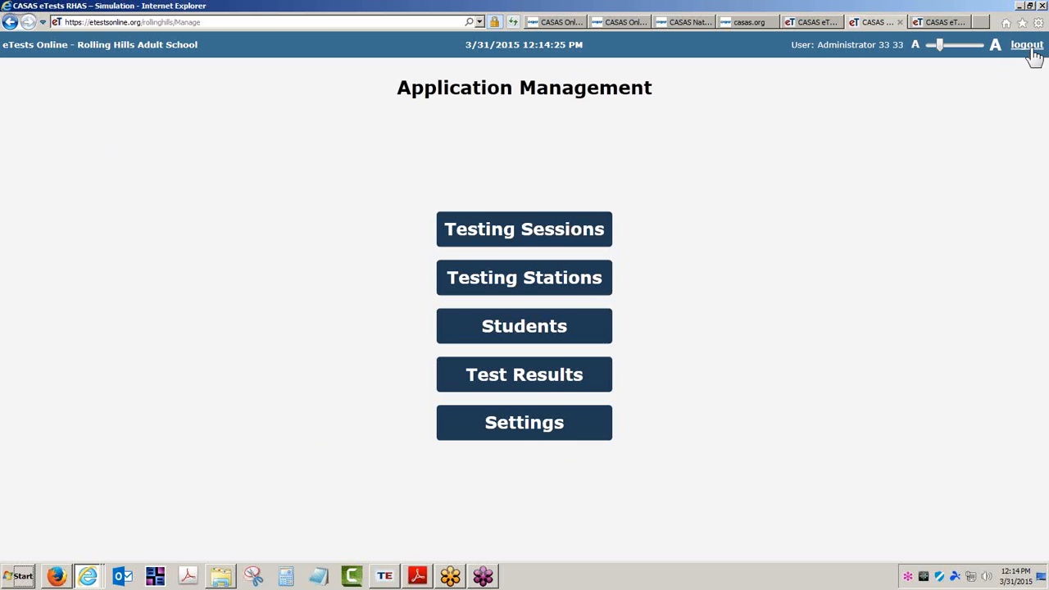
Step: Examine the Student Demographics list, including its filter options and the name, site, birth date and gender fields of the first student
{"action": "left_click", "coordinate": [525, 328]}
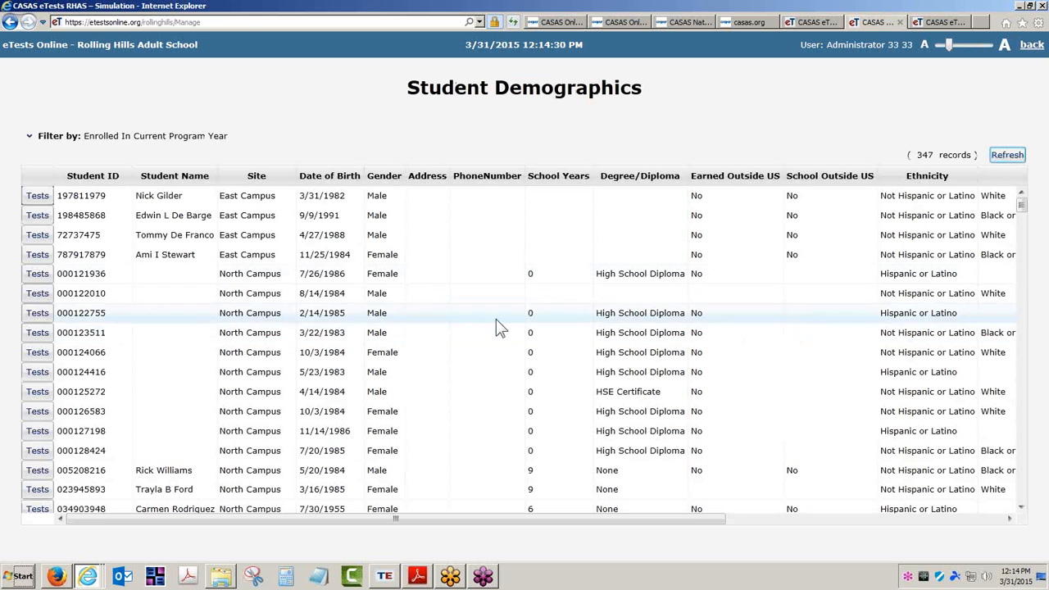
{"action": "left_click", "coordinate": [29, 136]}
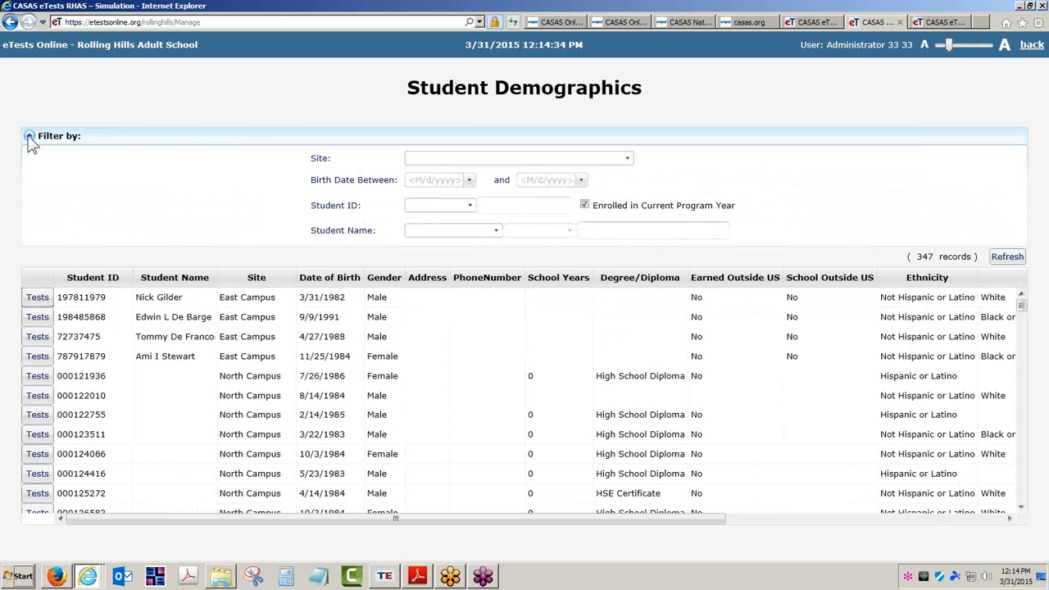
{"action": "left_click", "coordinate": [29, 137]}
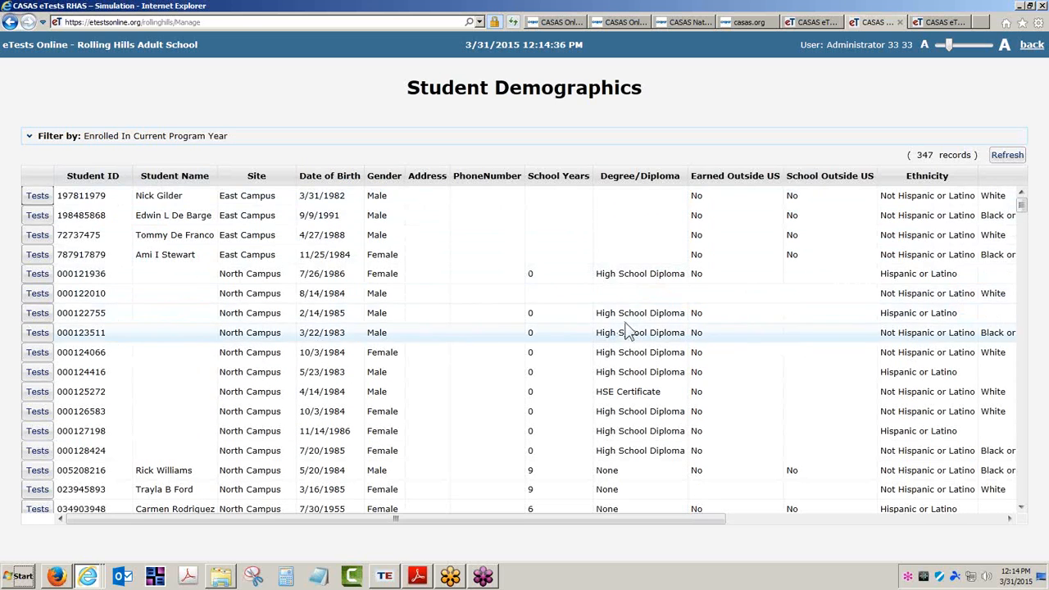
{"action": "left_click_drag", "start_coordinate": [616, 519], "coordinate": [568, 522]}
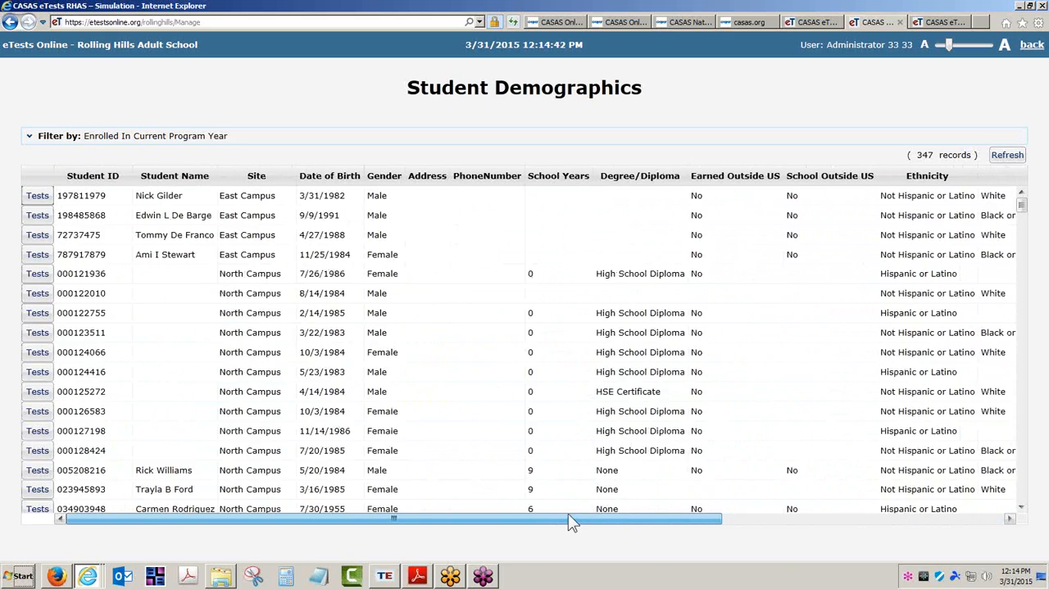
{"action": "left_click", "coordinate": [158, 200]}
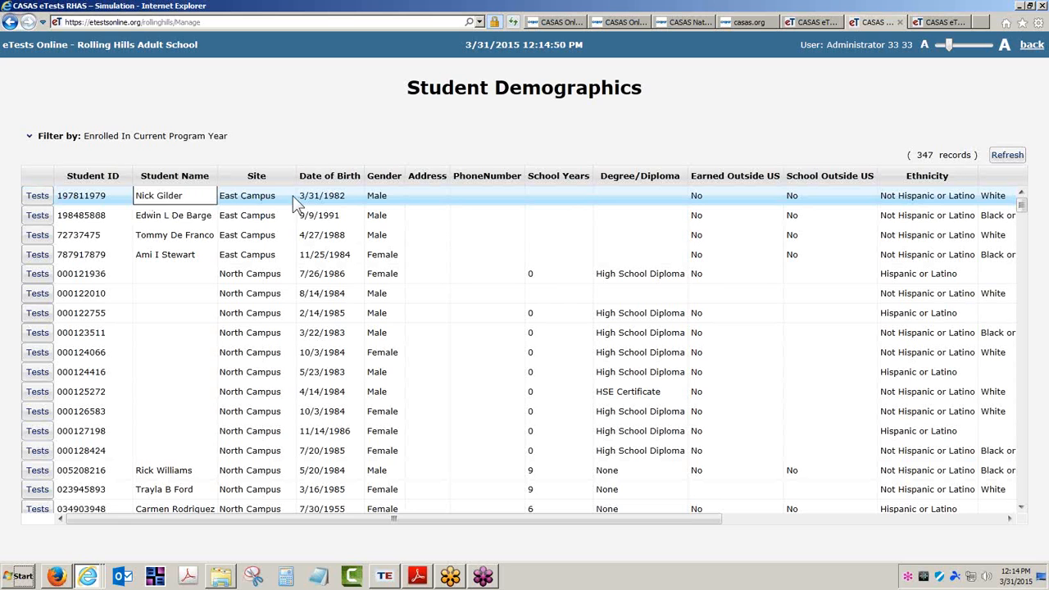
{"action": "left_click", "coordinate": [264, 198]}
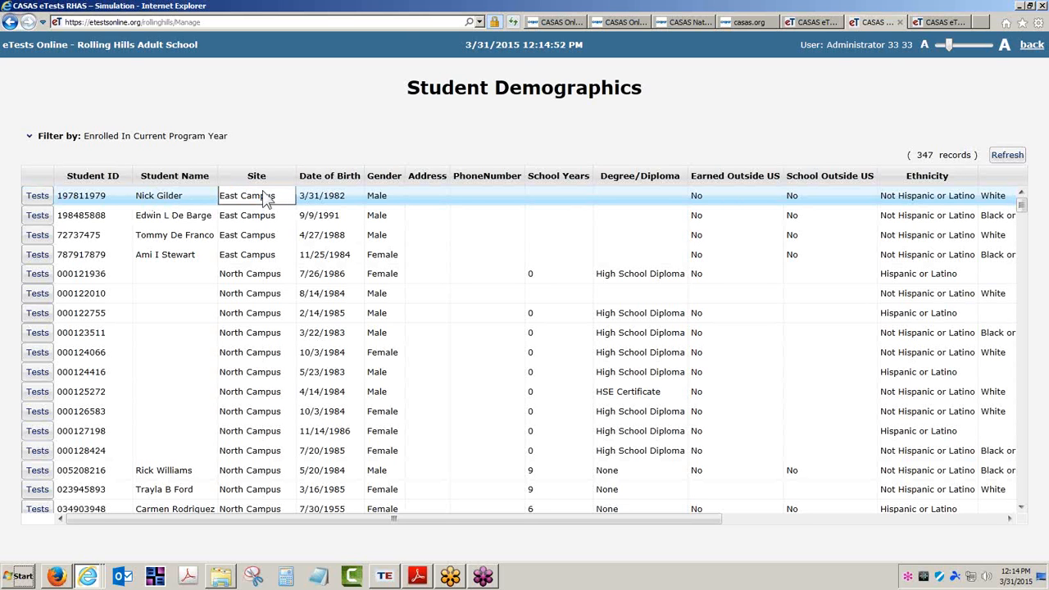
{"action": "left_click", "coordinate": [187, 205]}
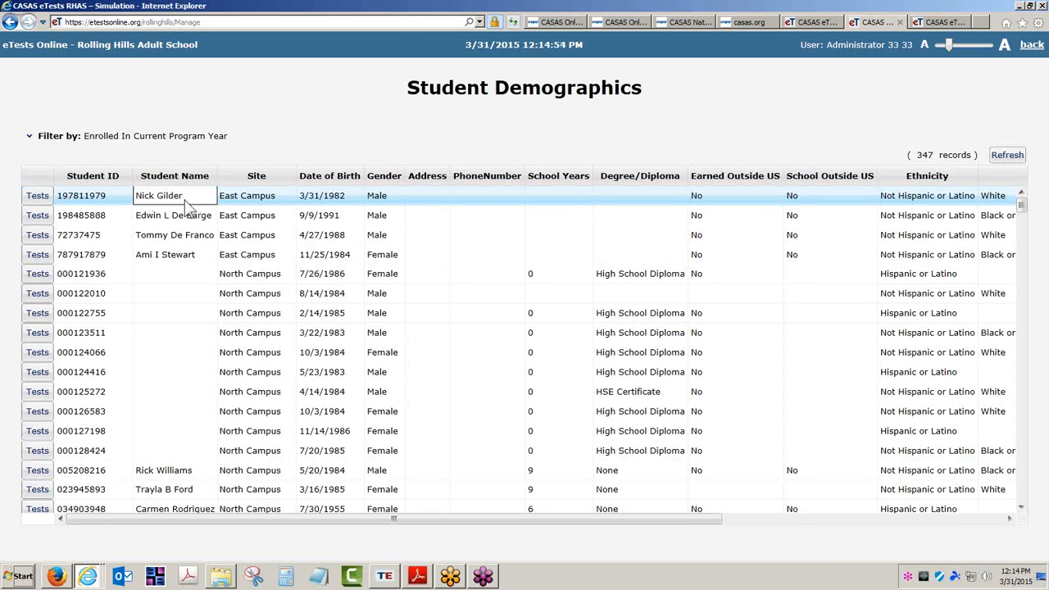
{"action": "left_click", "coordinate": [232, 206]}
{"action": "left_click", "coordinate": [329, 197]}
{"action": "left_click", "coordinate": [385, 205]}
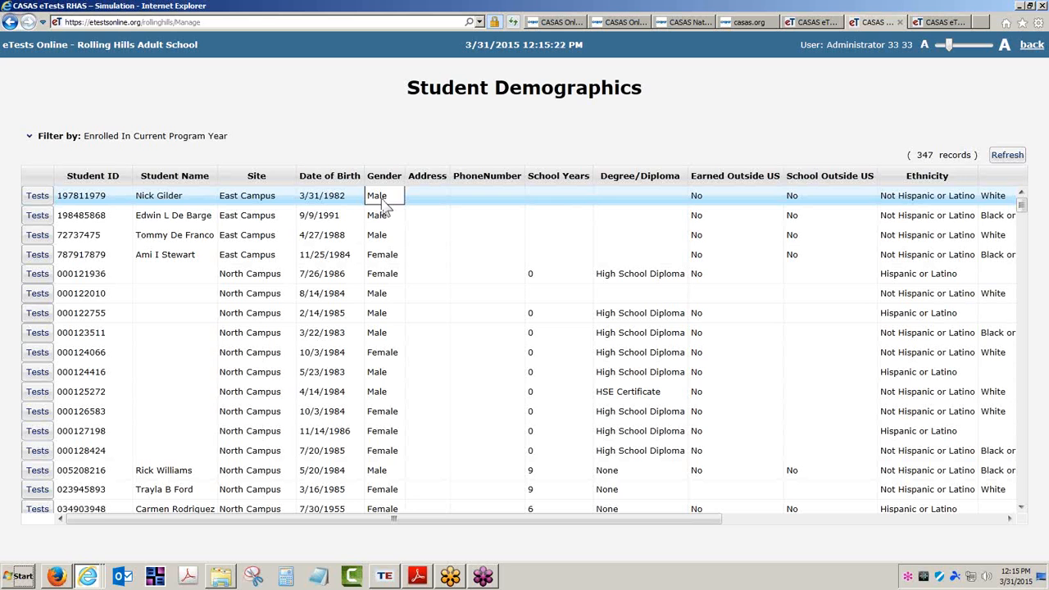
Step: Show the RHAS Simulation Server home page, switch to TOPSpro Enterprise and disconnect from its current session
{"action": "left_click", "coordinate": [941, 25]}
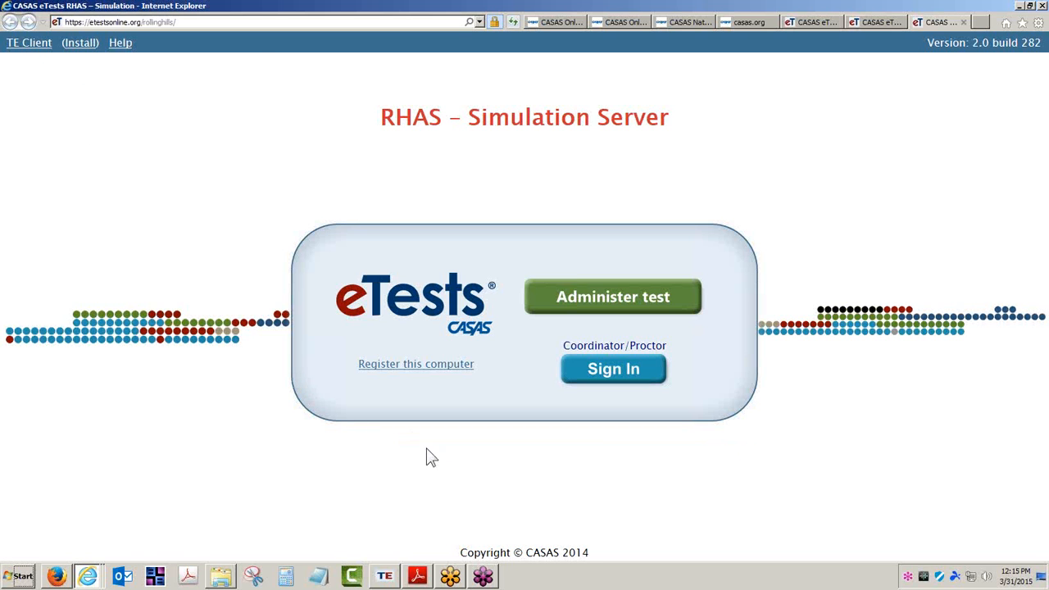
{"action": "mouse_move", "coordinate": [385, 578]}
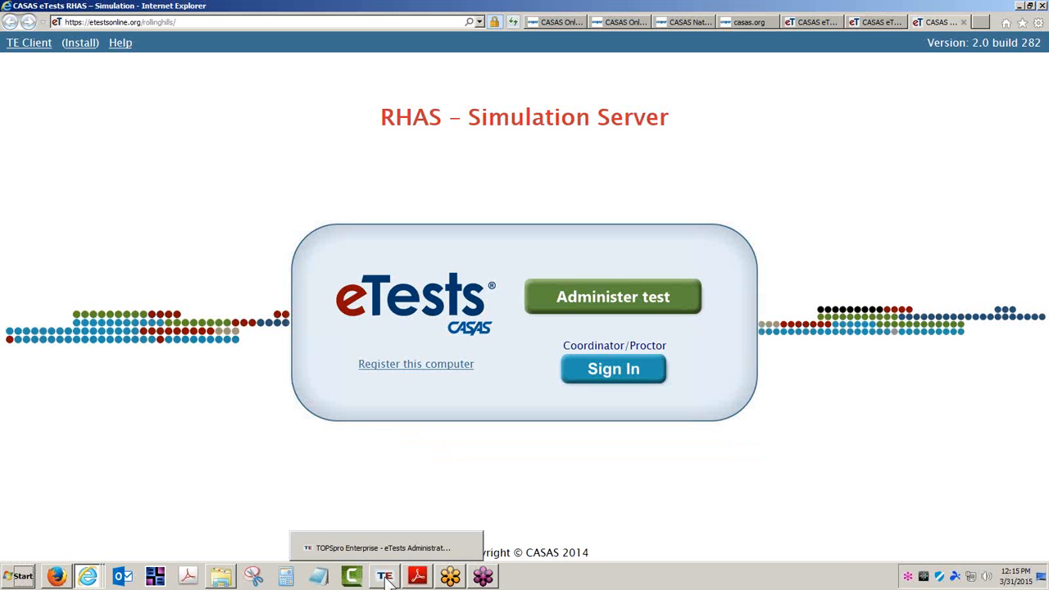
{"action": "left_click", "coordinate": [386, 578]}
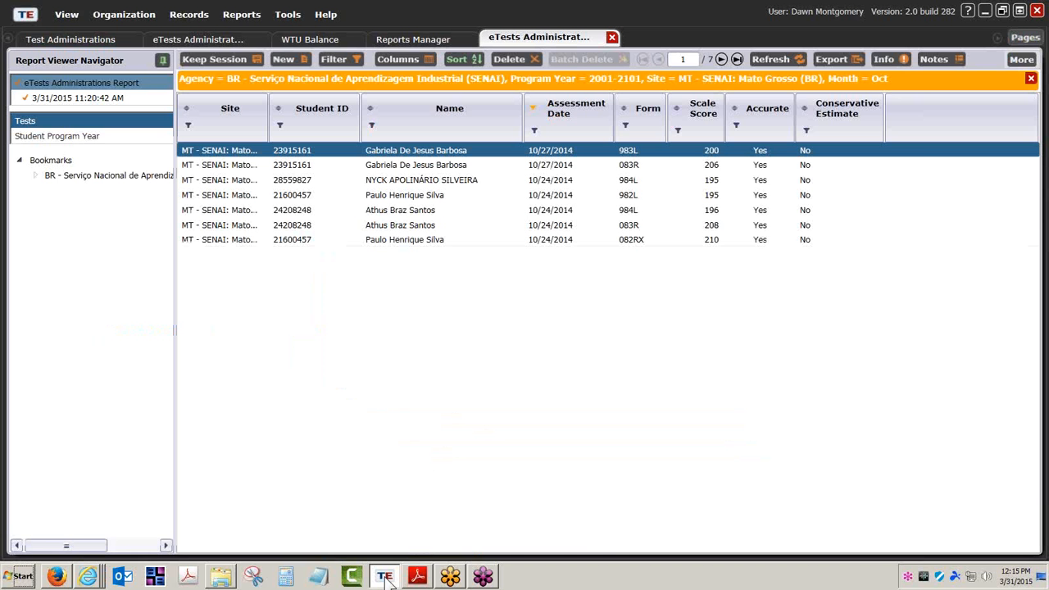
{"action": "left_click", "coordinate": [25, 14]}
{"action": "left_click", "coordinate": [42, 72]}
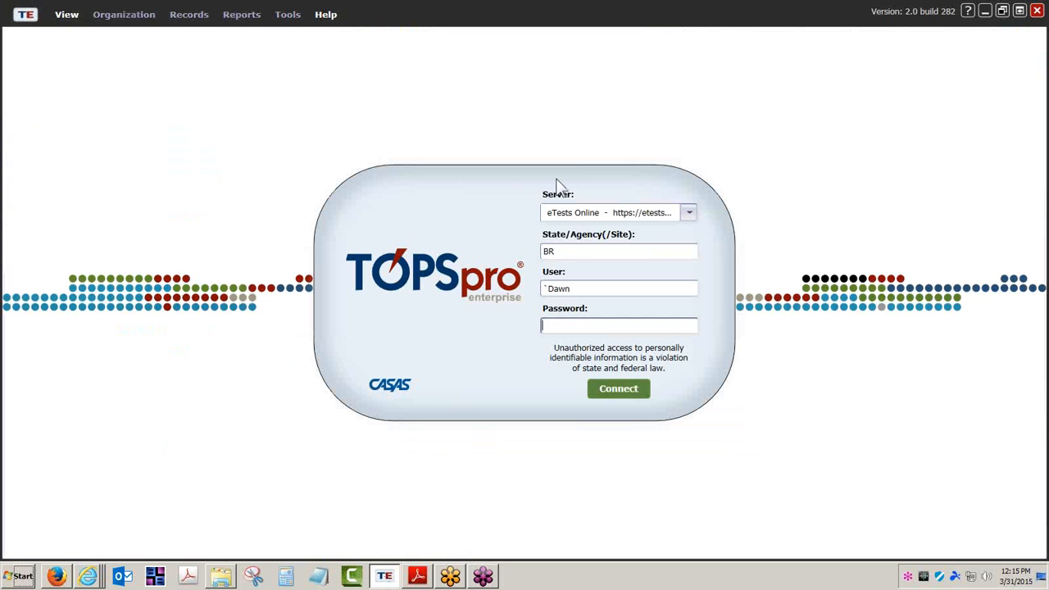
Step: Connect to the eTests Simulation server with the prefilled agency and user, entering the account password
{"action": "left_click", "coordinate": [688, 214]}
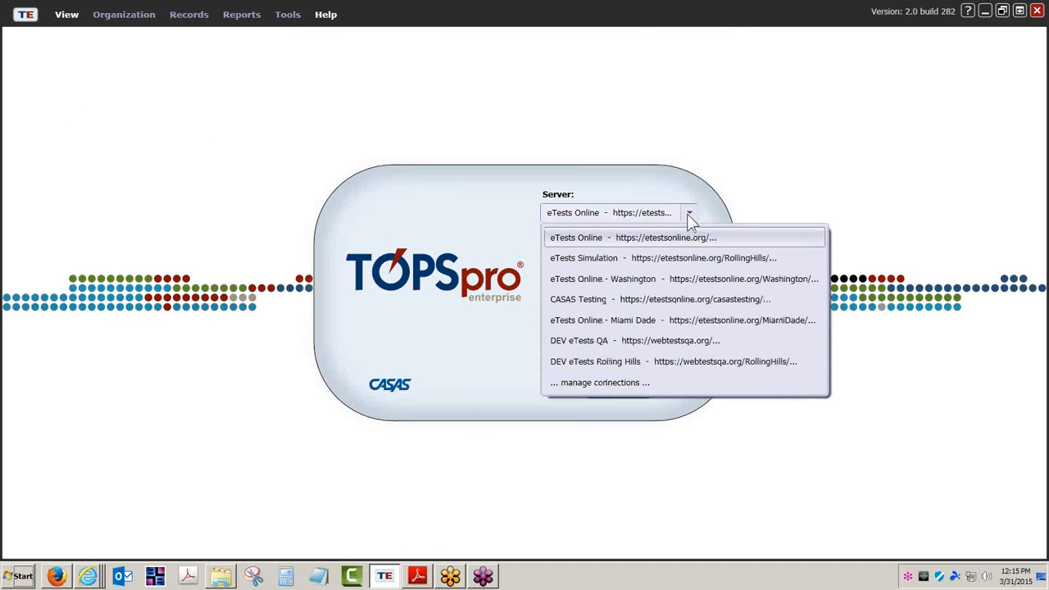
{"action": "left_click", "coordinate": [637, 262]}
{"action": "left_click", "coordinate": [577, 326]}
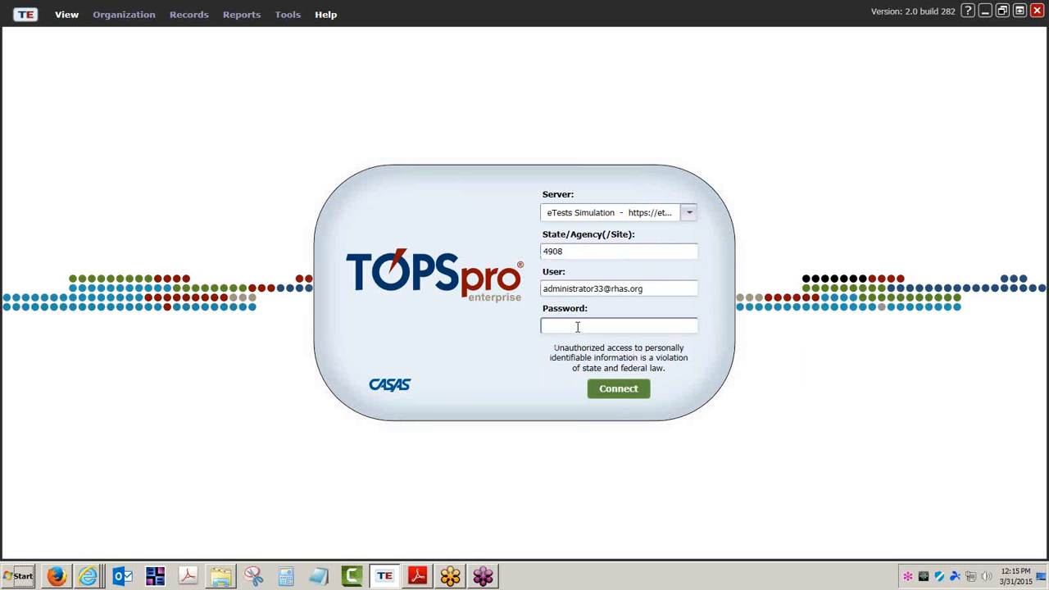
{"action": "type", "text": "*****"}
{"action": "key", "text": "Return"}
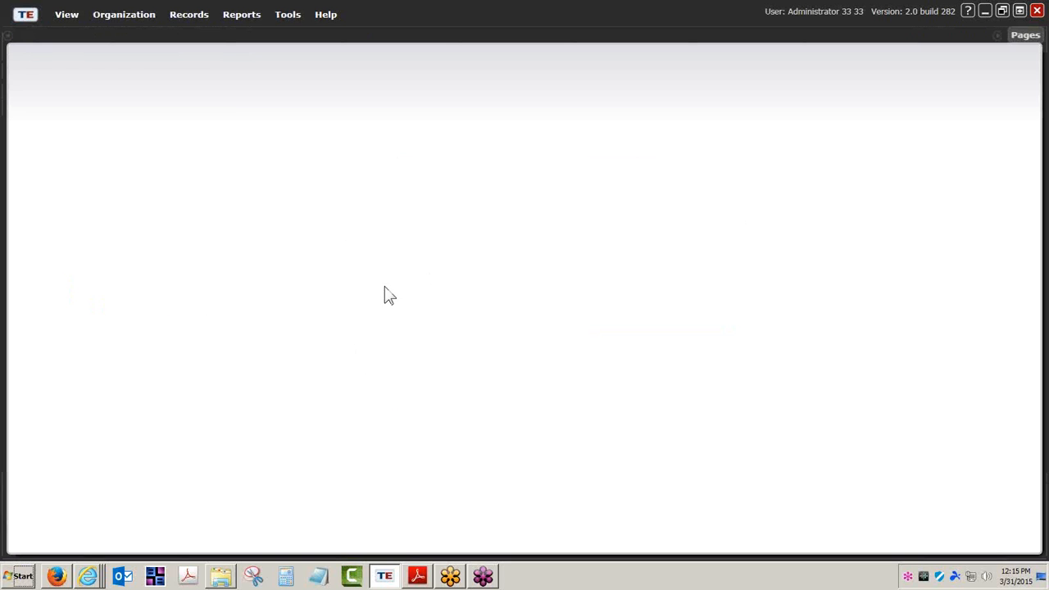
Step: Open the student demographics records list
{"action": "left_click", "coordinate": [190, 15]}
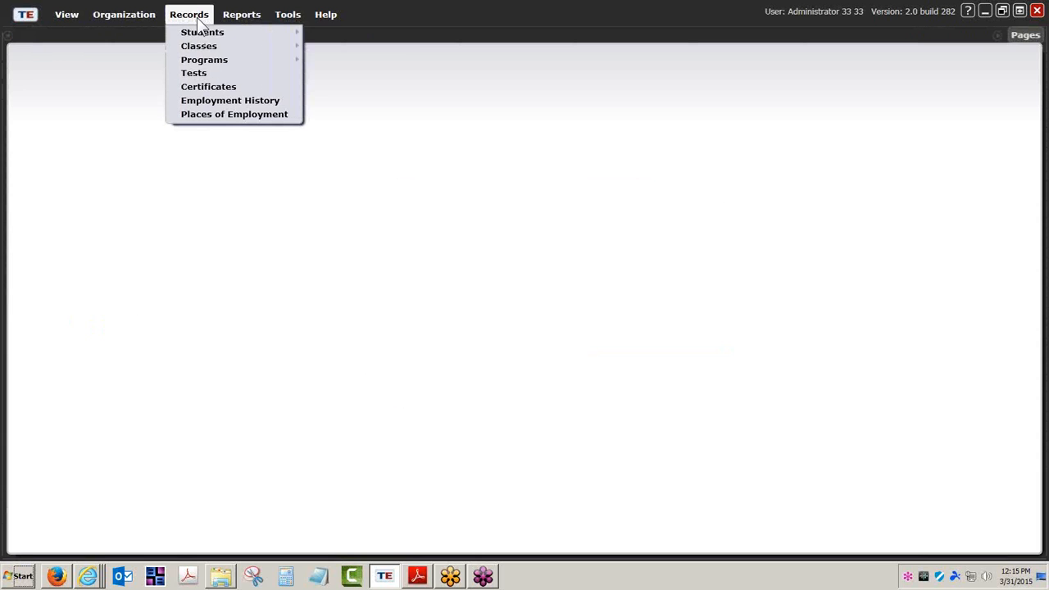
{"action": "mouse_move", "coordinate": [229, 34]}
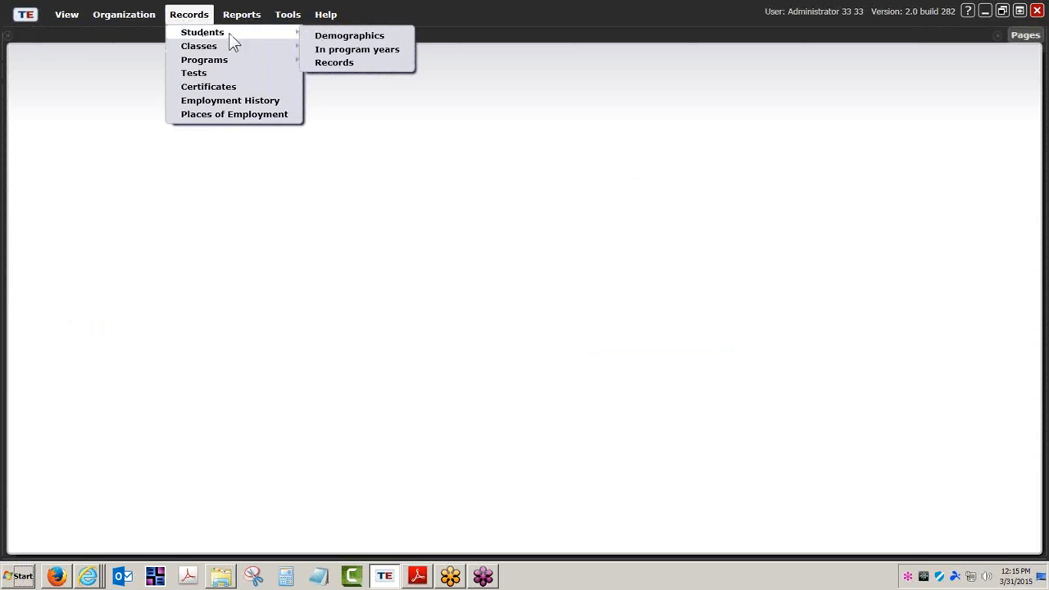
{"action": "left_click", "coordinate": [347, 37]}
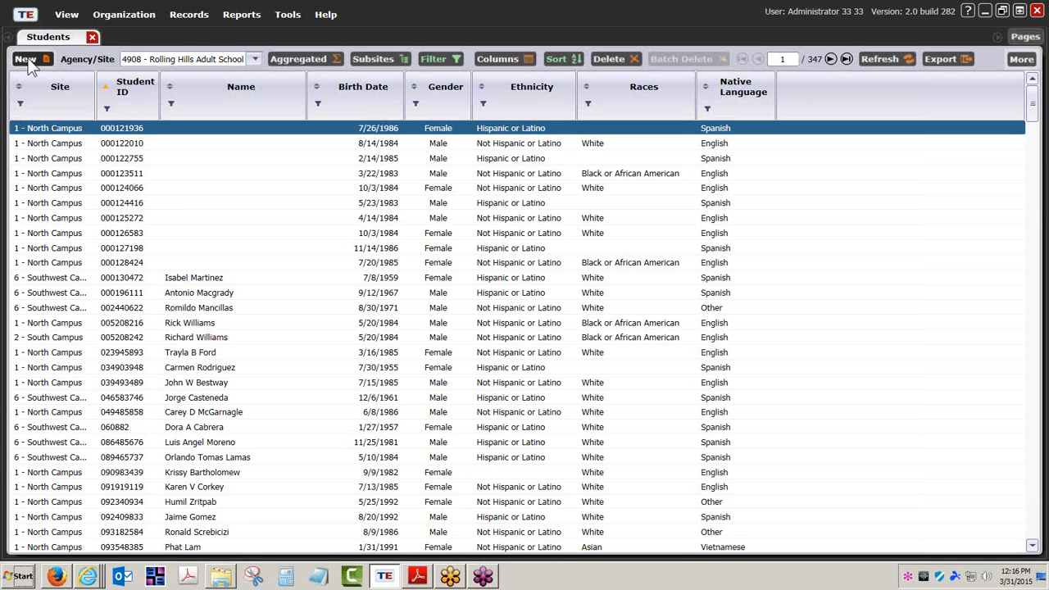
Step: Create a new student at site 1 - North Campus with a student ID only, and save it despite the optional validation rules
{"action": "left_click", "coordinate": [25, 60]}
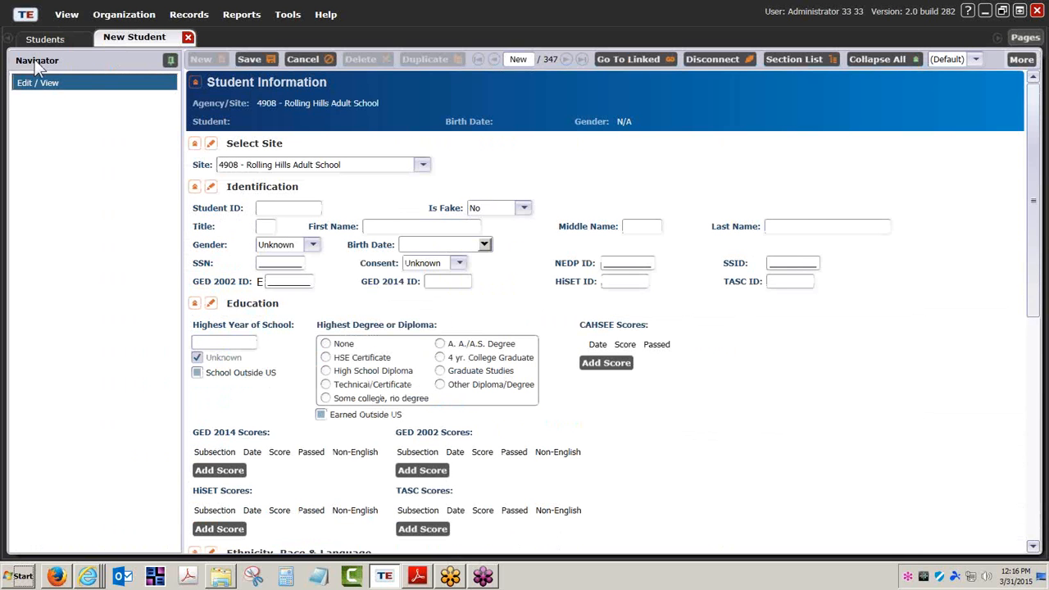
{"action": "left_click", "coordinate": [423, 169]}
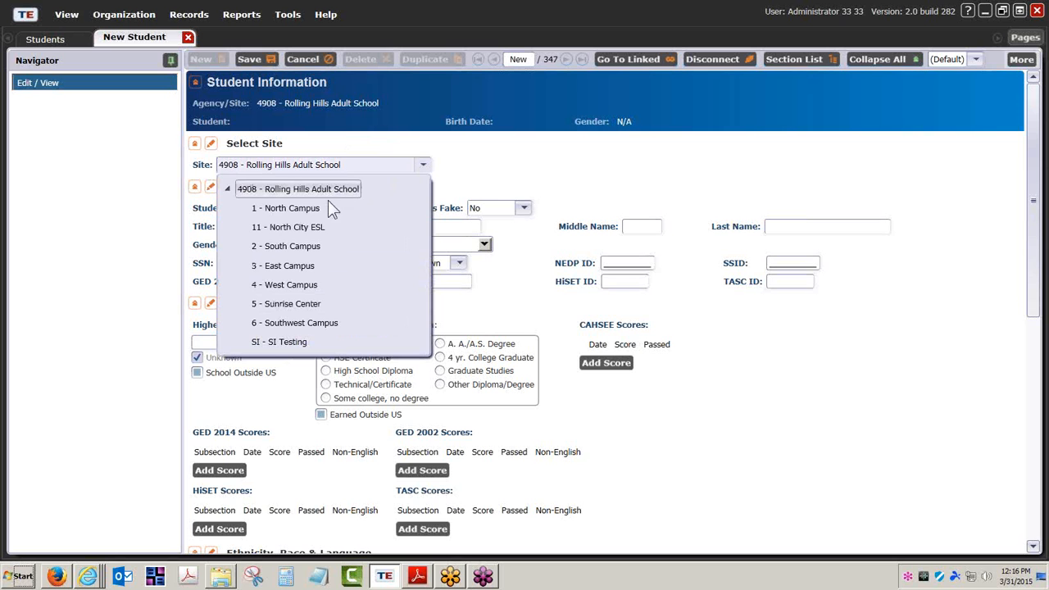
{"action": "left_click", "coordinate": [285, 208]}
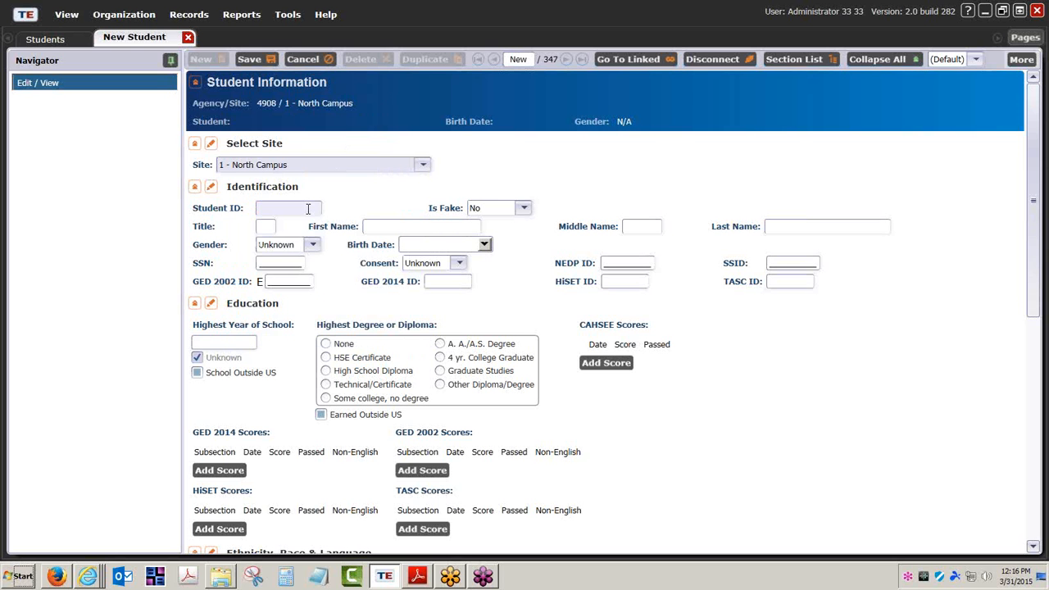
{"action": "left_click", "coordinate": [272, 208]}
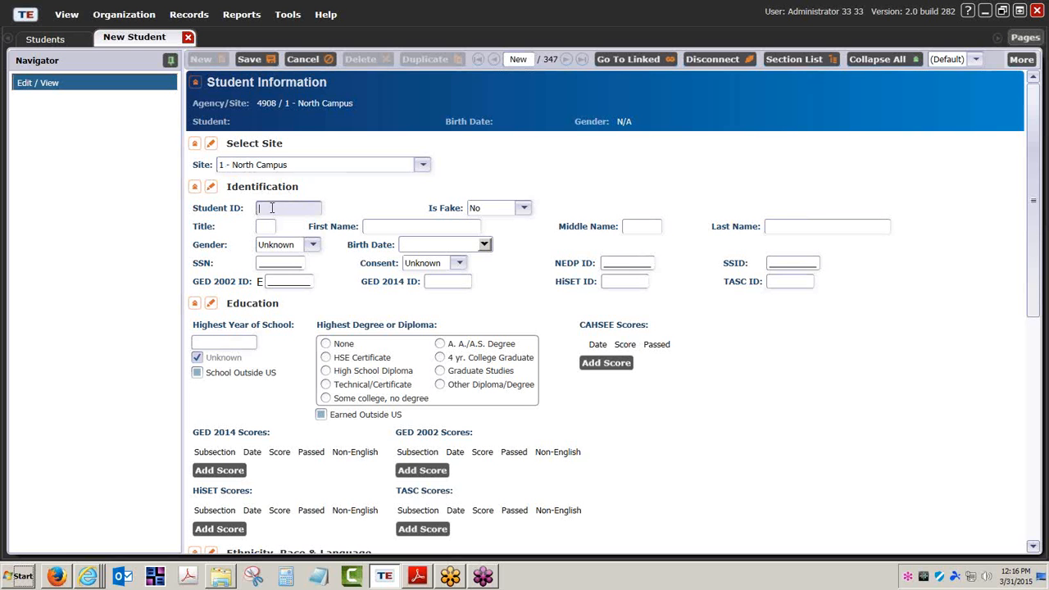
{"action": "type", "text": "03312015"}
{"action": "left_click", "coordinate": [249, 62]}
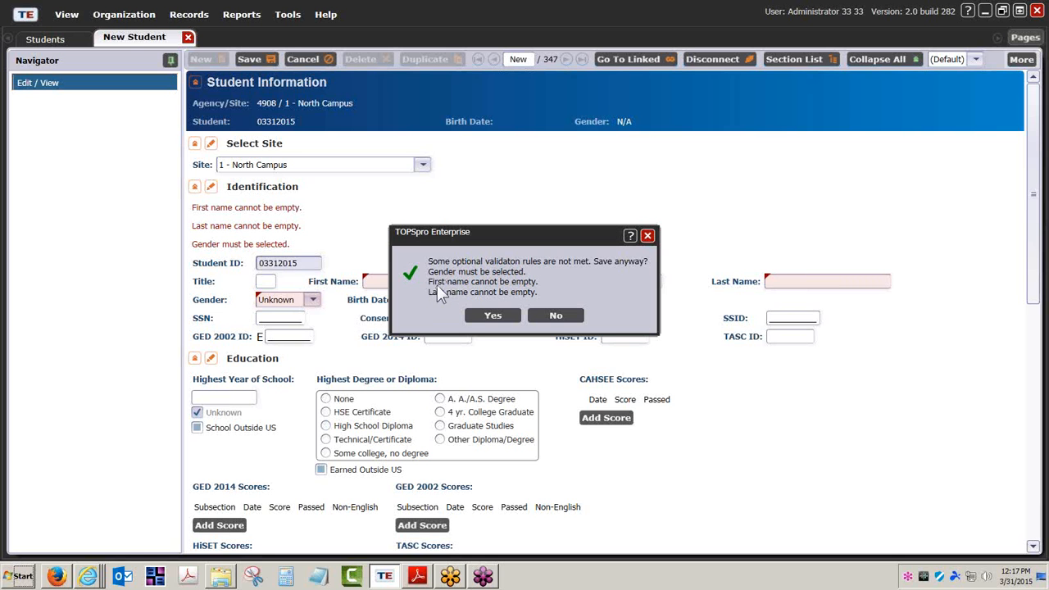
{"action": "left_click", "coordinate": [492, 316]}
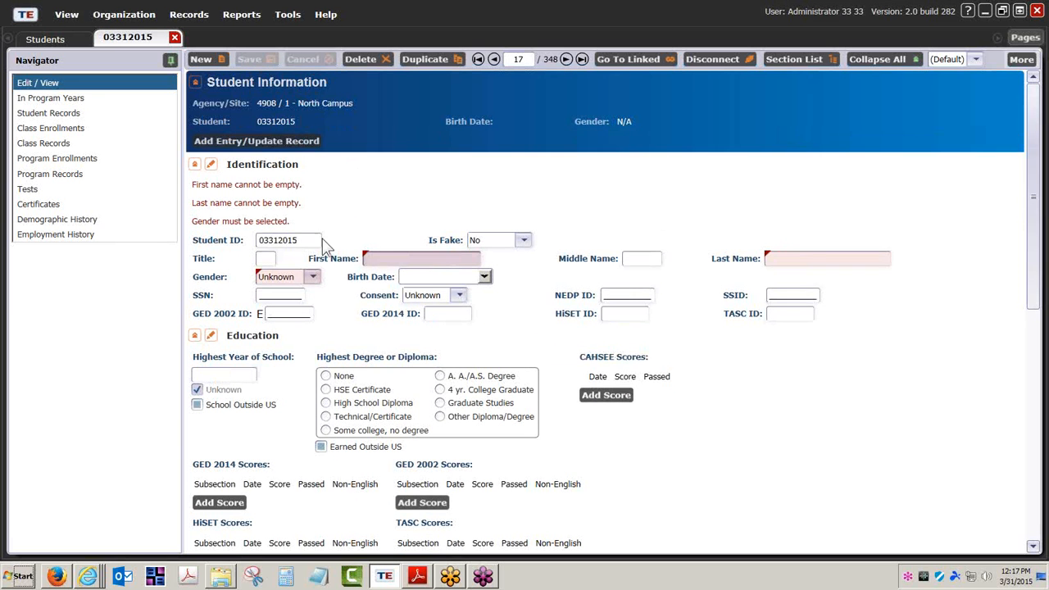
Step: Fill in the new student's first name and last name in the Identification section
{"action": "left_click", "coordinate": [295, 240]}
{"action": "double_click", "coordinate": [302, 239]}
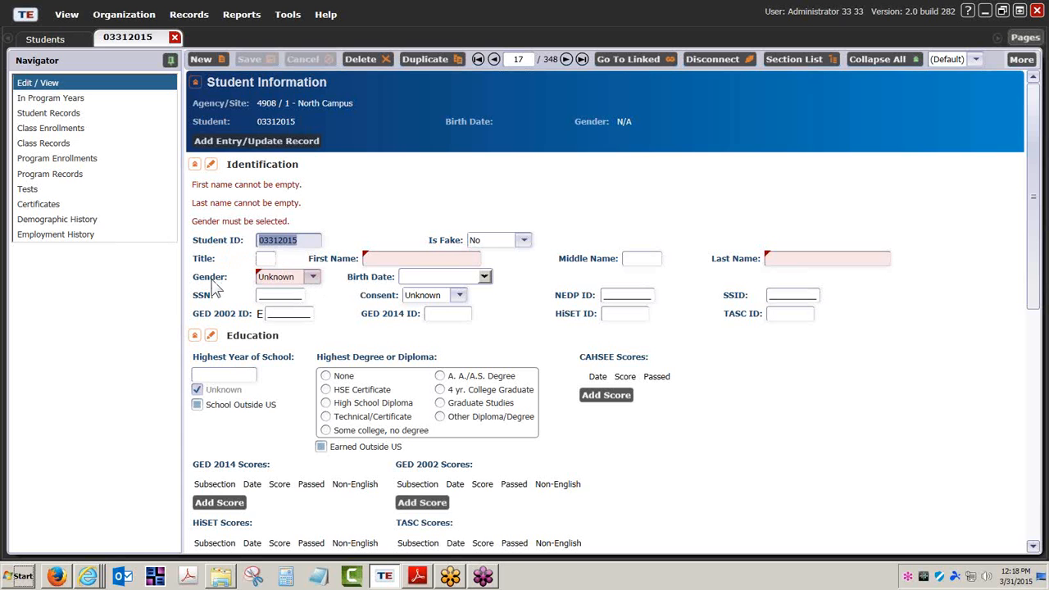
{"action": "left_click", "coordinate": [412, 260]}
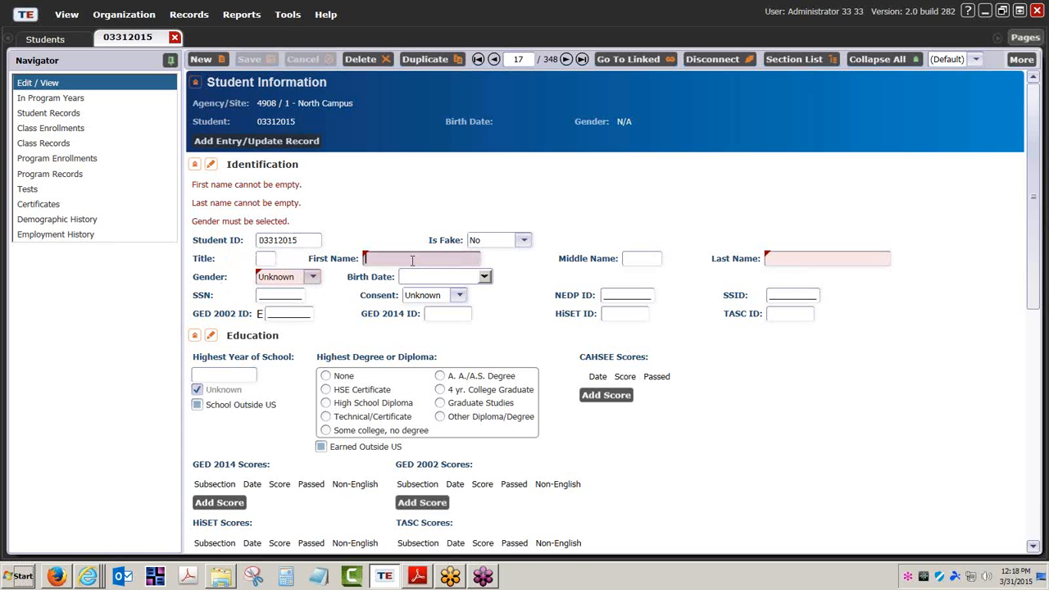
{"action": "type", "text": "Sample"}
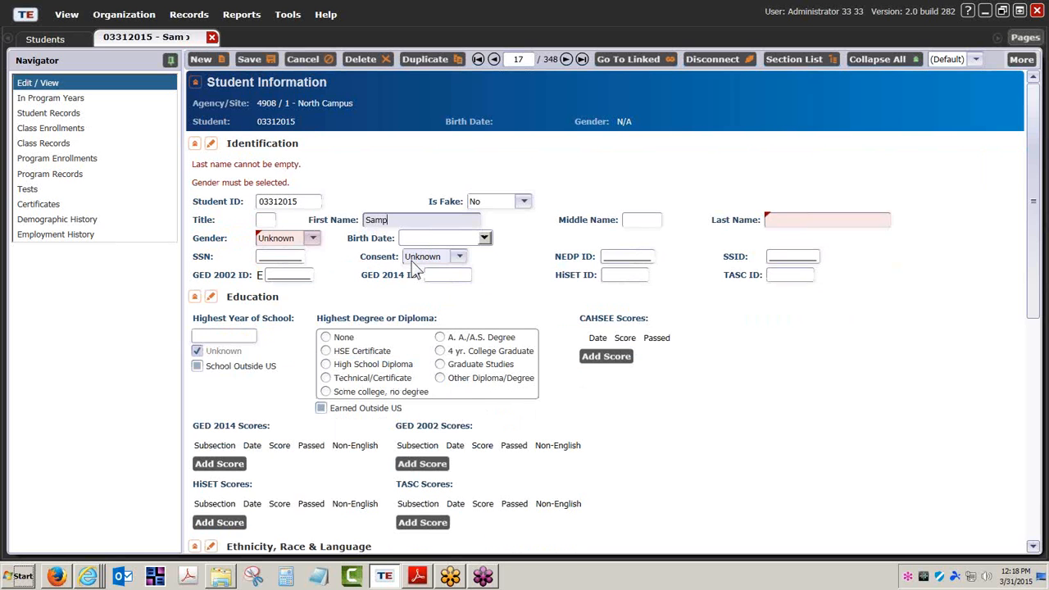
{"action": "key", "text": "Tab"}
{"action": "key", "text": "Tab"}
{"action": "type", "text": "St"}
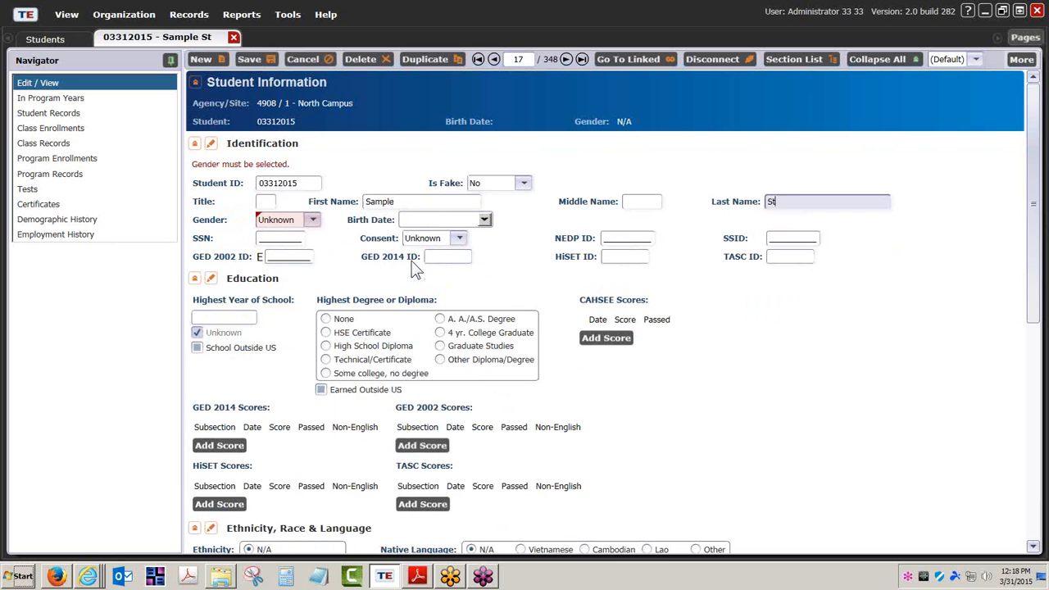
{"action": "type", "text": "udent"}
Step: Set the student's gender to Male and fill in the birth date from the calendar
{"action": "left_click", "coordinate": [313, 221]}
{"action": "left_click", "coordinate": [287, 238]}
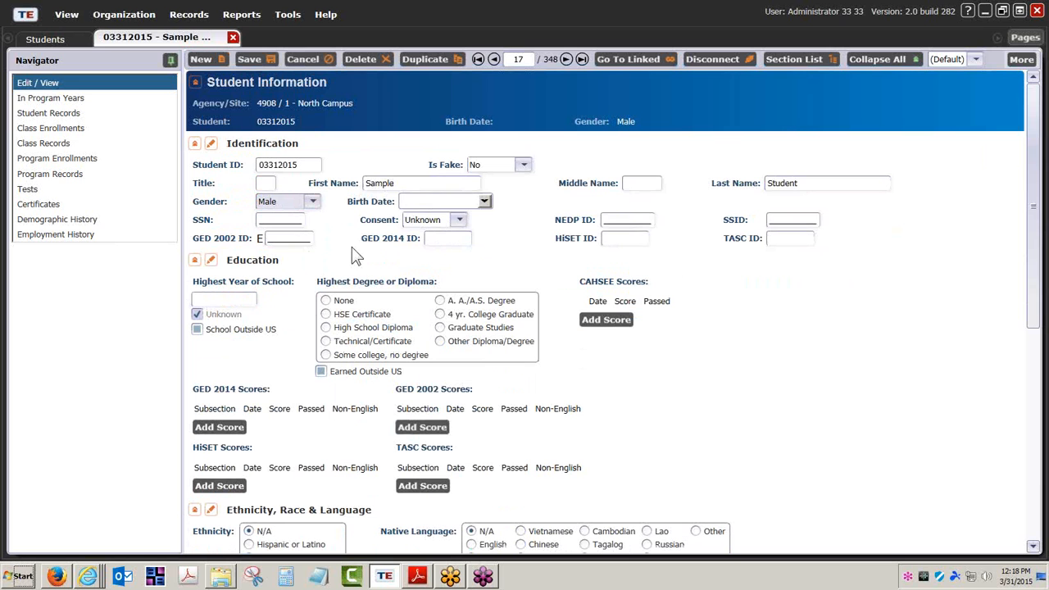
{"action": "left_click", "coordinate": [485, 202]}
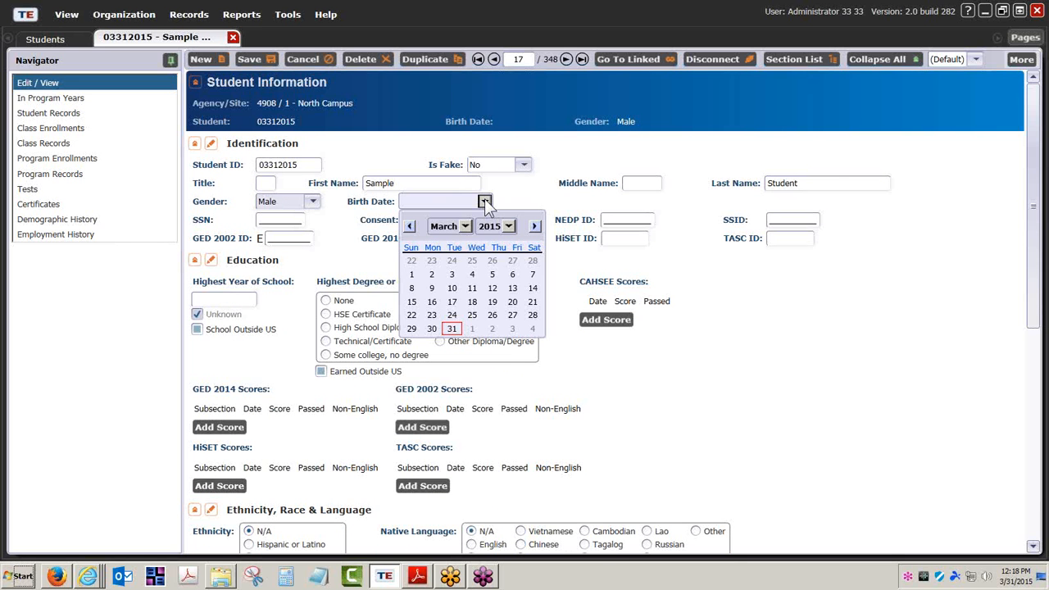
{"action": "left_click", "coordinate": [456, 329]}
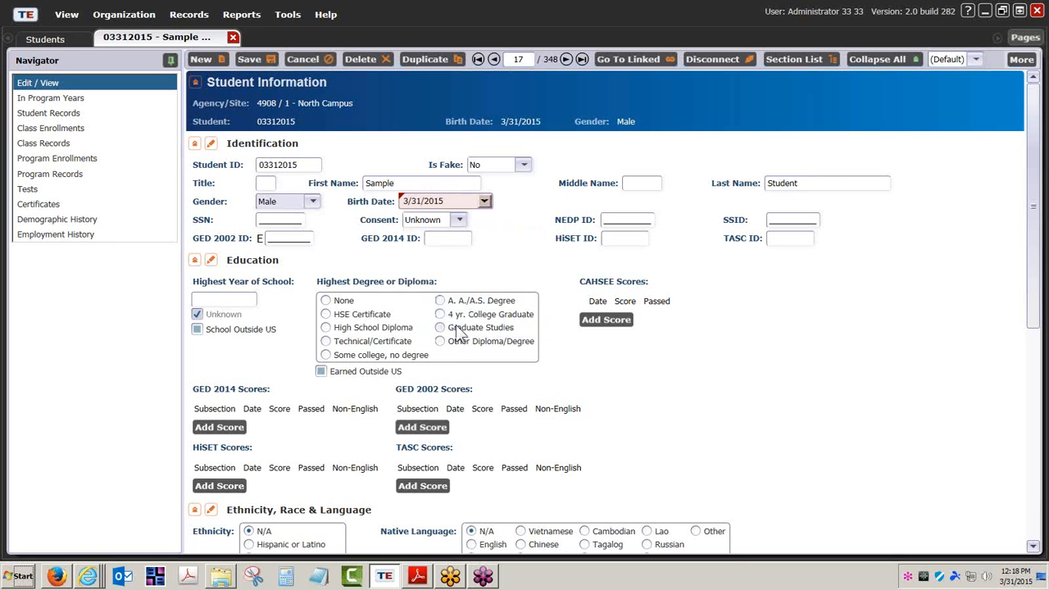
Step: Correct the year in the student's birth date
{"action": "left_click", "coordinate": [447, 201]}
{"action": "key", "text": "BackSpace"}
{"action": "key", "text": "BackSpace"}
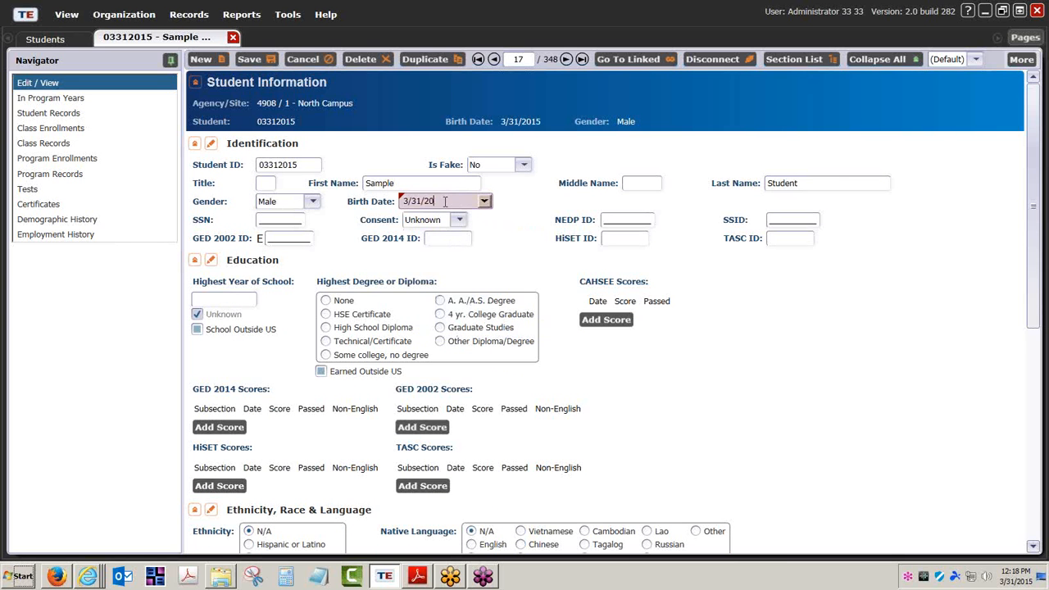
{"action": "key", "text": "BackSpace"}
{"action": "key", "text": "BackSpace"}
{"action": "type", "text": "1995"}
{"action": "left_click", "coordinate": [533, 251]}
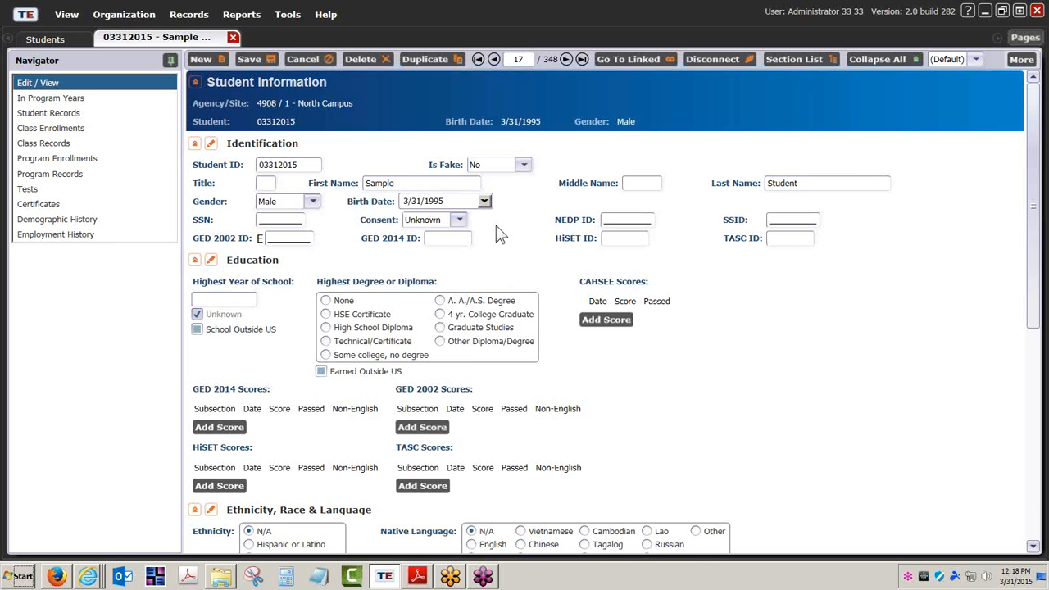
Step: Examine the SSN field, the available Consent options and the NEDP ID field in the Identification section
{"action": "left_click", "coordinate": [262, 221]}
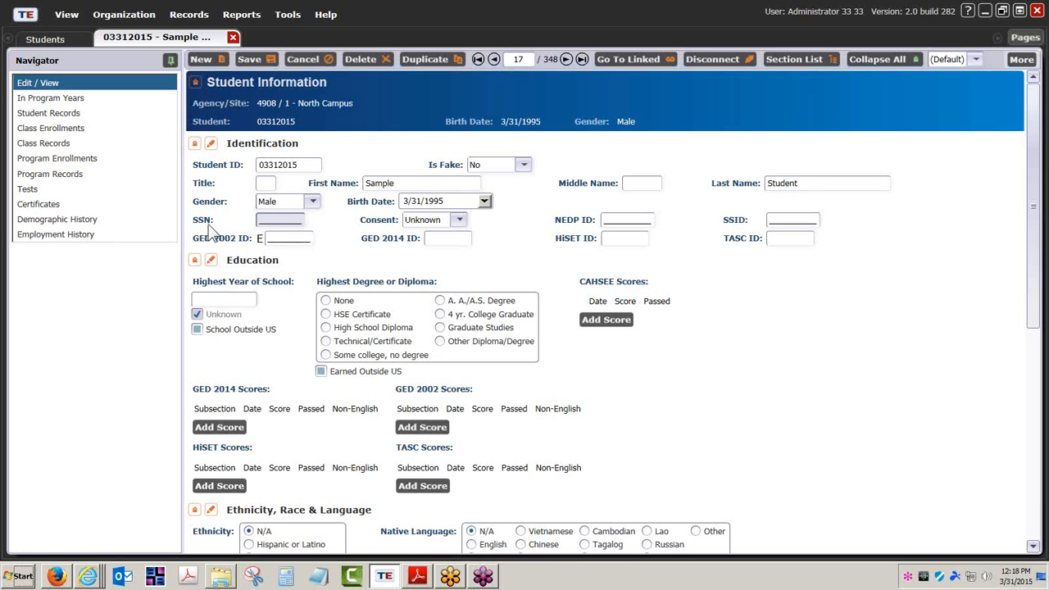
{"action": "left_click", "coordinate": [460, 220]}
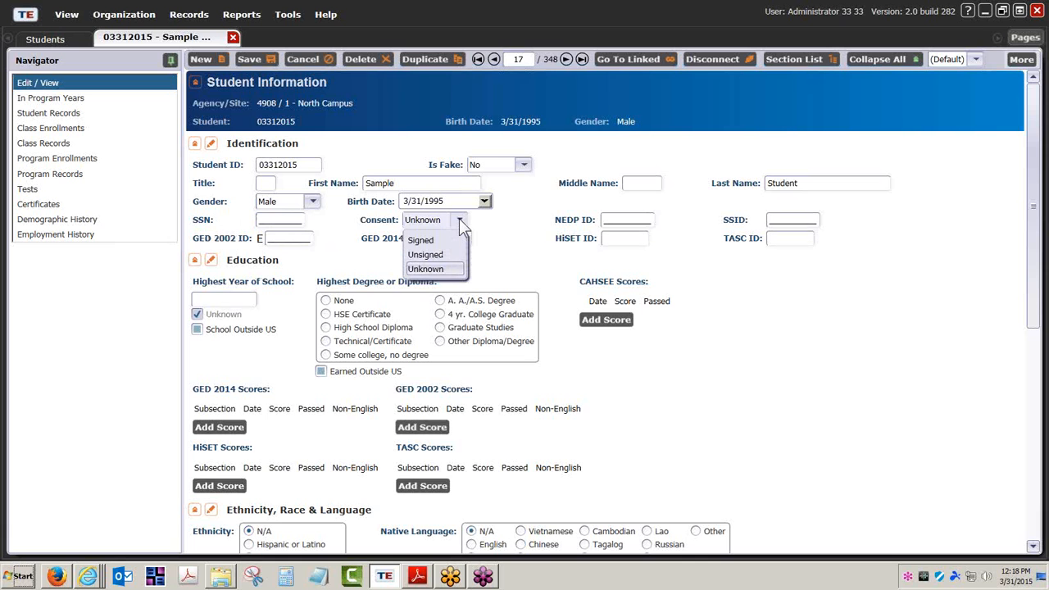
{"action": "left_click", "coordinate": [460, 220]}
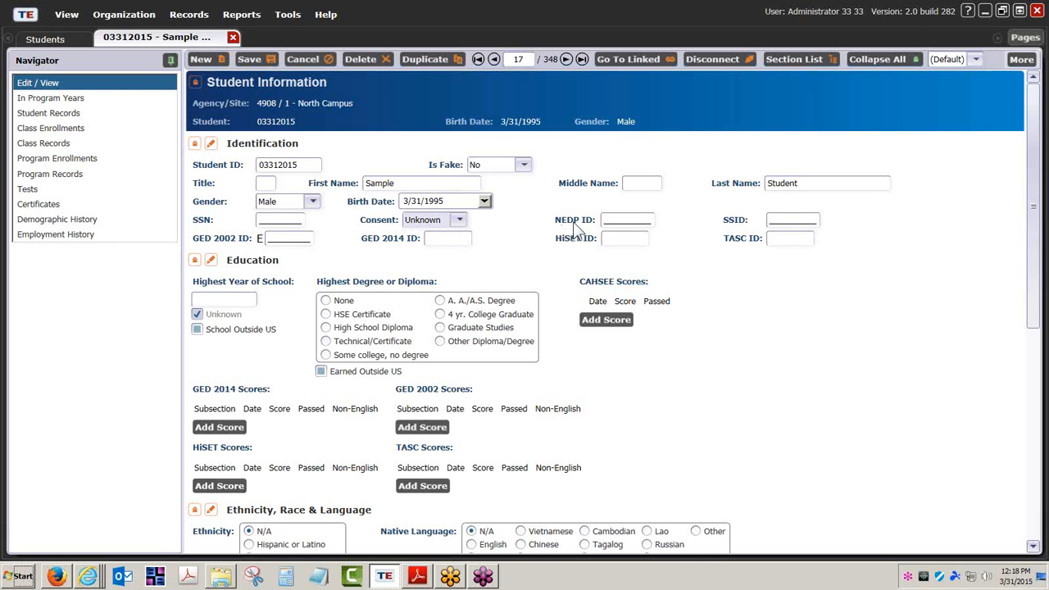
{"action": "left_click", "coordinate": [616, 221]}
Step: Look over the student's Education section and the Ethnicity, Race & Language options
{"action": "scroll", "coordinate": [762, 320], "scroll_direction": "down", "scroll_amount": 1}
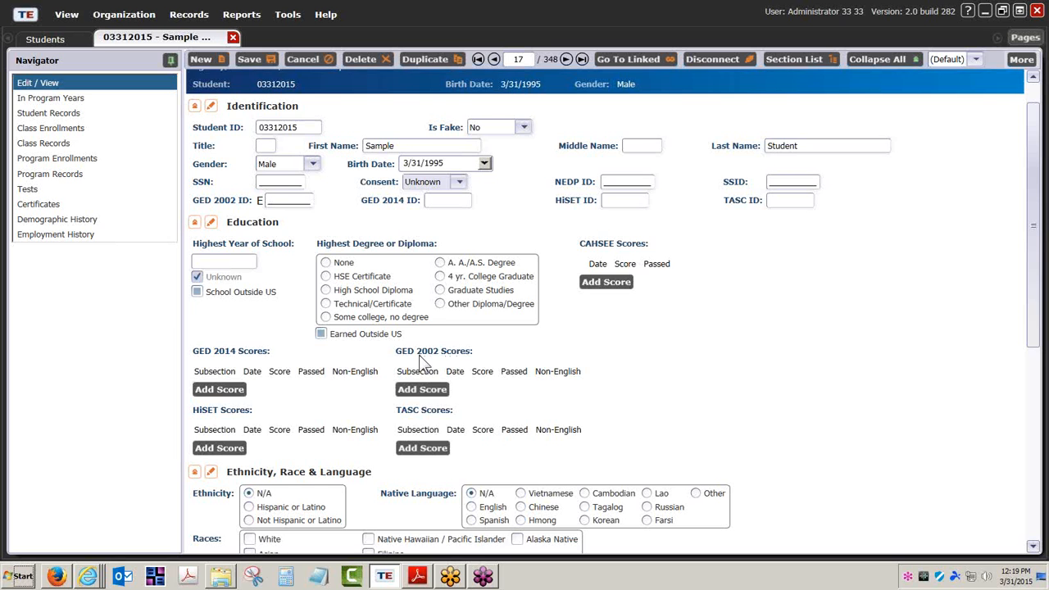
{"action": "scroll", "coordinate": [420, 361], "scroll_direction": "down", "scroll_amount": 1}
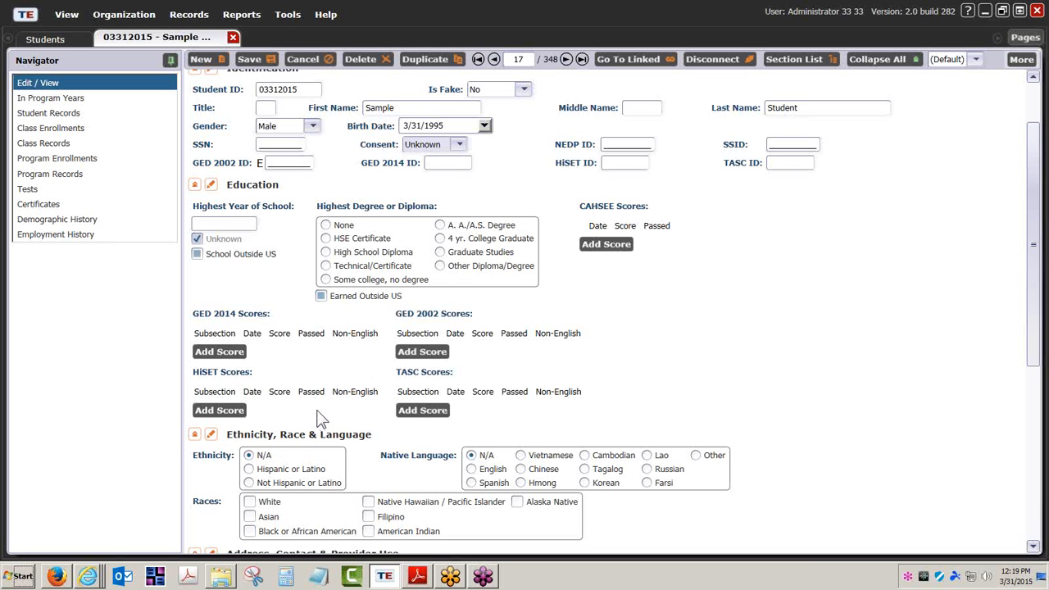
{"action": "scroll", "coordinate": [320, 418], "scroll_direction": "down", "scroll_amount": 4}
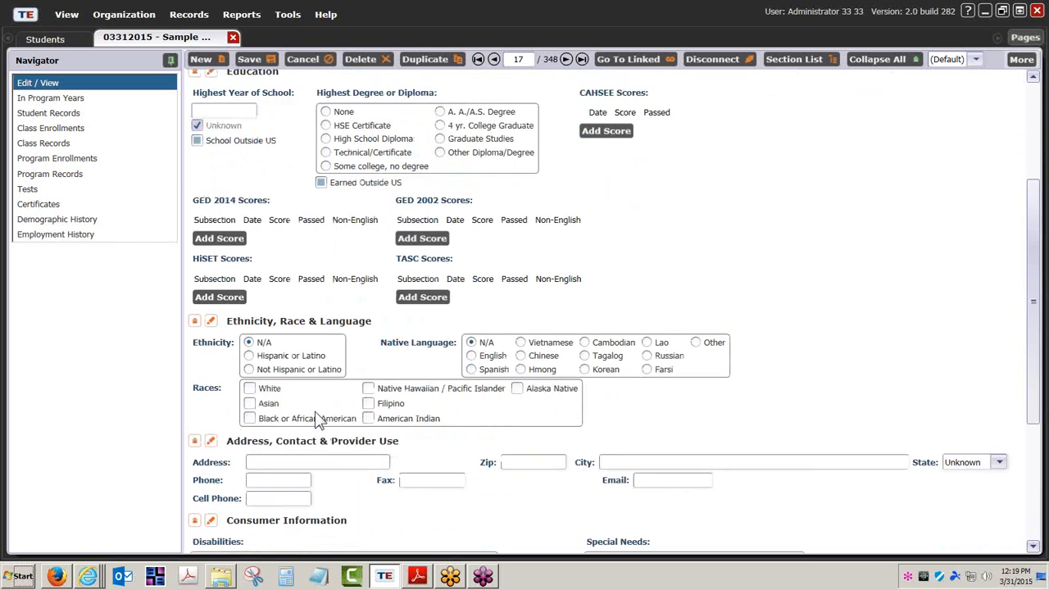
{"action": "left_click", "coordinate": [248, 305]}
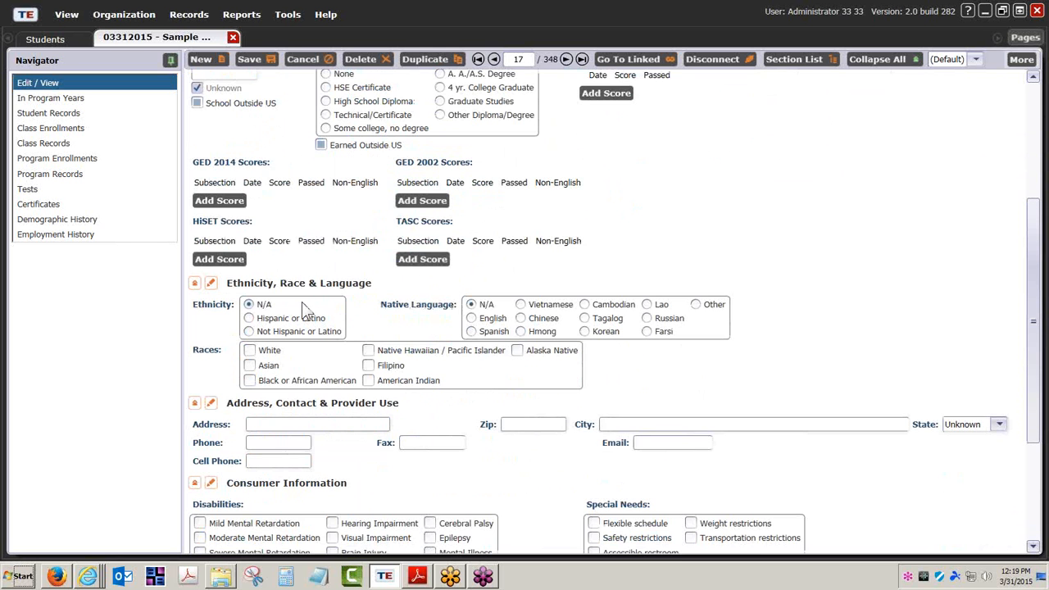
{"action": "scroll", "coordinate": [305, 301], "scroll_direction": "up", "scroll_amount": 4}
{"action": "scroll", "coordinate": [305, 301], "scroll_direction": "down", "scroll_amount": 2}
{"action": "scroll", "coordinate": [310, 315], "scroll_direction": "down", "scroll_amount": 2}
Step: Switch to the CASAS website in Internet Explorer and open the Test Administration page of the ET Help Documentation under Training and Support
{"action": "right_click", "coordinate": [88, 577]}
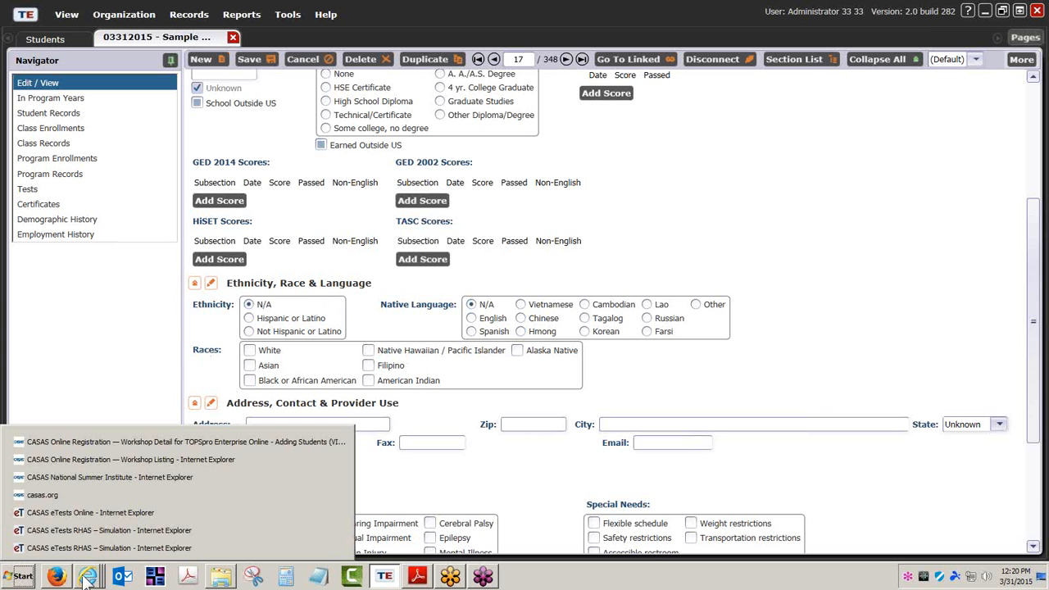
{"action": "left_click", "coordinate": [132, 477]}
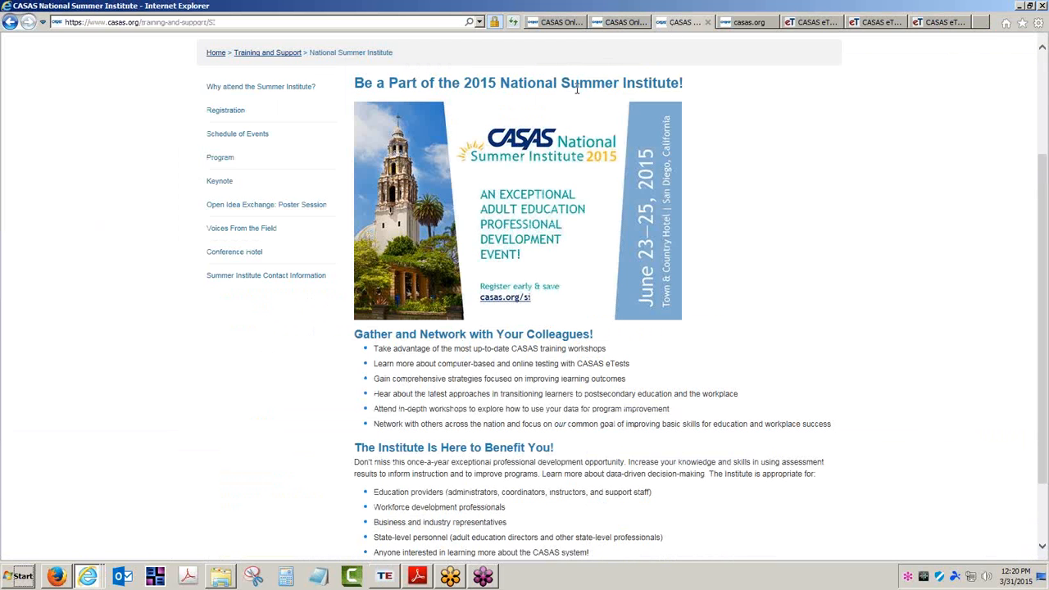
{"action": "scroll", "coordinate": [744, 201], "scroll_direction": "up", "scroll_amount": 3}
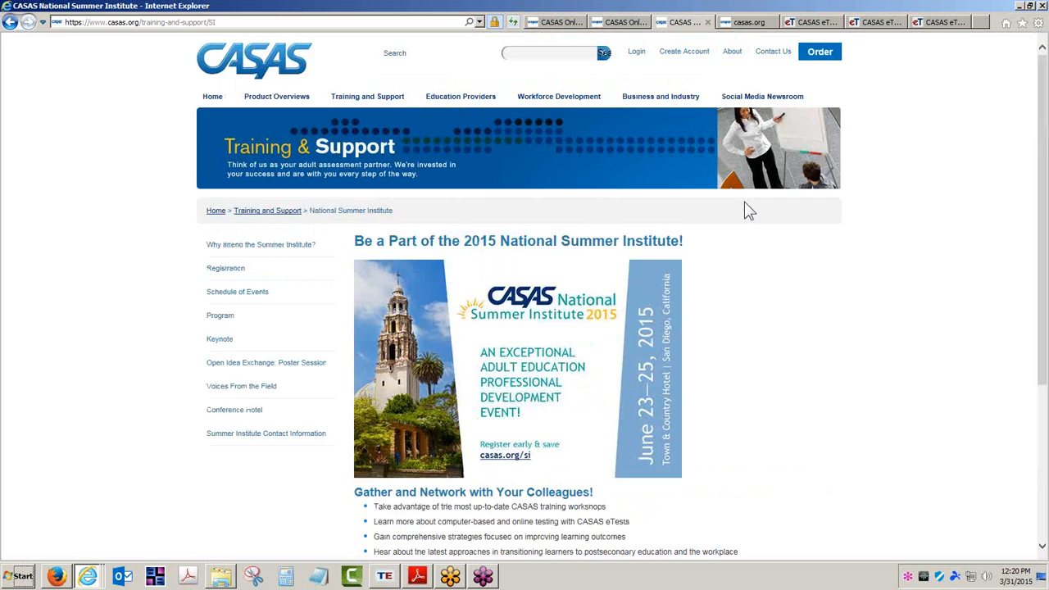
{"action": "left_click", "coordinate": [368, 99]}
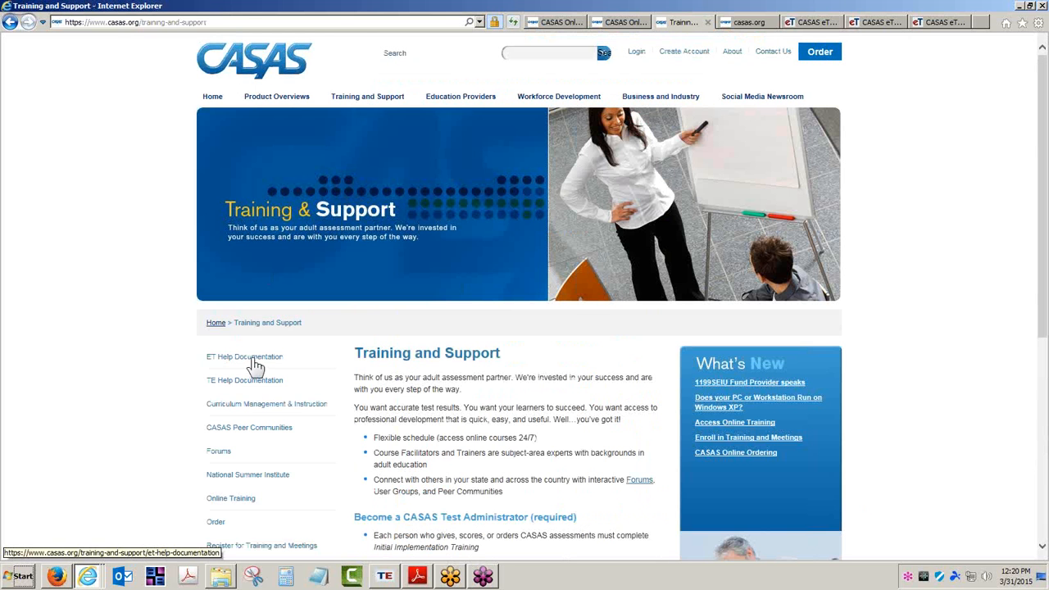
{"action": "left_click", "coordinate": [253, 361]}
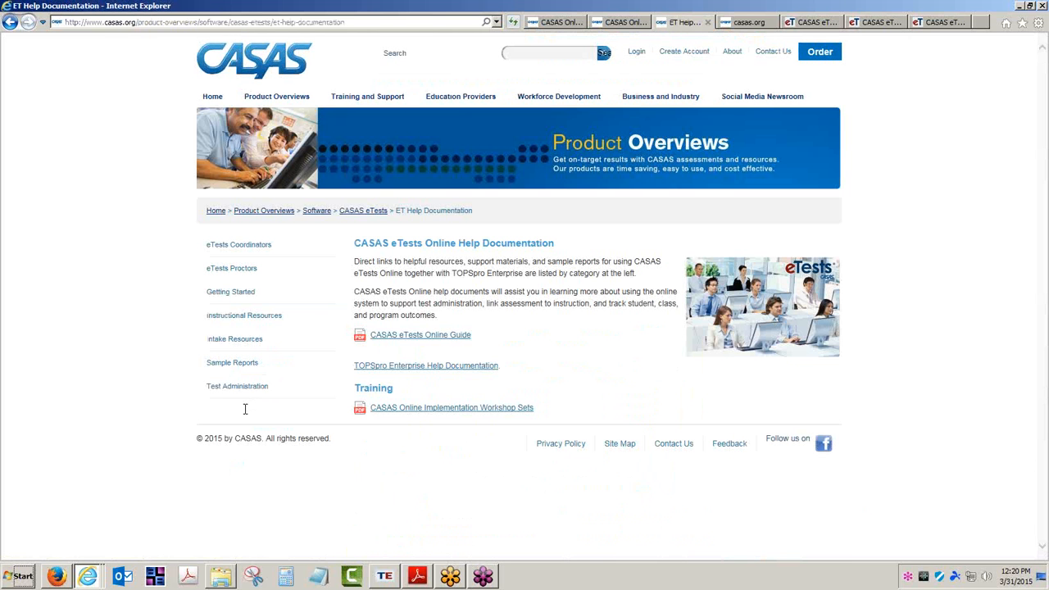
{"action": "left_click", "coordinate": [250, 397]}
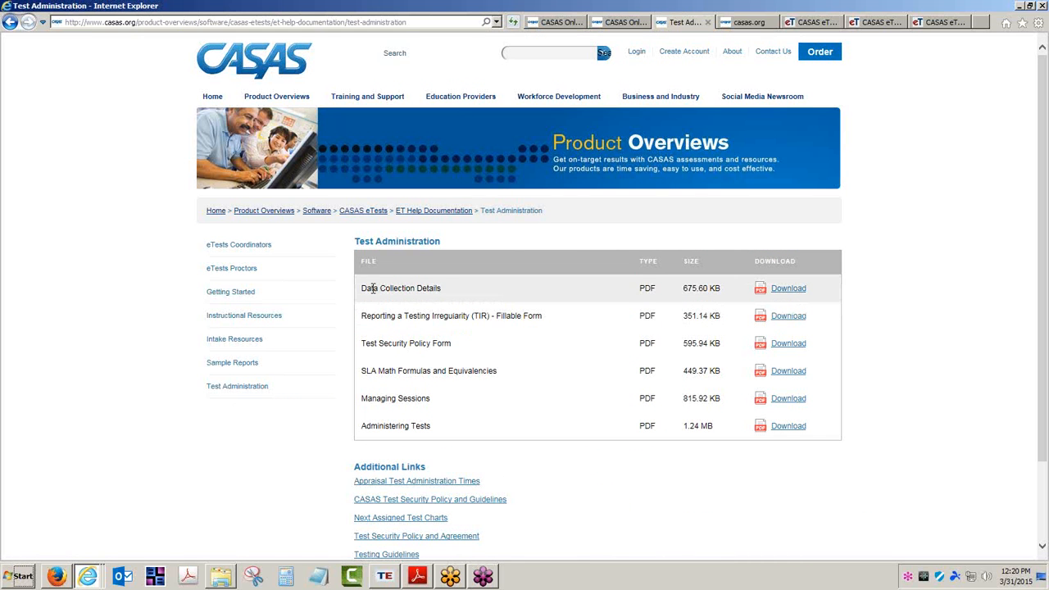
Step: Open the Data Collection Details PDF at its Demographics Details section and shrink the page display by two levels
{"action": "left_click_drag", "start_coordinate": [361, 287], "coordinate": [439, 285]}
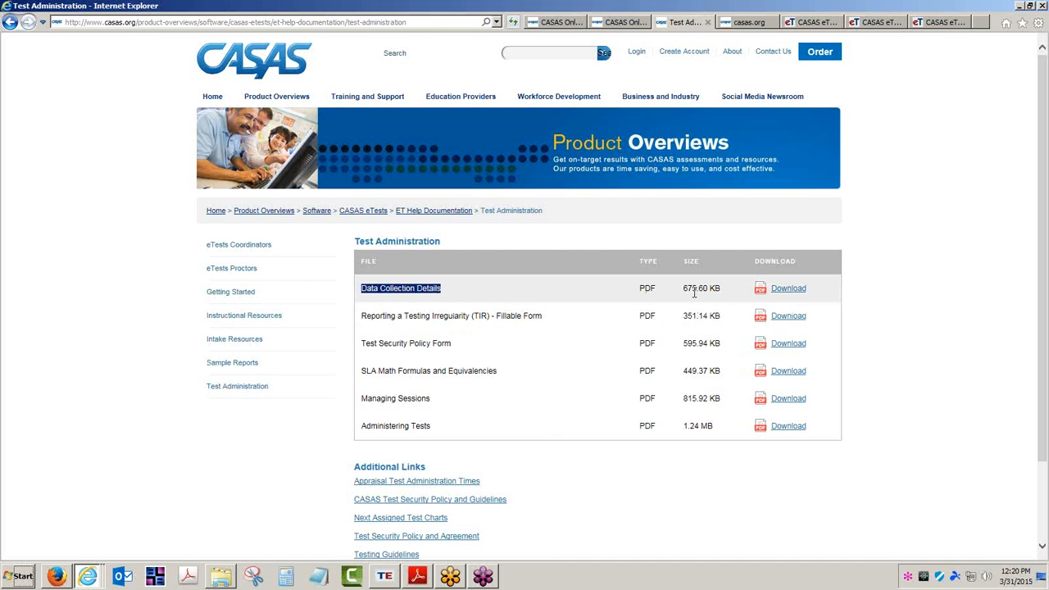
{"action": "left_click", "coordinate": [788, 291]}
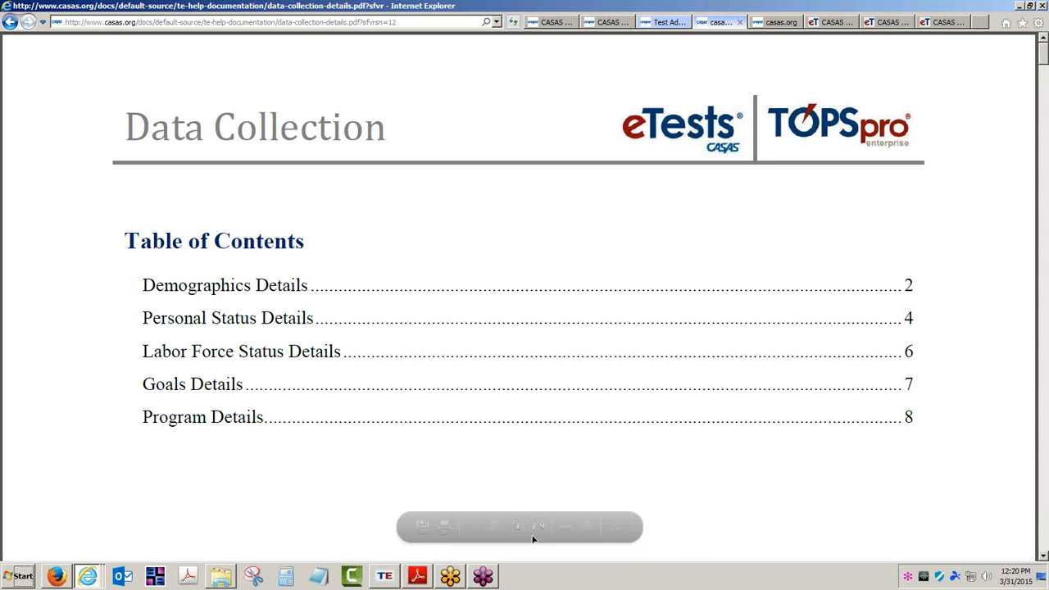
{"action": "left_click", "coordinate": [214, 289]}
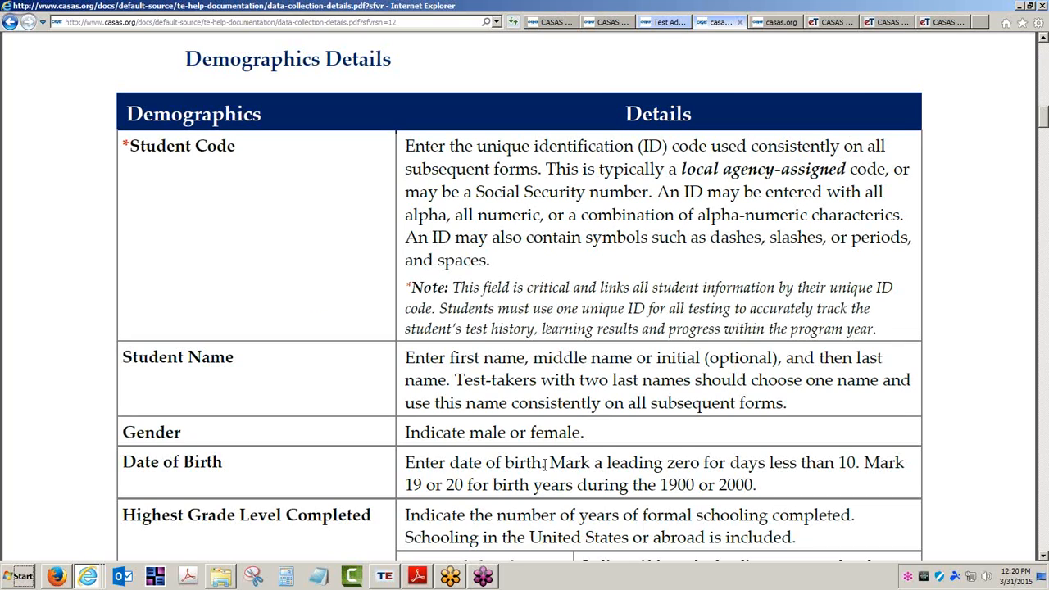
{"action": "left_click", "coordinate": [565, 527]}
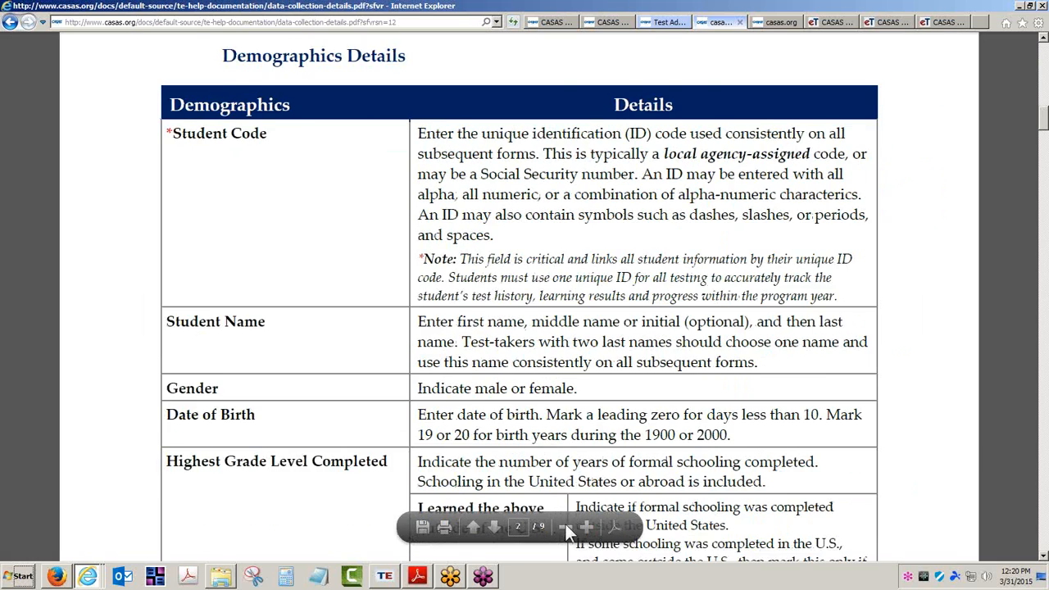
{"action": "left_click", "coordinate": [565, 527]}
Step: Read the Demographics Details from student name to native language, highlighting "prevalent language" and "child." in the Native Language definition
{"action": "scroll", "coordinate": [509, 414], "scroll_direction": "down", "scroll_amount": 3}
{"action": "scroll", "coordinate": [509, 414], "scroll_direction": "down", "scroll_amount": 8}
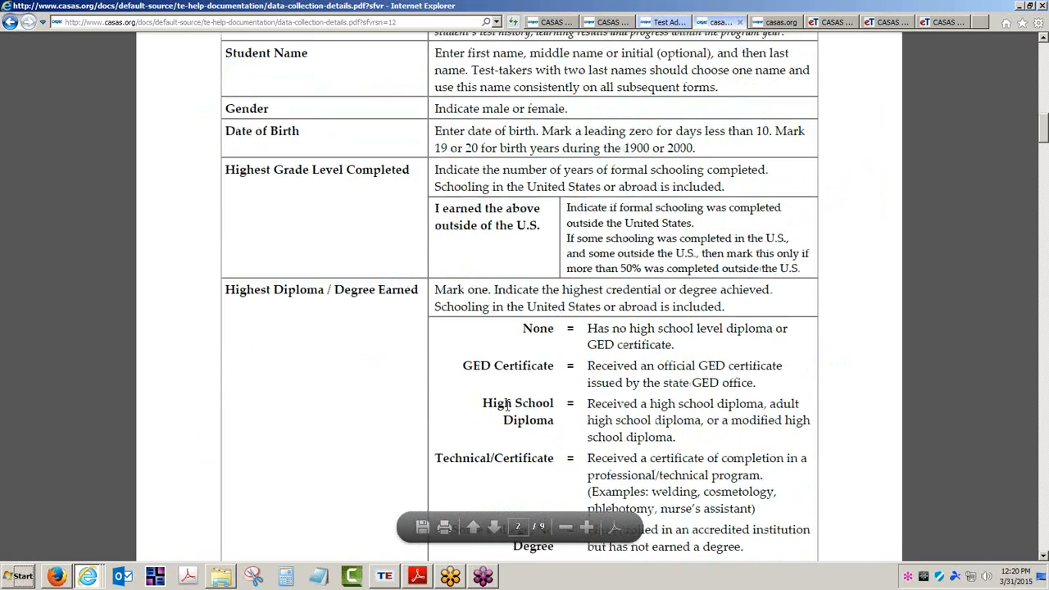
{"action": "scroll", "coordinate": [508, 412], "scroll_direction": "down", "scroll_amount": 3}
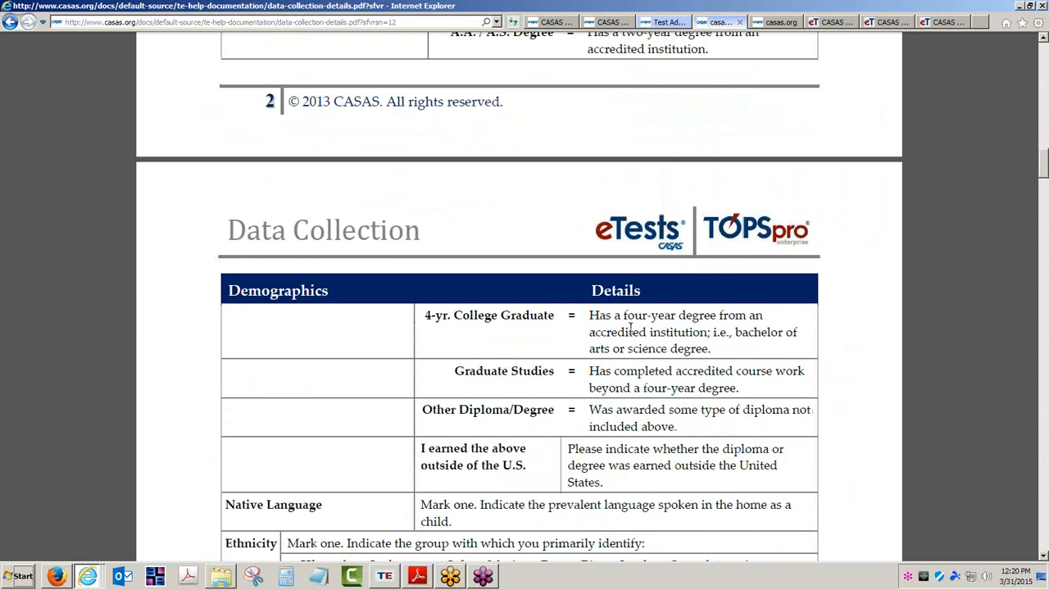
{"action": "scroll", "coordinate": [632, 328], "scroll_direction": "down", "scroll_amount": 2}
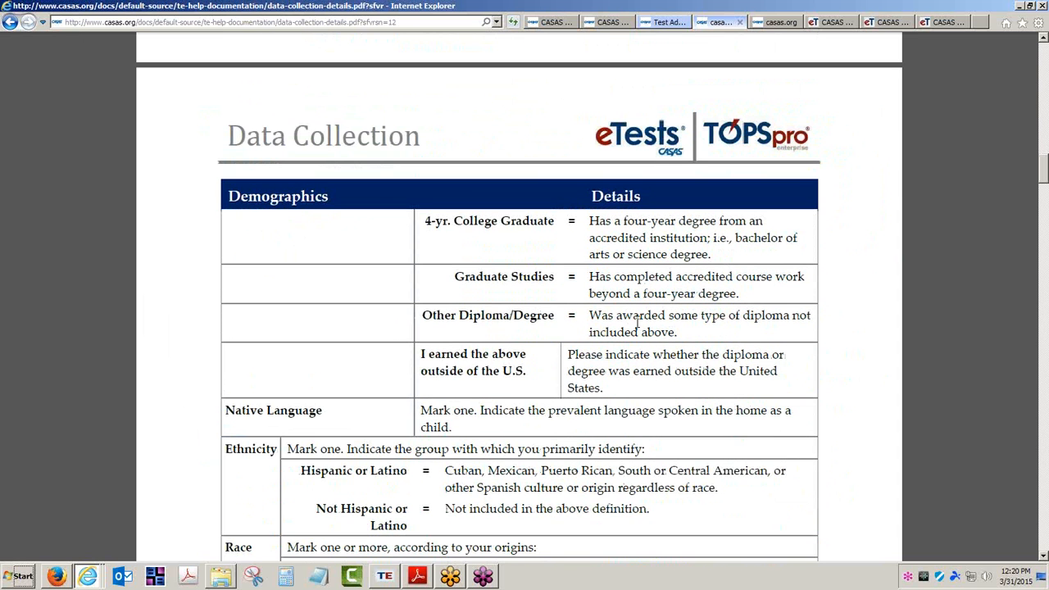
{"action": "scroll", "coordinate": [638, 324], "scroll_direction": "down", "scroll_amount": 3}
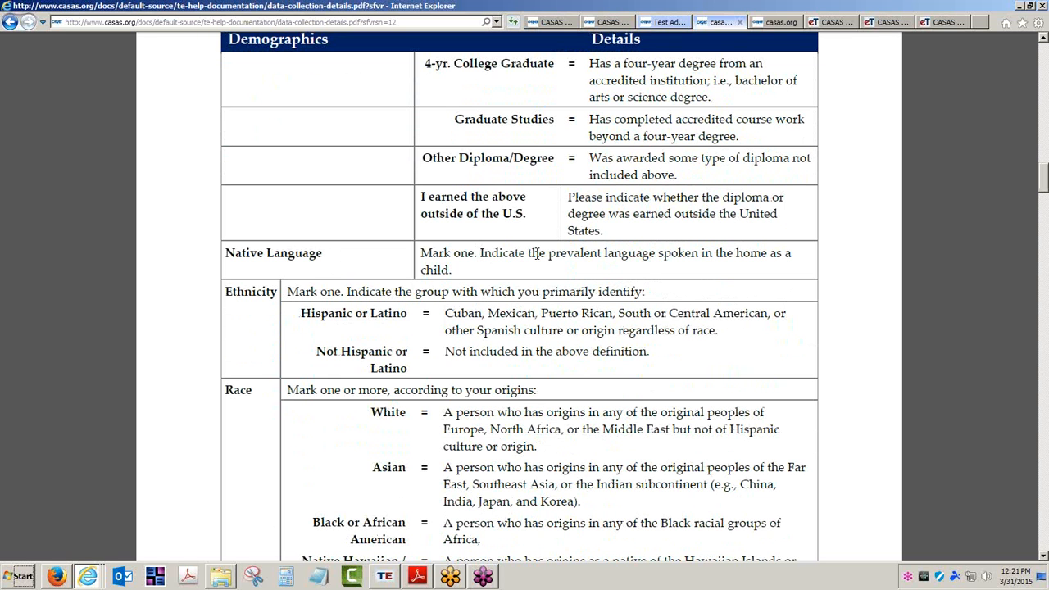
{"action": "left_click_drag", "start_coordinate": [547, 254], "coordinate": [632, 250]}
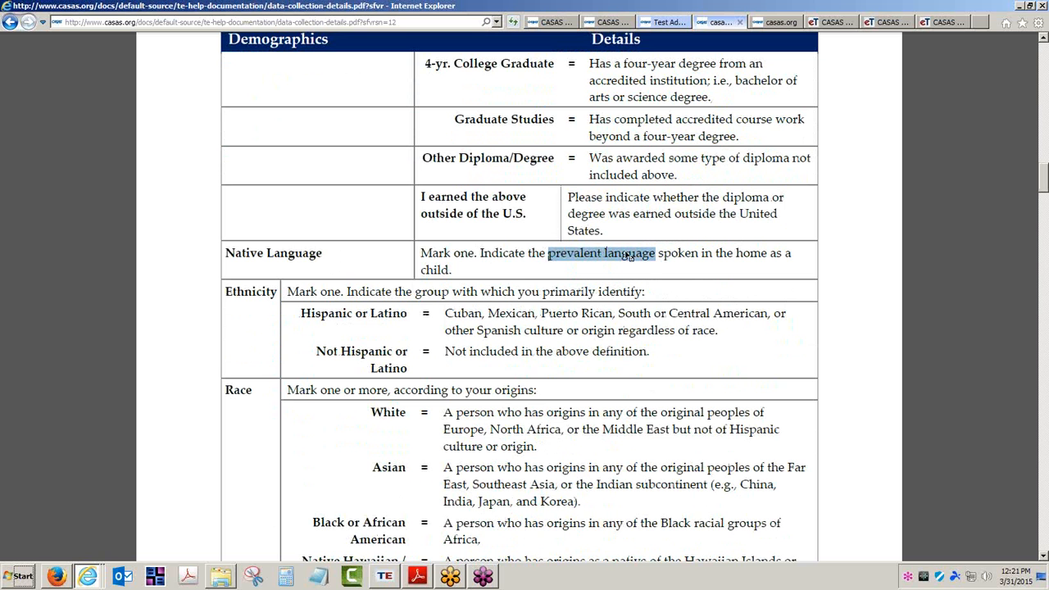
{"action": "left_click_drag", "start_coordinate": [453, 269], "coordinate": [417, 270]}
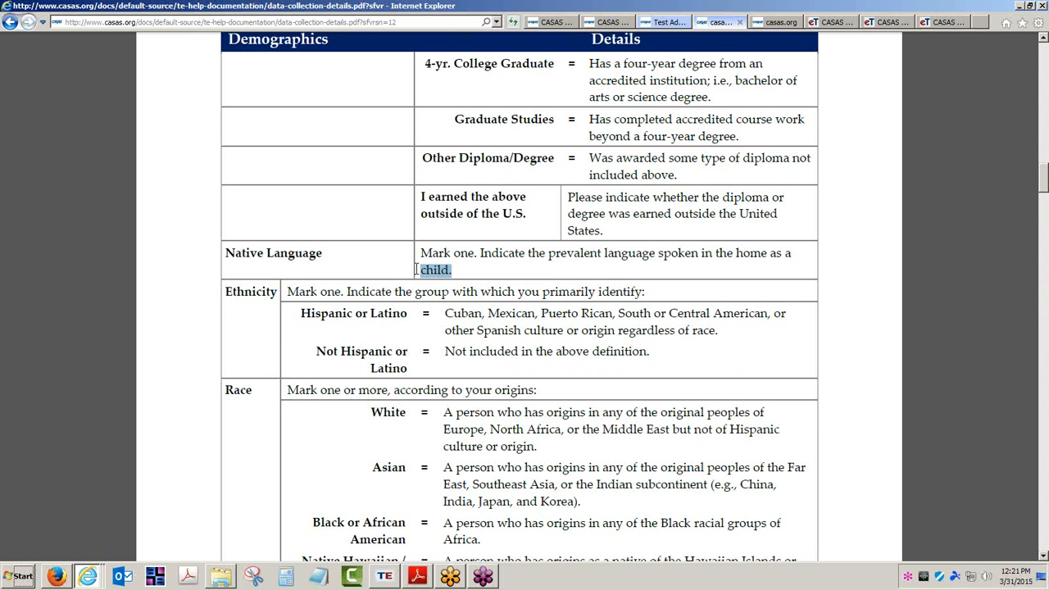
Step: Read the ethnicity and race definitions and the Personal Status Details through Enrolled in High School/K12
{"action": "scroll", "coordinate": [416, 269], "scroll_direction": "down", "scroll_amount": 1}
{"action": "scroll", "coordinate": [416, 269], "scroll_direction": "down", "scroll_amount": 6}
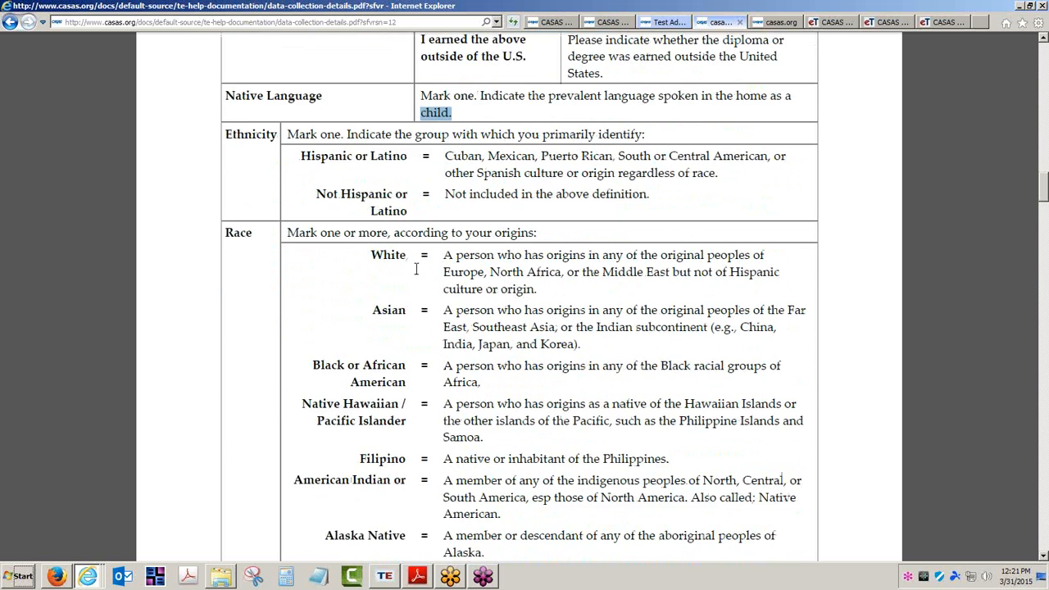
{"action": "scroll", "coordinate": [418, 270], "scroll_direction": "down", "scroll_amount": 8}
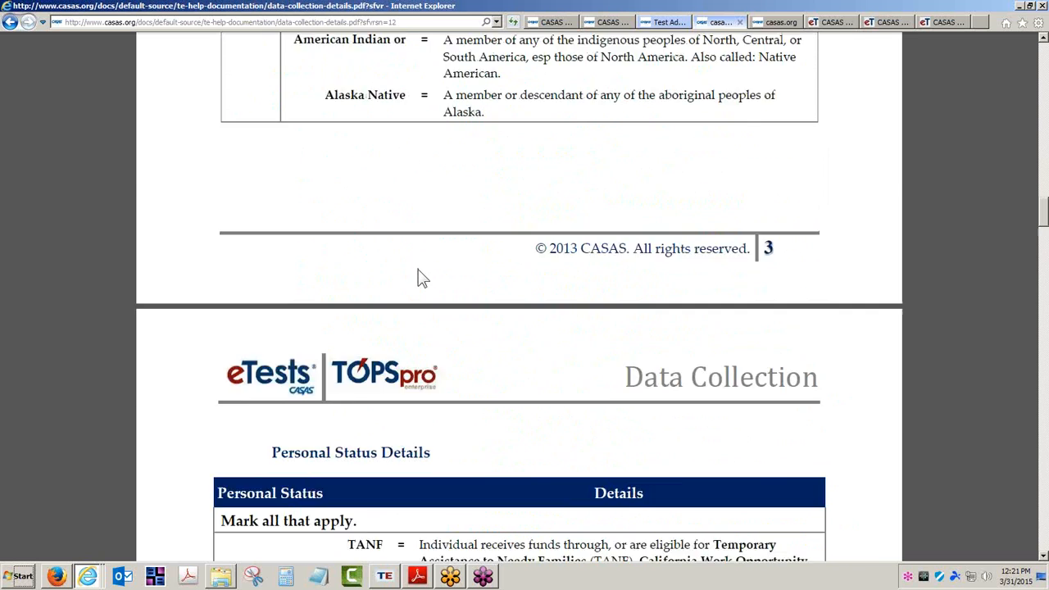
{"action": "scroll", "coordinate": [350, 216], "scroll_direction": "down", "scroll_amount": 1}
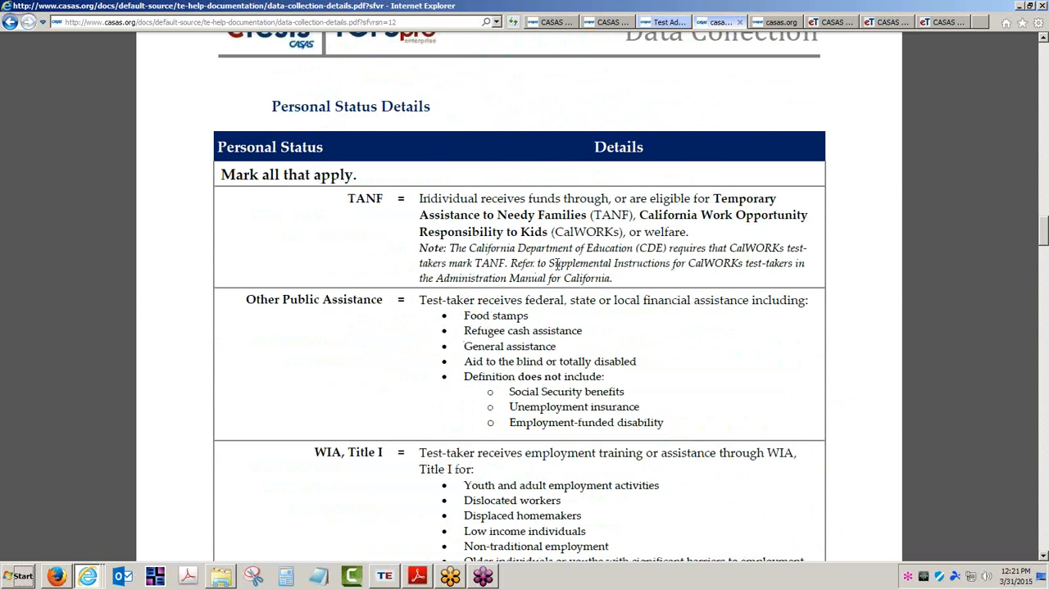
{"action": "scroll", "coordinate": [557, 264], "scroll_direction": "down", "scroll_amount": 2}
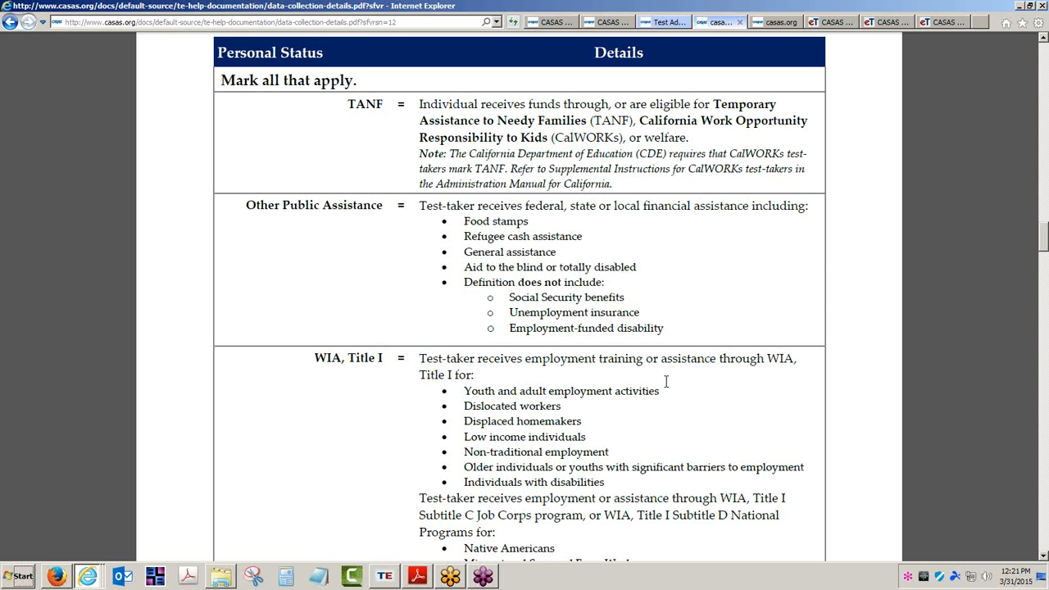
{"action": "scroll", "coordinate": [665, 381], "scroll_direction": "down", "scroll_amount": 5}
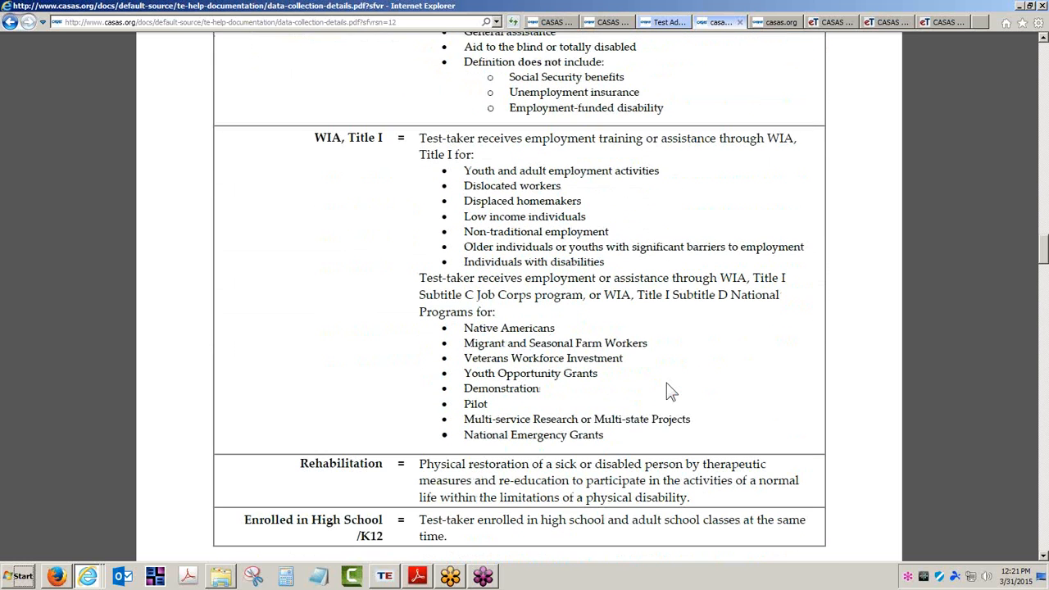
Step: Switch back to TOPSpro Enterprise and examine the student's Consumer Information section and the Zip field in Address, Contact & Provider Use
{"action": "left_click", "coordinate": [385, 578]}
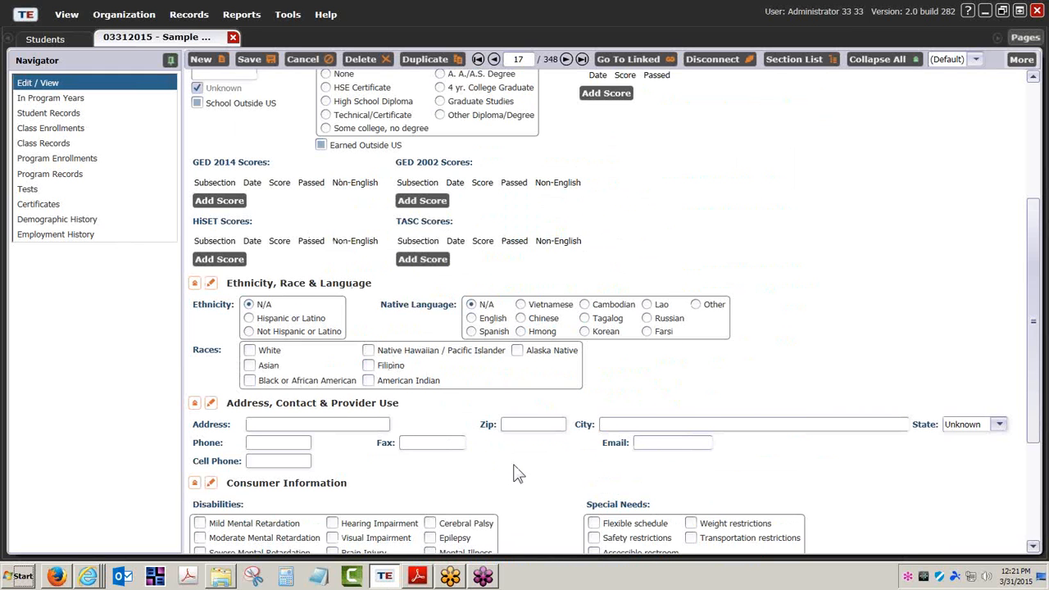
{"action": "scroll", "coordinate": [518, 474], "scroll_direction": "down", "scroll_amount": 3}
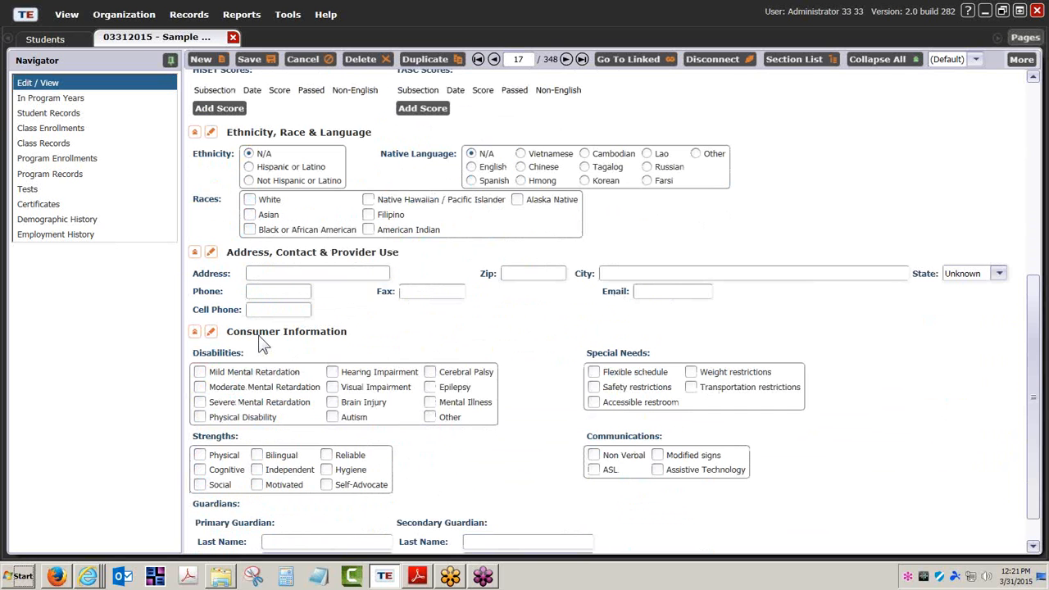
{"action": "scroll", "coordinate": [503, 482], "scroll_direction": "down", "scroll_amount": 1}
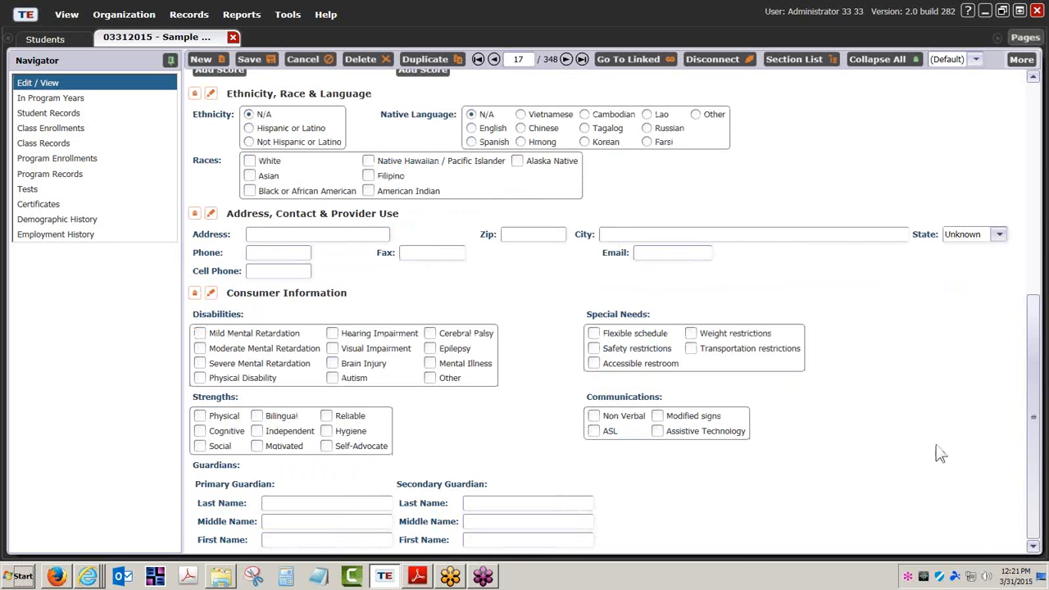
{"action": "scroll", "coordinate": [774, 472], "scroll_direction": "up", "scroll_amount": 3}
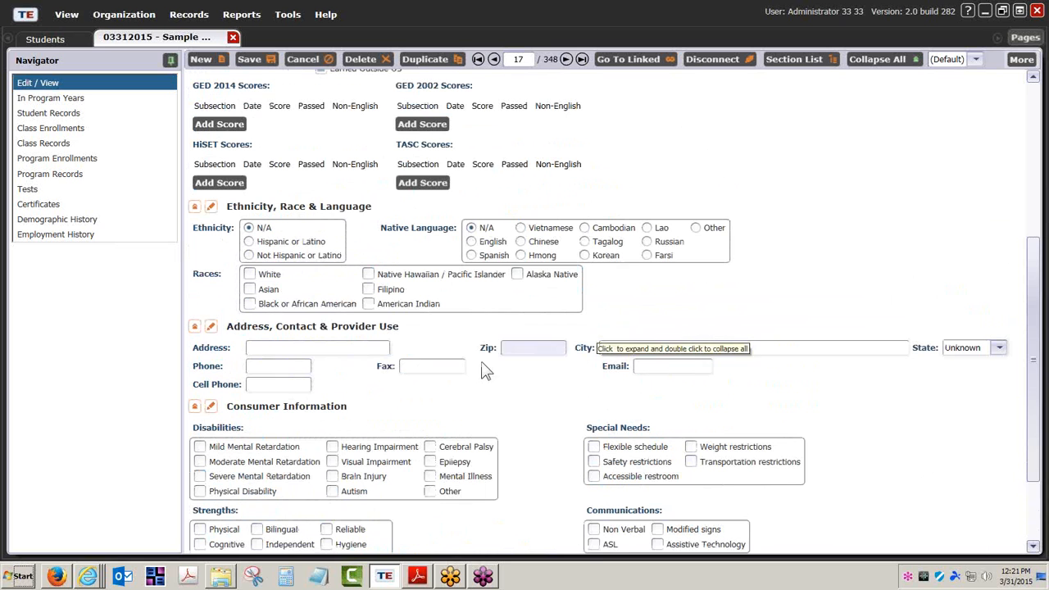
{"action": "left_click", "coordinate": [518, 349]}
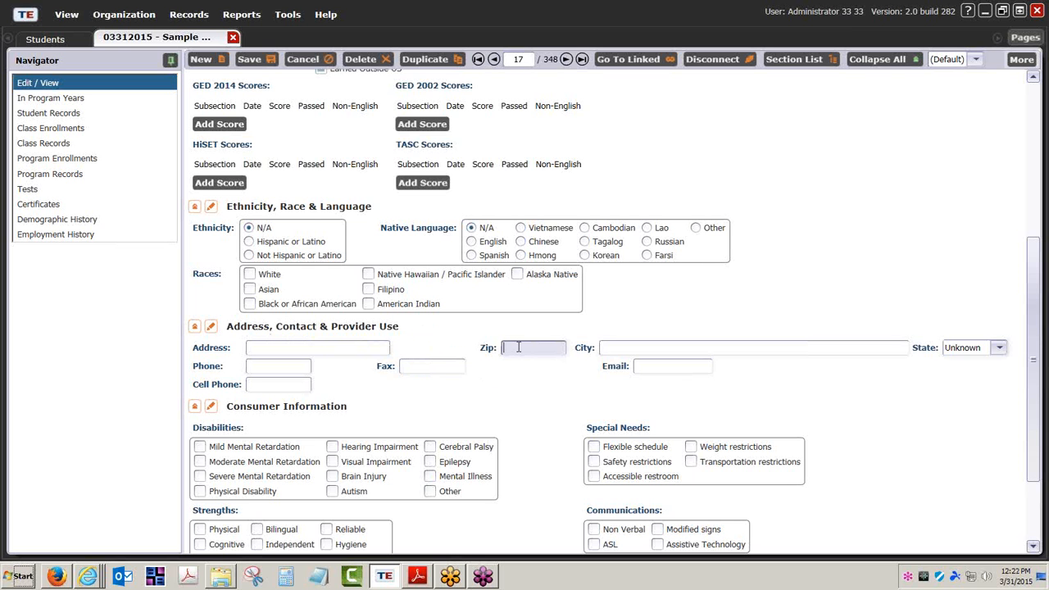
Step: Examine the Address, Phone and Email fields in the Address, Contact & Provider Use section
{"action": "left_click", "coordinate": [262, 349]}
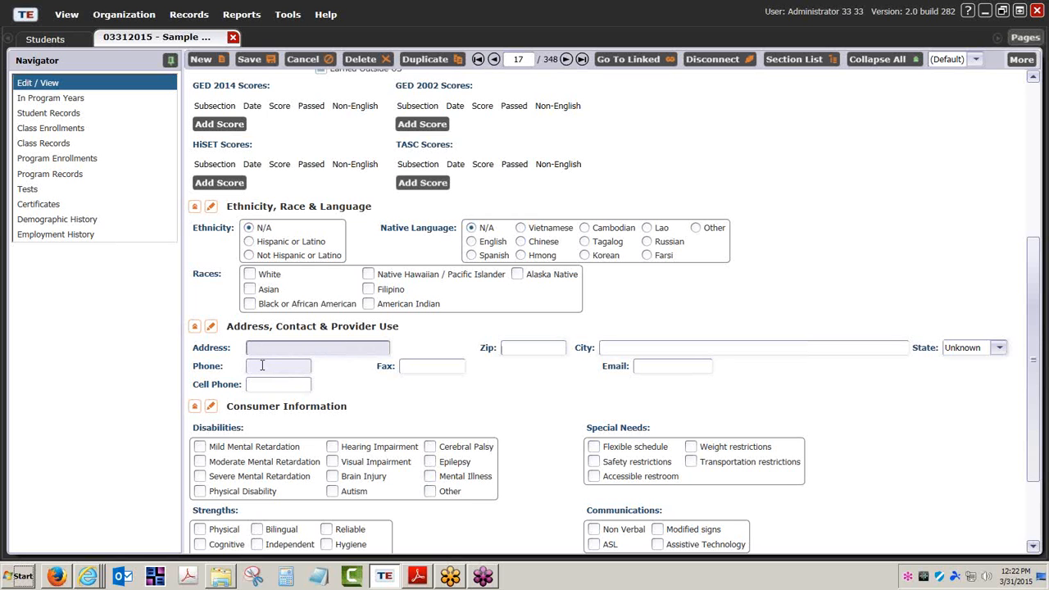
{"action": "left_click", "coordinate": [263, 366]}
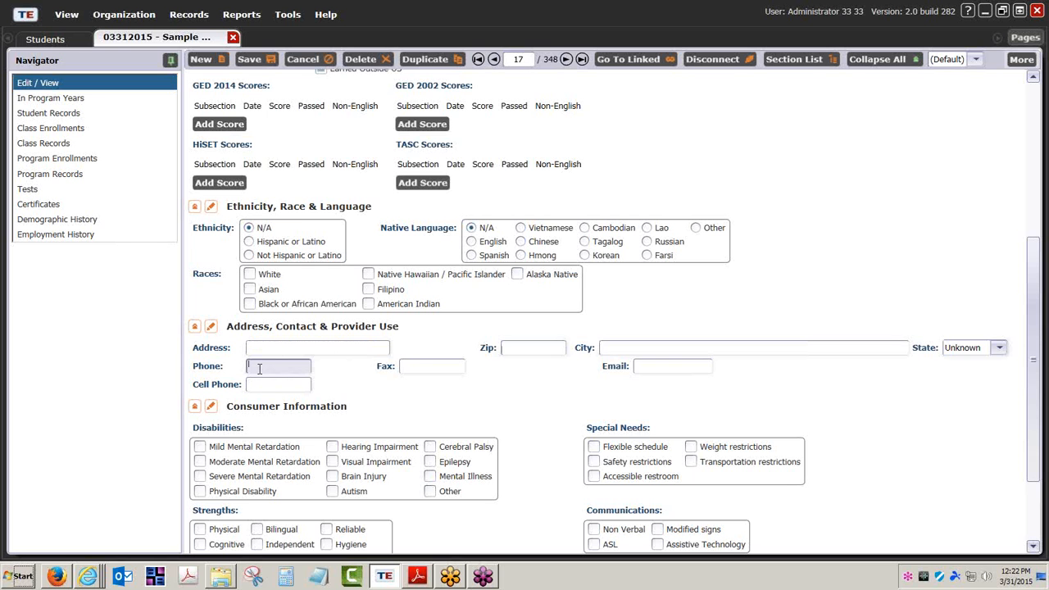
{"action": "left_click", "coordinate": [645, 366]}
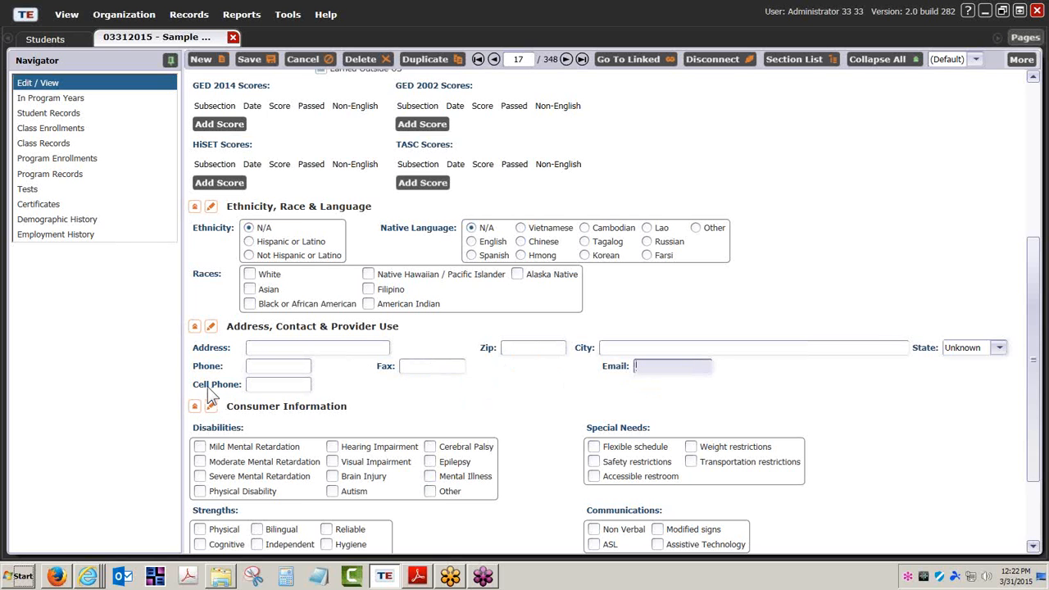
{"action": "left_click", "coordinate": [650, 370]}
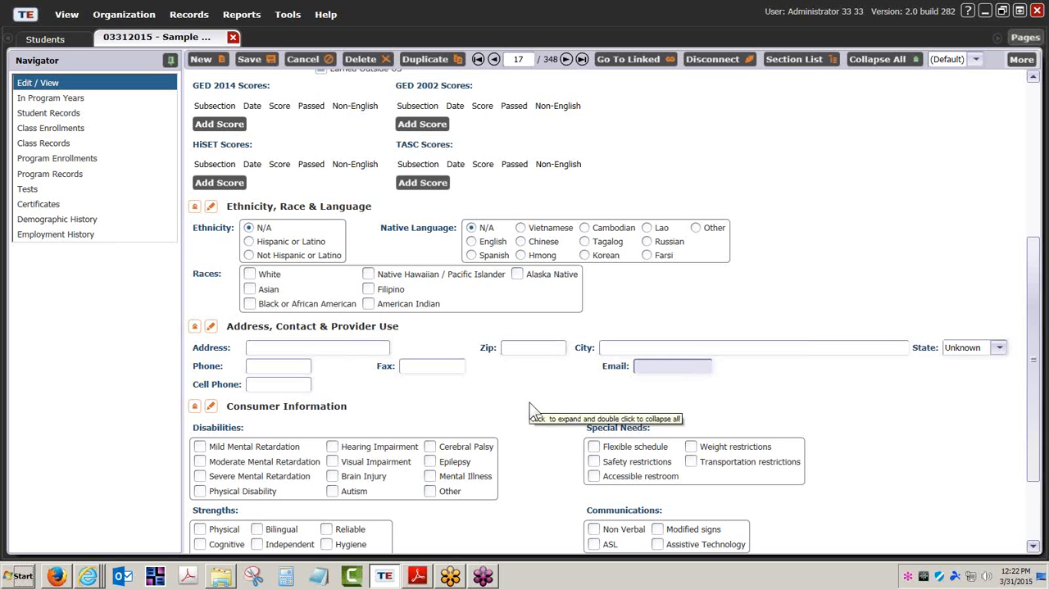
Step: Check the student's In Program Years list, return to Edit / View and save the student record
{"action": "scroll", "coordinate": [546, 404], "scroll_direction": "up", "scroll_amount": 3}
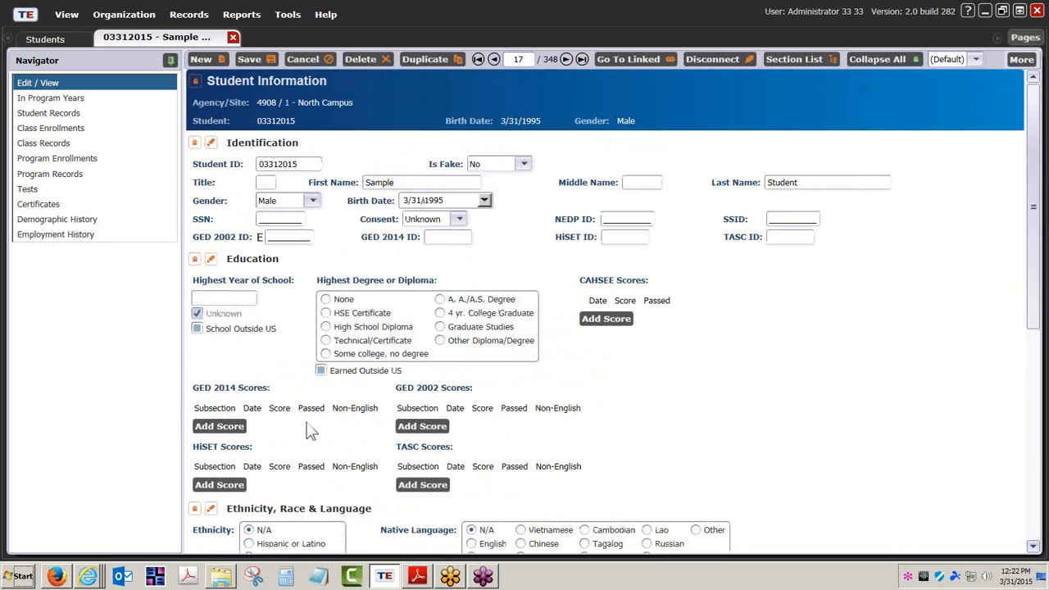
{"action": "left_click", "coordinate": [59, 98]}
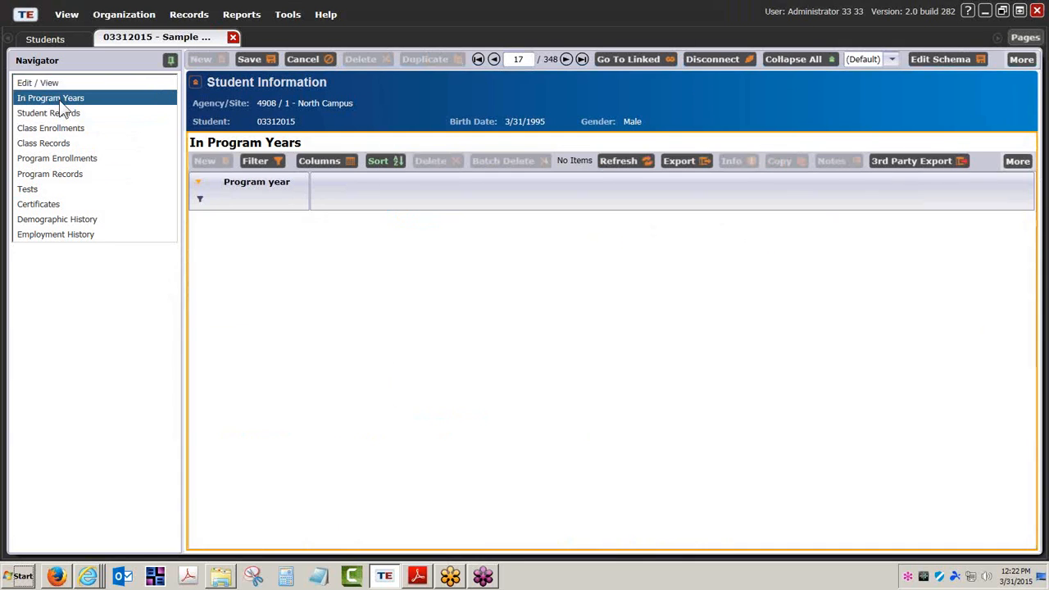
{"action": "left_click", "coordinate": [46, 82]}
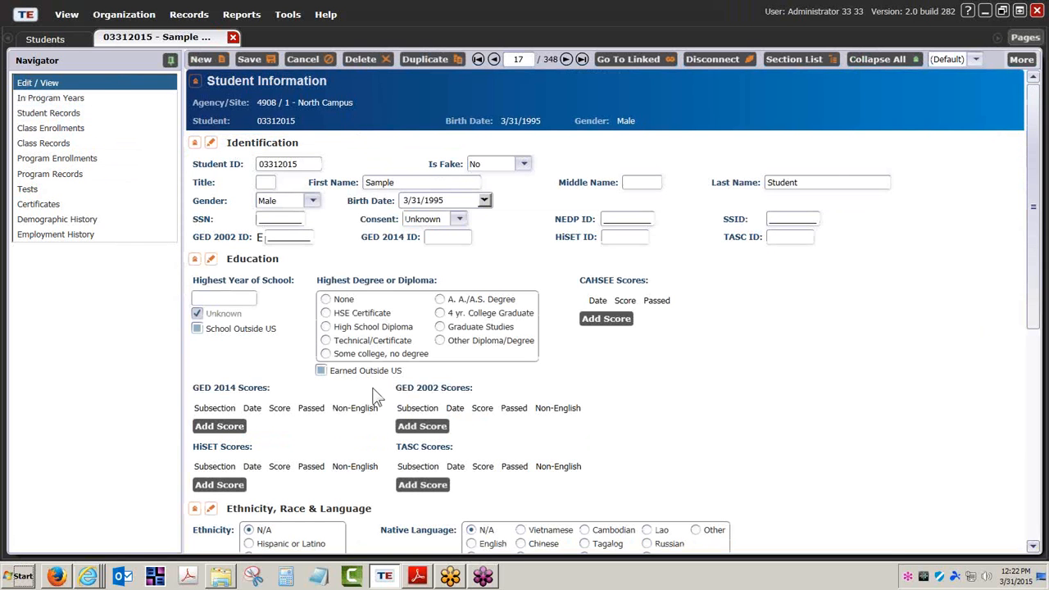
{"action": "left_click", "coordinate": [250, 59]}
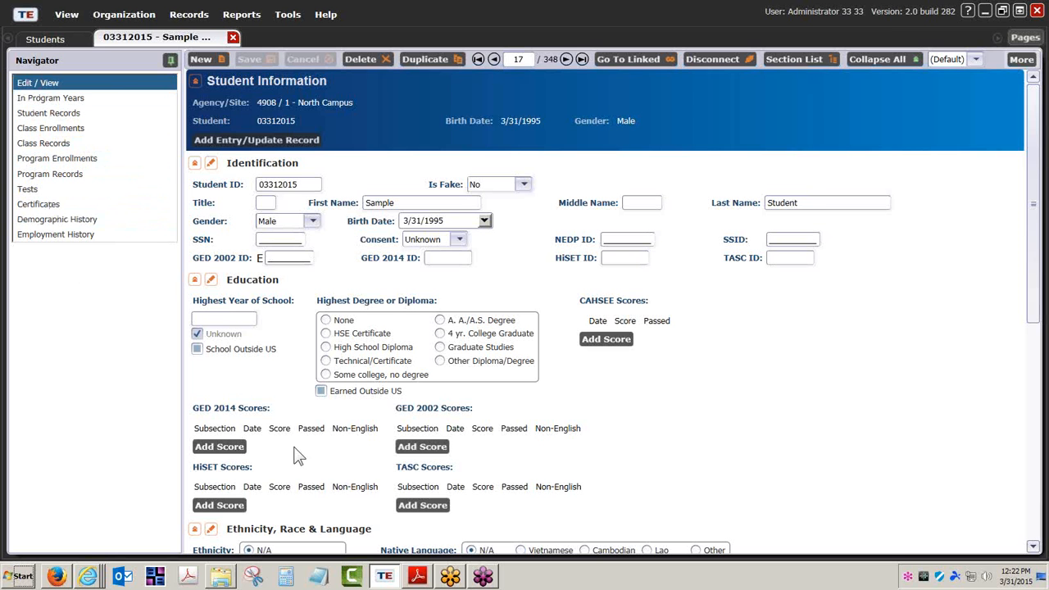
Step: Switch to Internet Explorer and review the Student ID diagram of classes, programs and tests in the CASAS eTests Online guide
{"action": "mouse_move", "coordinate": [88, 576]}
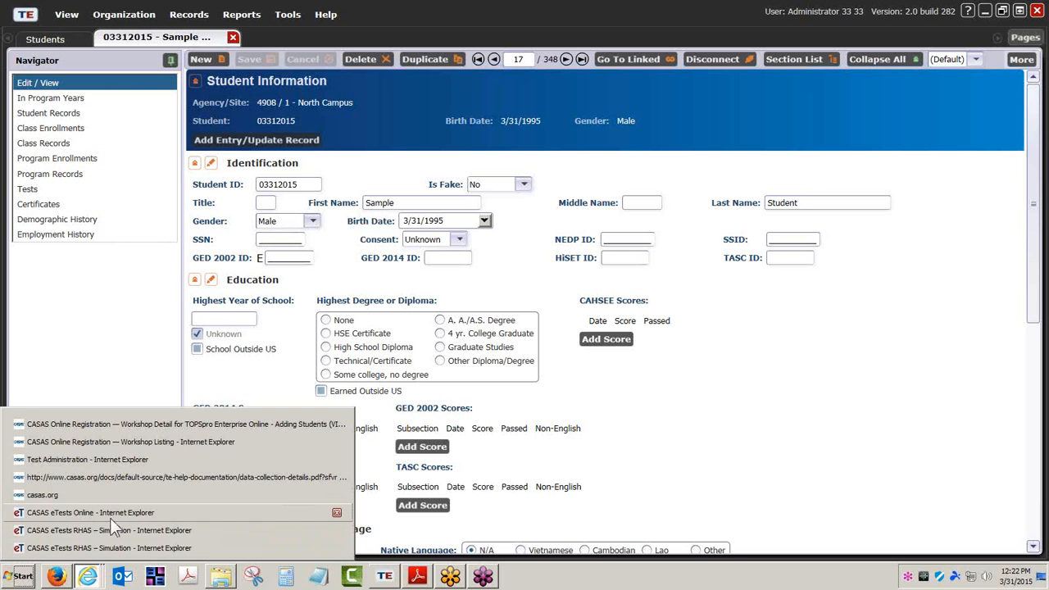
{"action": "left_click", "coordinate": [106, 477]}
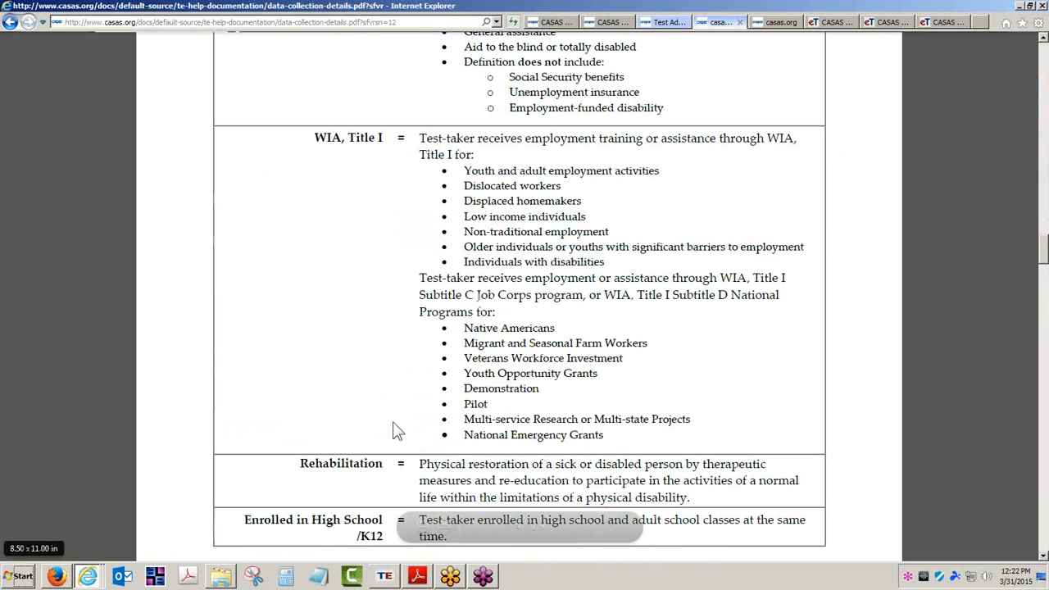
{"action": "left_click", "coordinate": [725, 23]}
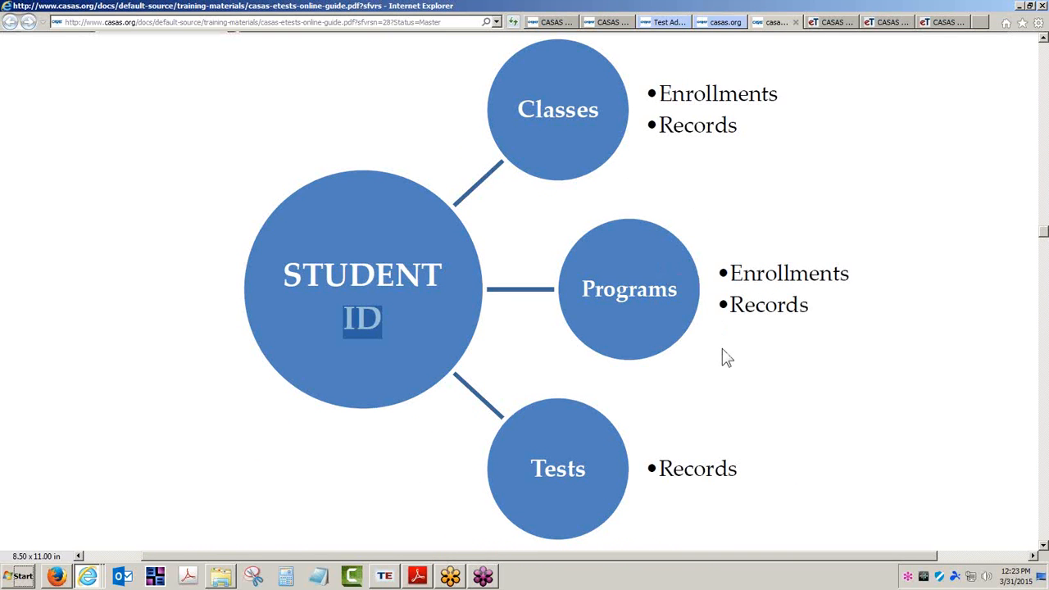
Step: Switch back to TOPSpro Enterprise and start a new In Program Years record for the student
{"action": "left_click", "coordinate": [385, 577]}
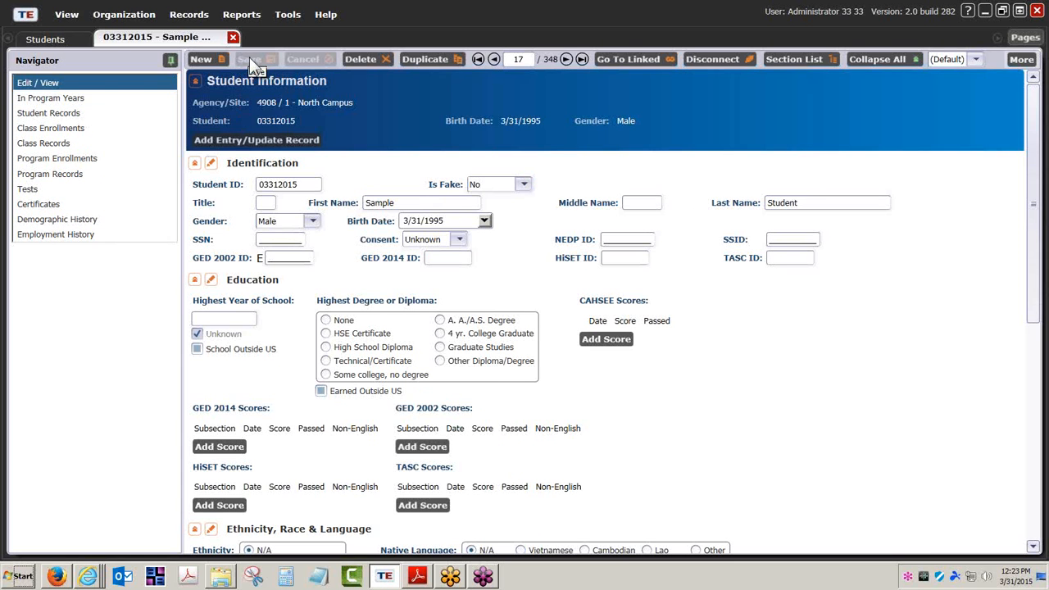
{"action": "left_click", "coordinate": [51, 100]}
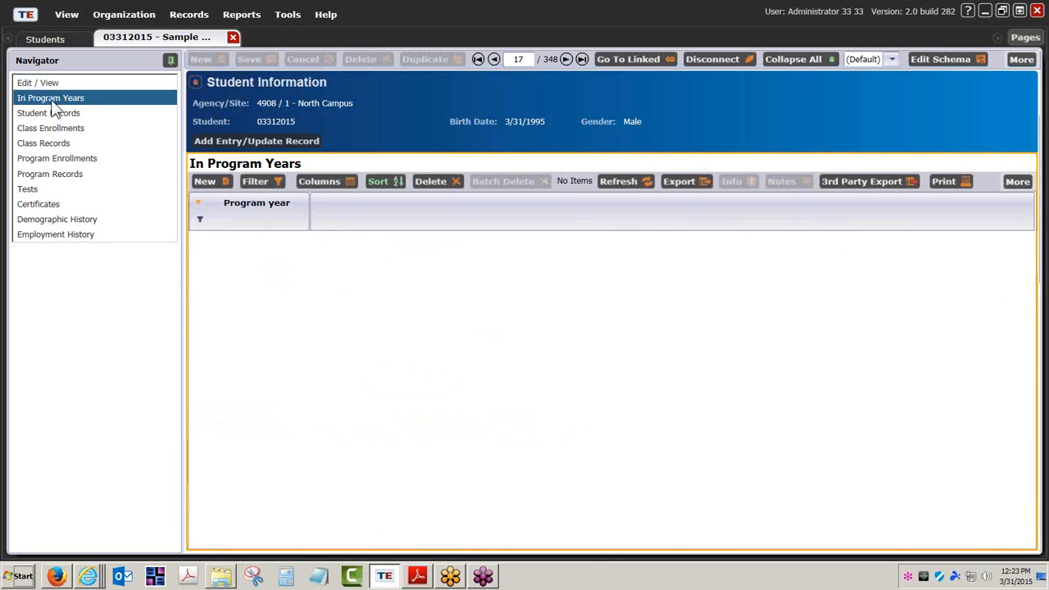
{"action": "left_click", "coordinate": [206, 184]}
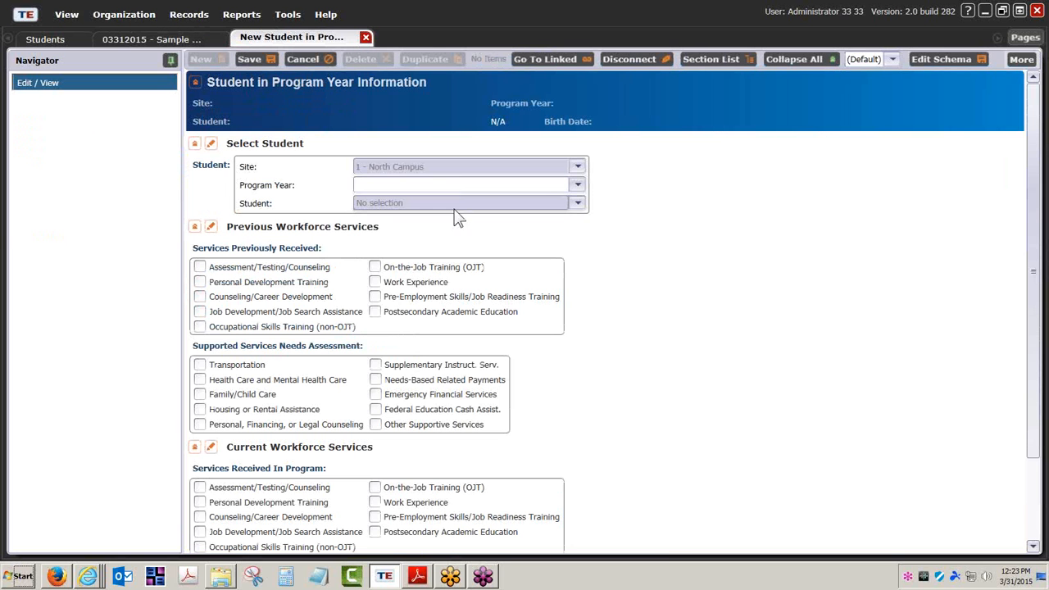
{"action": "left_click", "coordinate": [580, 184]}
{"action": "left_click", "coordinate": [580, 185]}
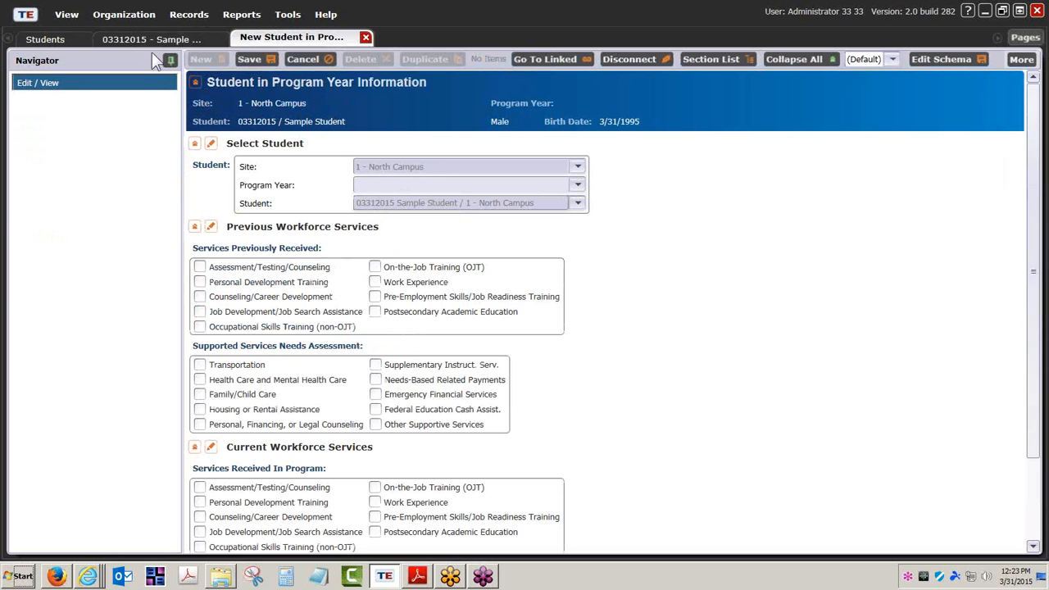
Step: Return to the student record's Edit / View page and refresh the Students list
{"action": "left_click", "coordinate": [155, 38]}
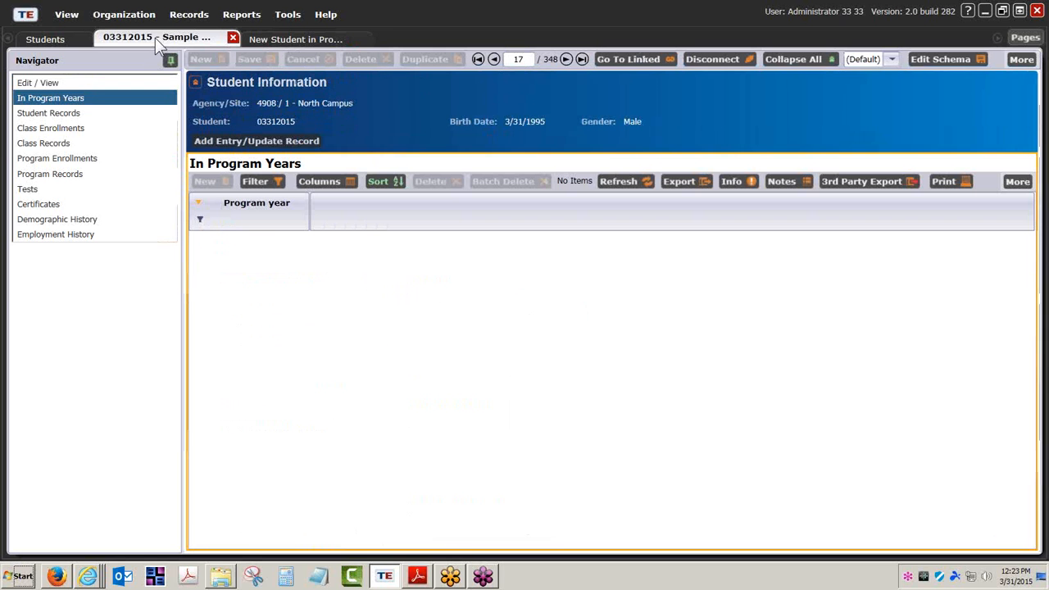
{"action": "left_click", "coordinate": [76, 84]}
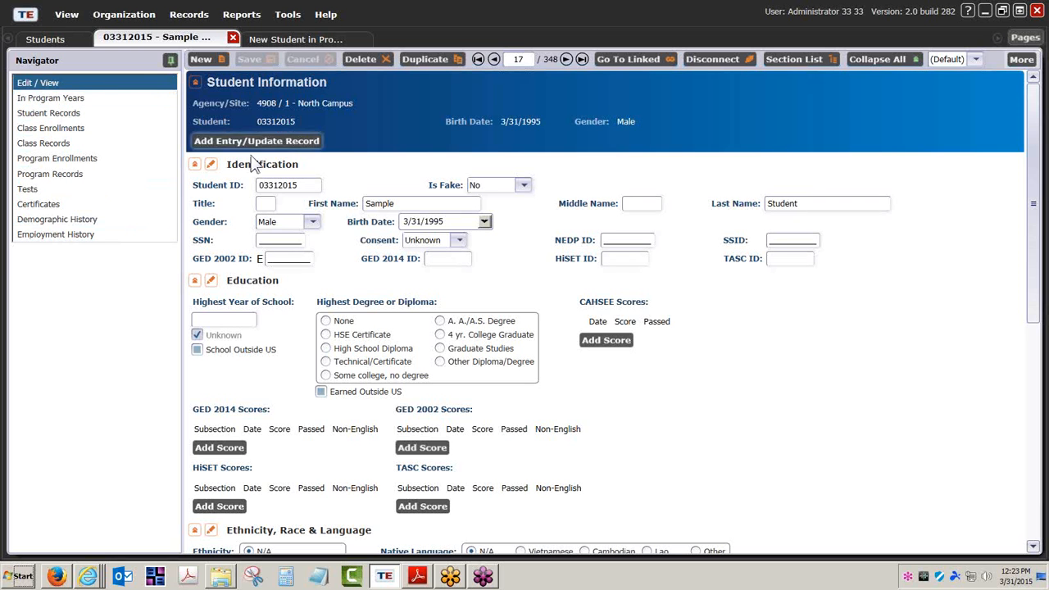
{"action": "left_click", "coordinate": [55, 40]}
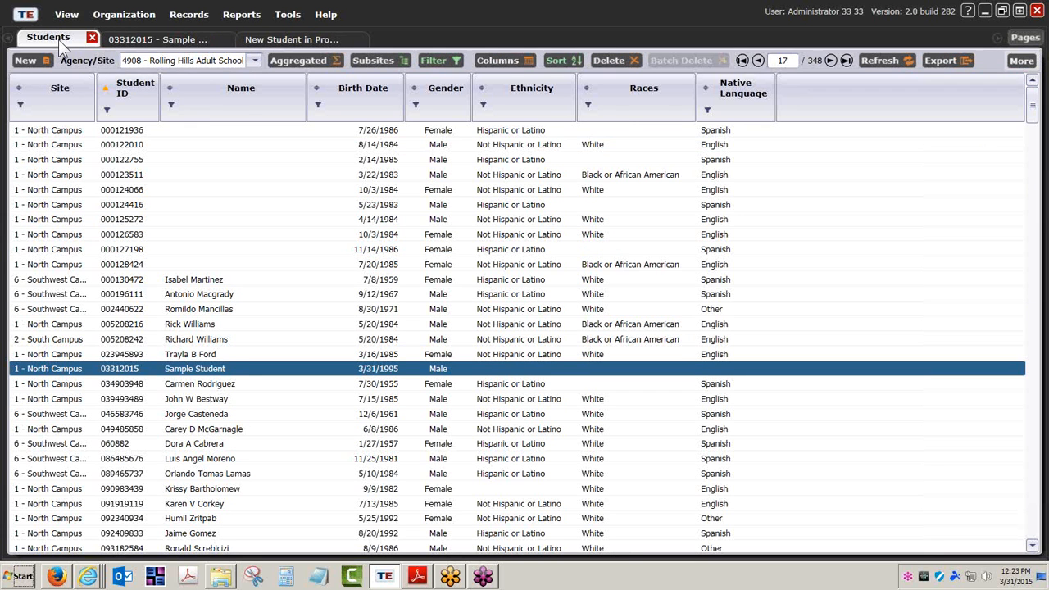
{"action": "left_click", "coordinate": [879, 63]}
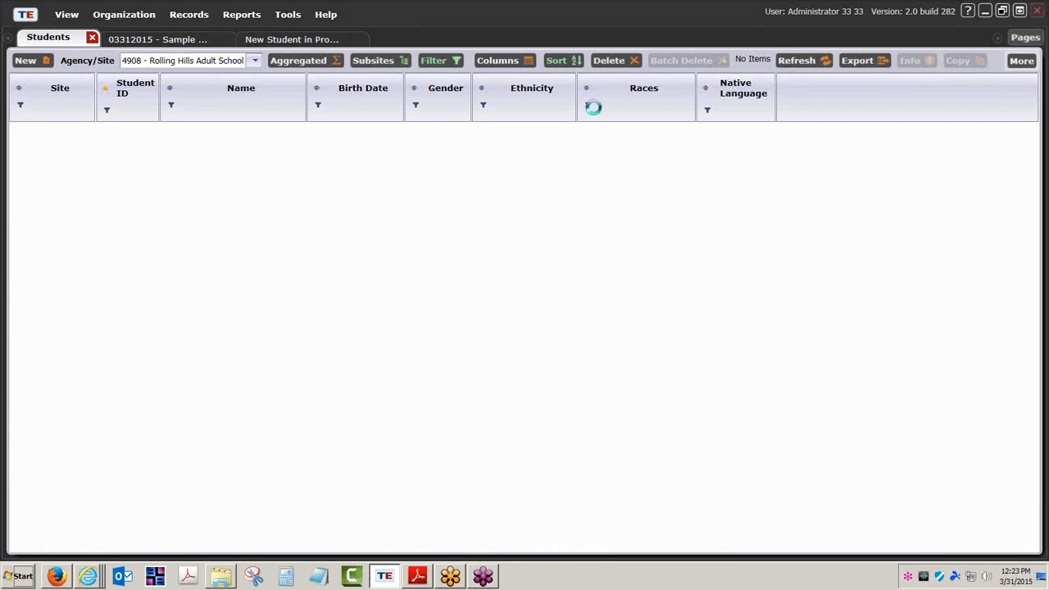
{"action": "left_click", "coordinate": [522, 307]}
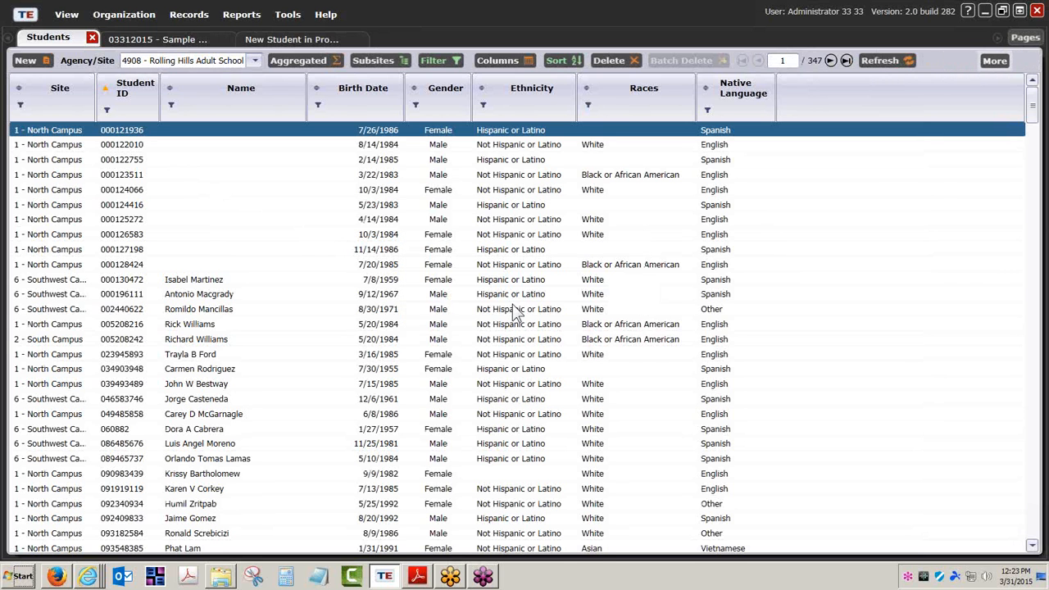
{"action": "left_click", "coordinate": [107, 109]}
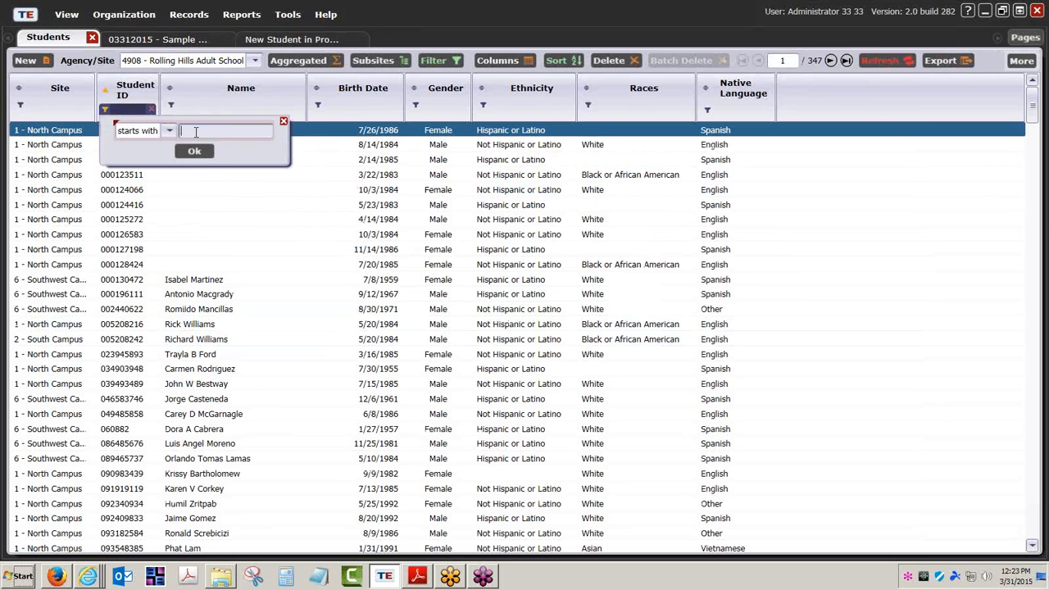
{"action": "left_click", "coordinate": [168, 132]}
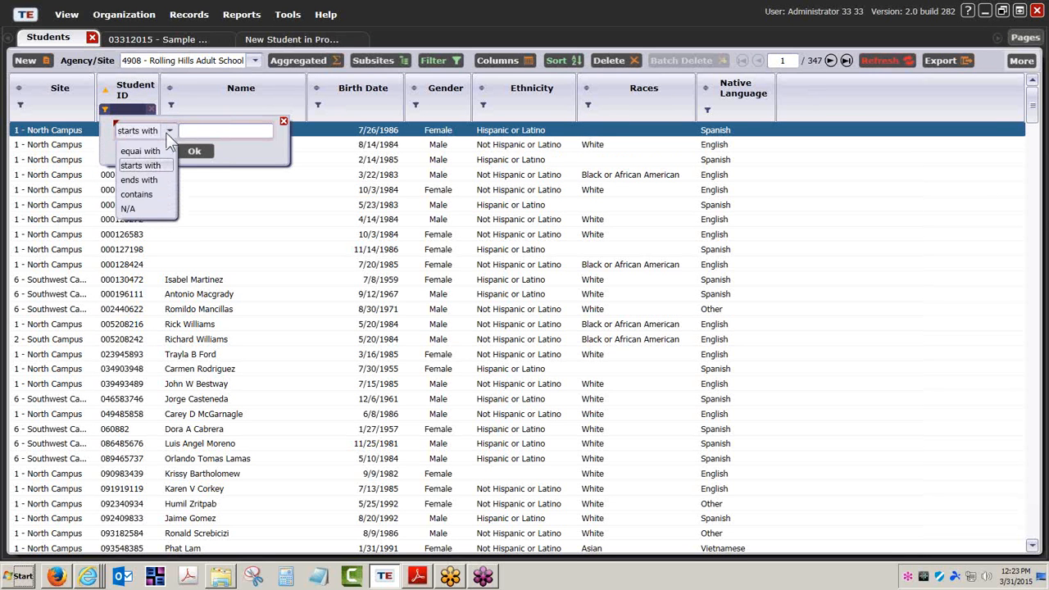
{"action": "left_click", "coordinate": [199, 129]}
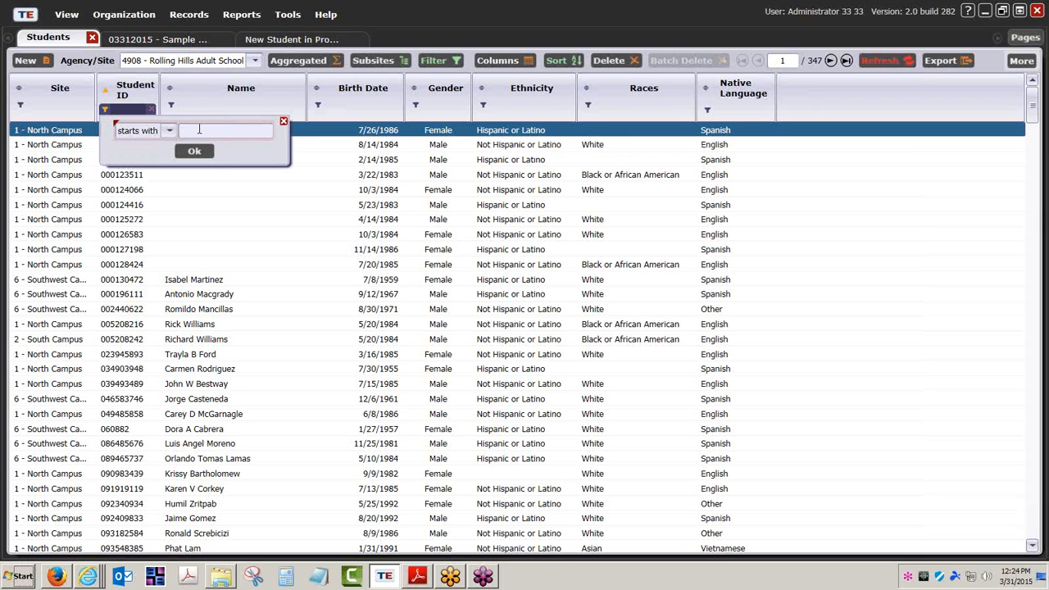
{"action": "key", "text": "Return"}
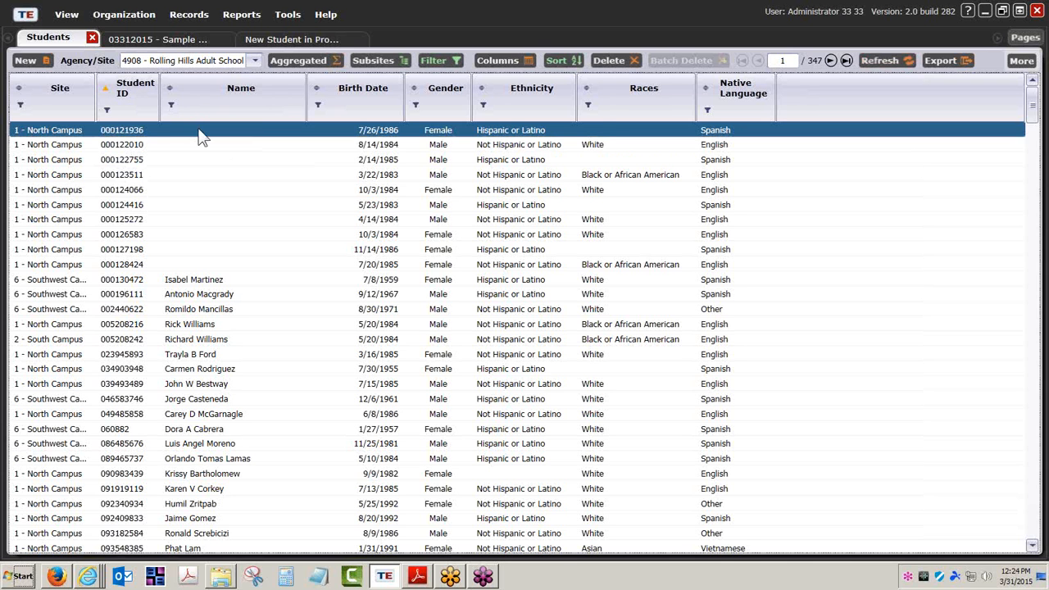
Step: Filter the Students list by Student ID, using "starts with" and the new student's ID
{"action": "left_click", "coordinate": [107, 111]}
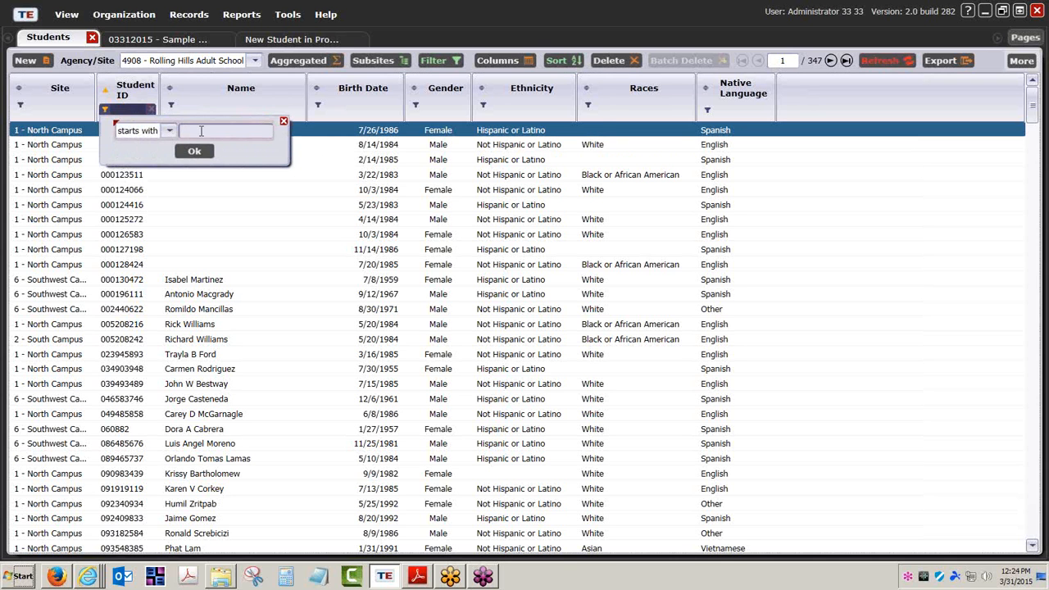
{"action": "type", "text": "03312015"}
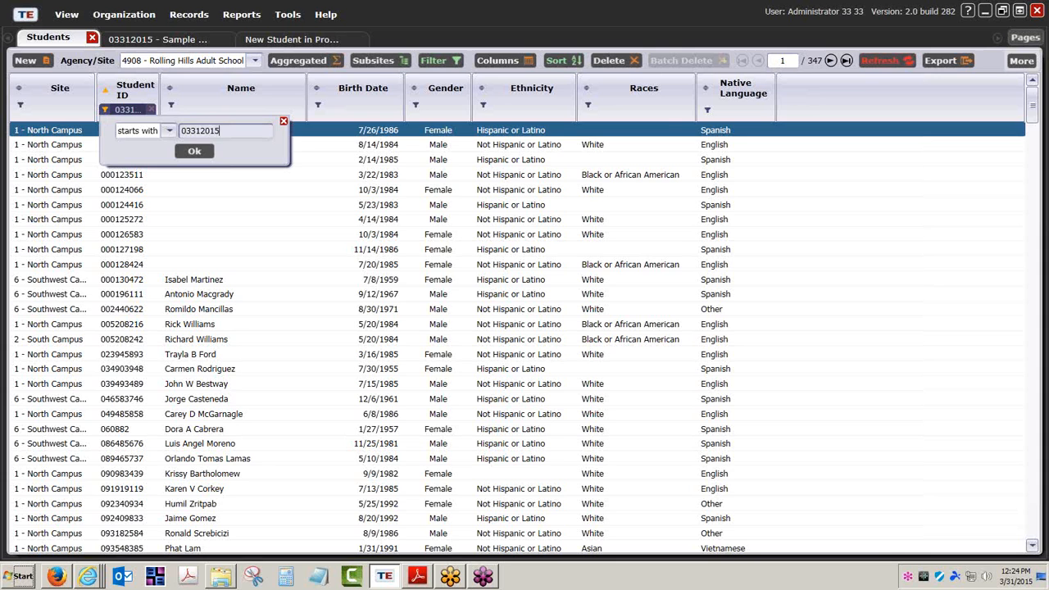
{"action": "key", "text": "Return"}
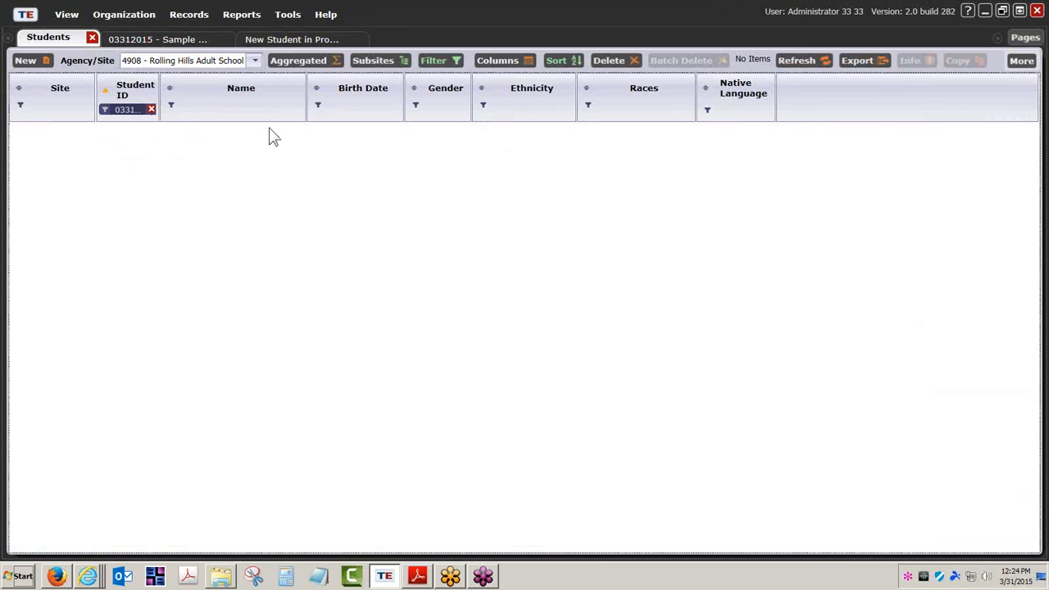
Step: Remove the By Program Year condition from the Students list filter and apply the filter with only the ID condition
{"action": "left_click", "coordinate": [439, 62]}
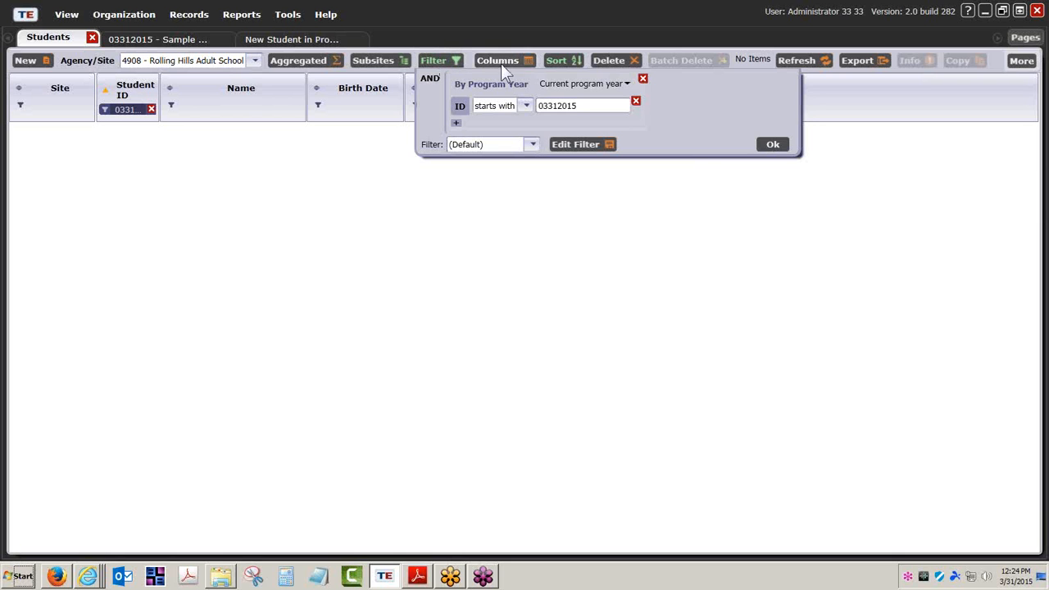
{"action": "left_click", "coordinate": [629, 87]}
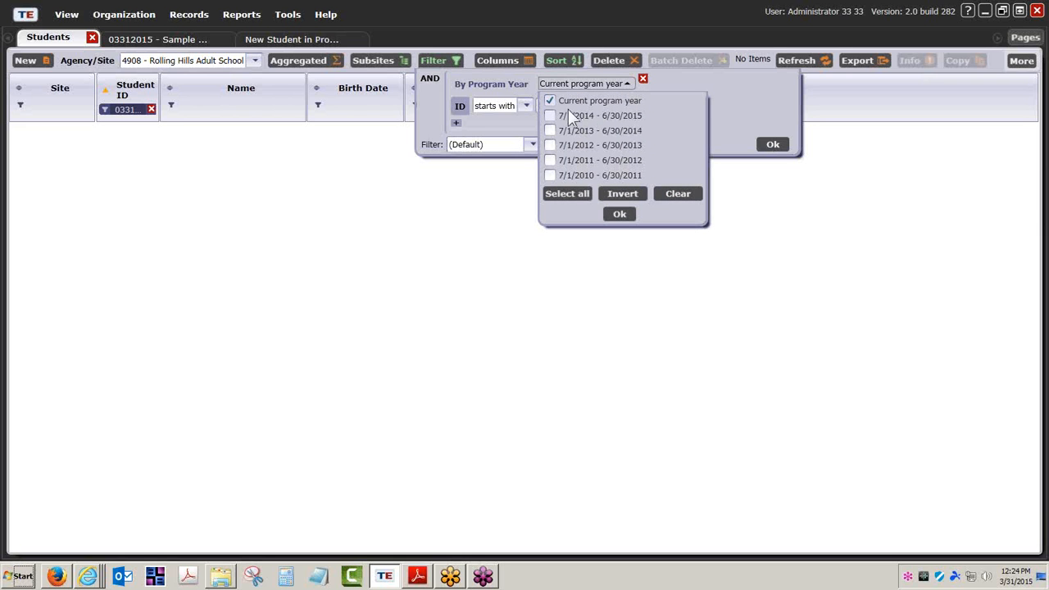
{"action": "left_click", "coordinate": [550, 101]}
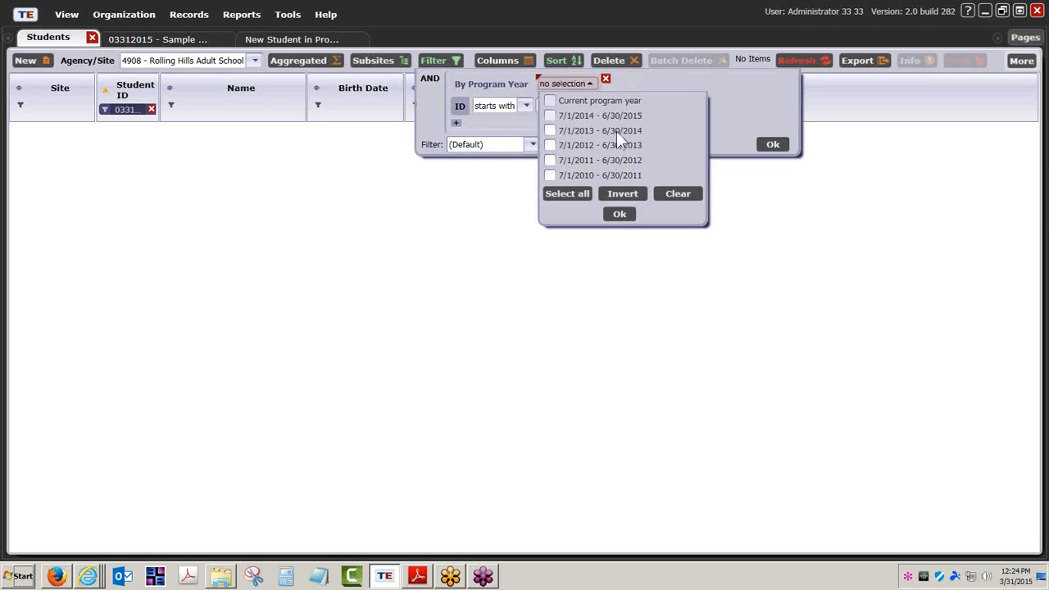
{"action": "left_click", "coordinate": [619, 212]}
{"action": "left_click", "coordinate": [769, 147]}
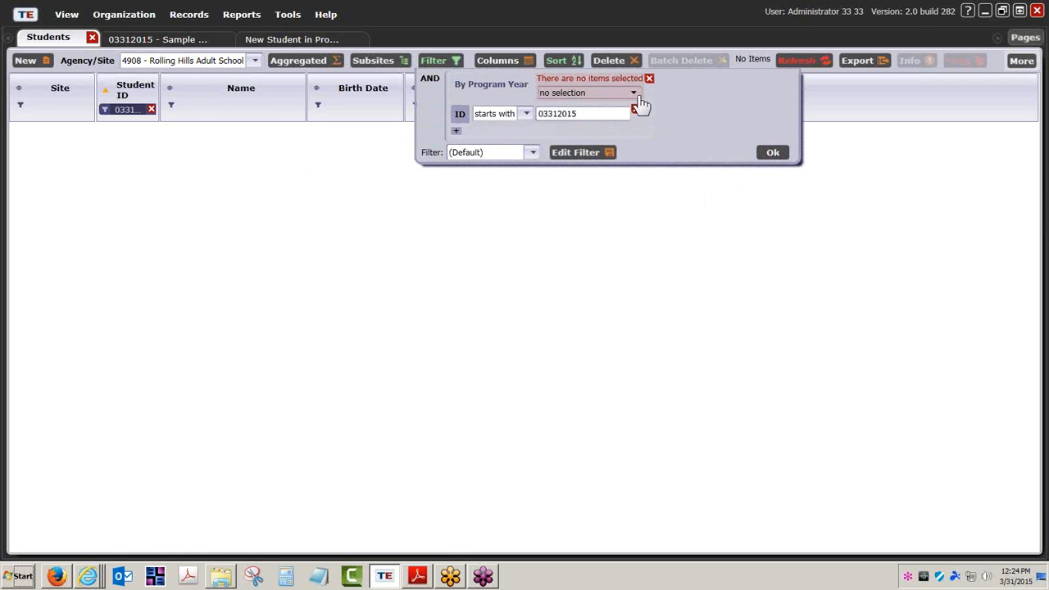
{"action": "left_click", "coordinate": [636, 97]}
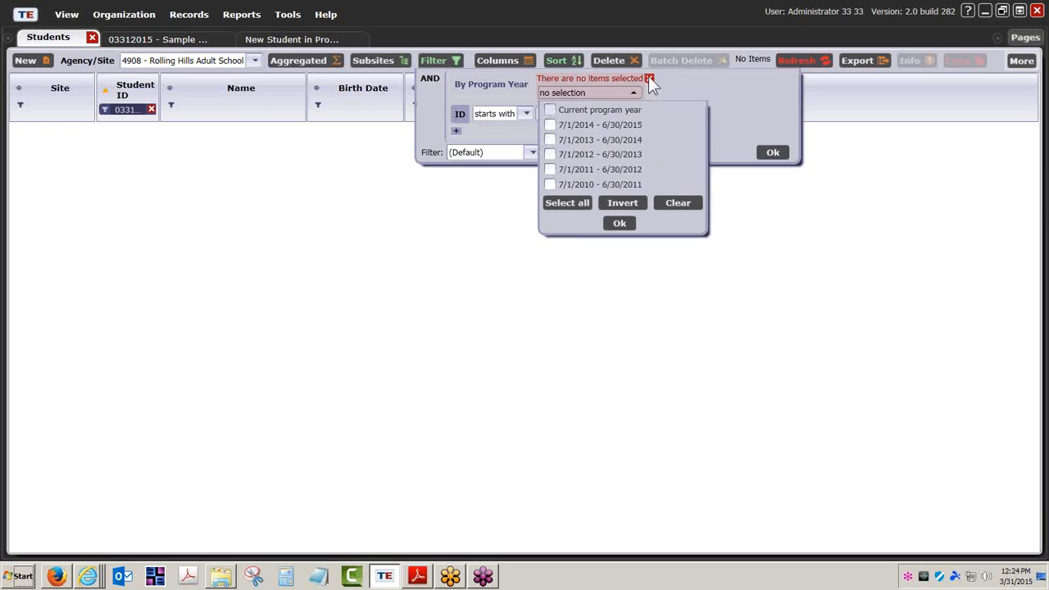
{"action": "left_click", "coordinate": [650, 79]}
{"action": "left_click", "coordinate": [775, 123]}
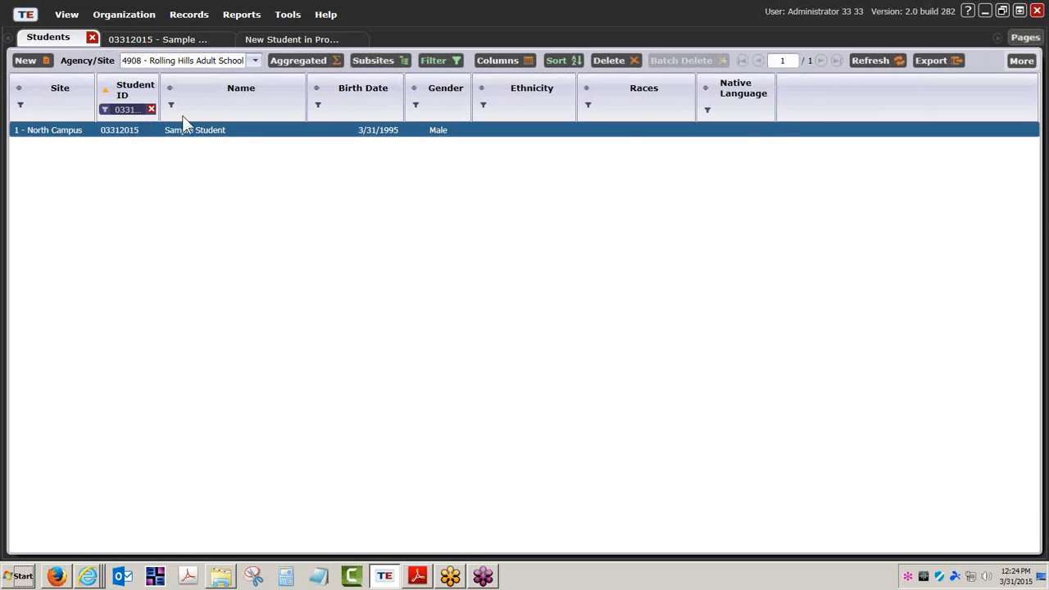
Step: Set the new Student in Program Year record's program year to 7/1/2014 - 6/30/2015 (Current) and save it
{"action": "left_click", "coordinate": [184, 39]}
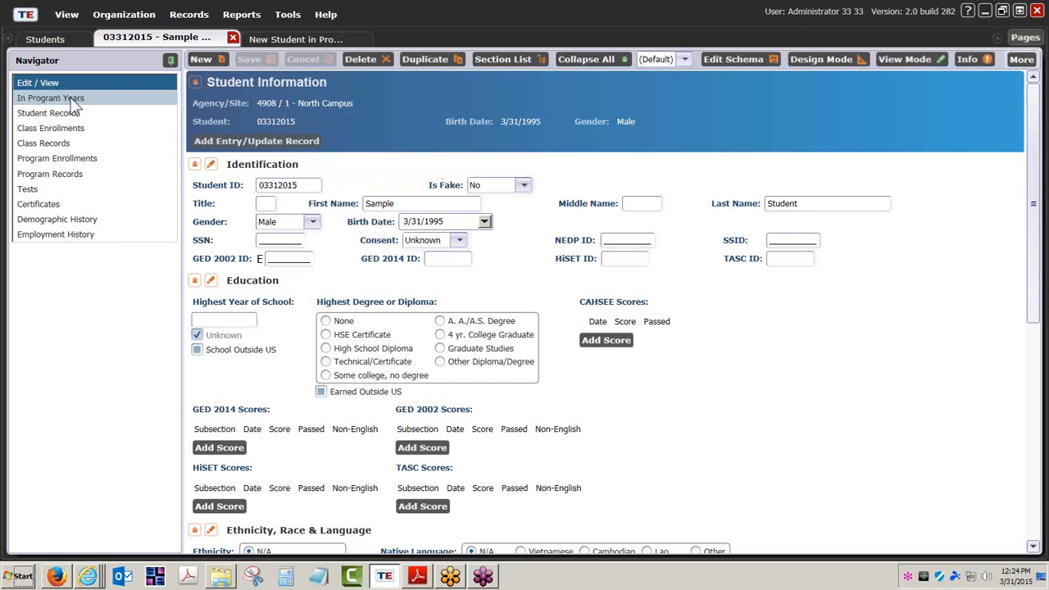
{"action": "left_click", "coordinate": [316, 39]}
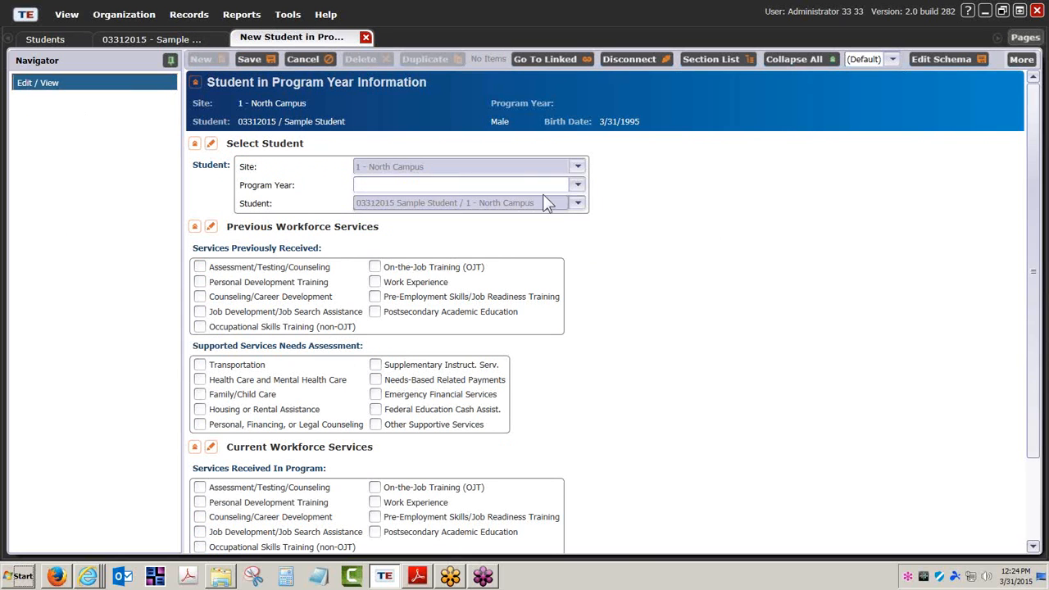
{"action": "left_click", "coordinate": [578, 186]}
{"action": "left_click", "coordinate": [448, 207]}
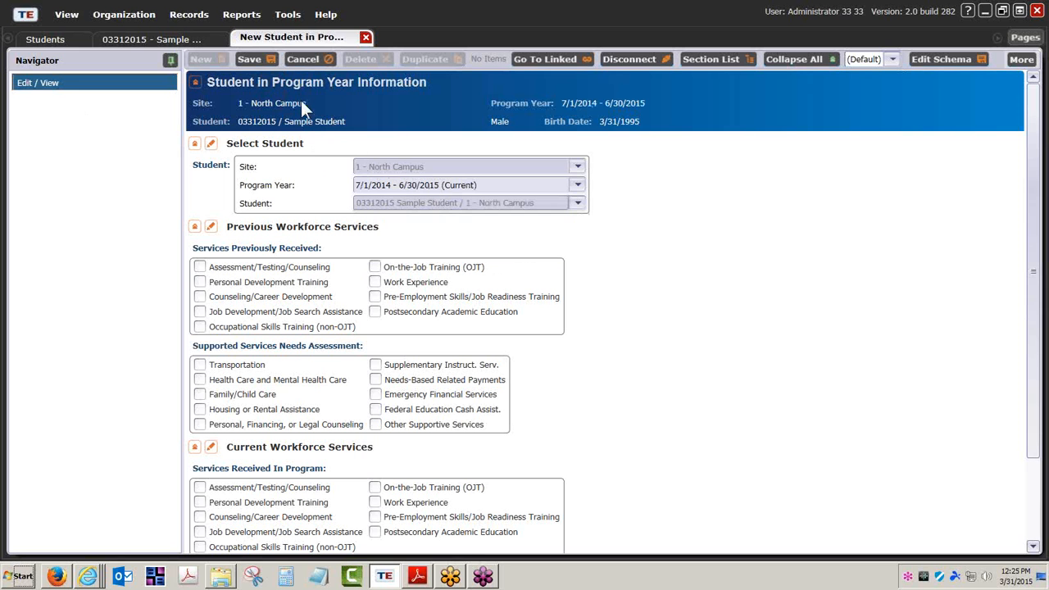
{"action": "left_click", "coordinate": [253, 61]}
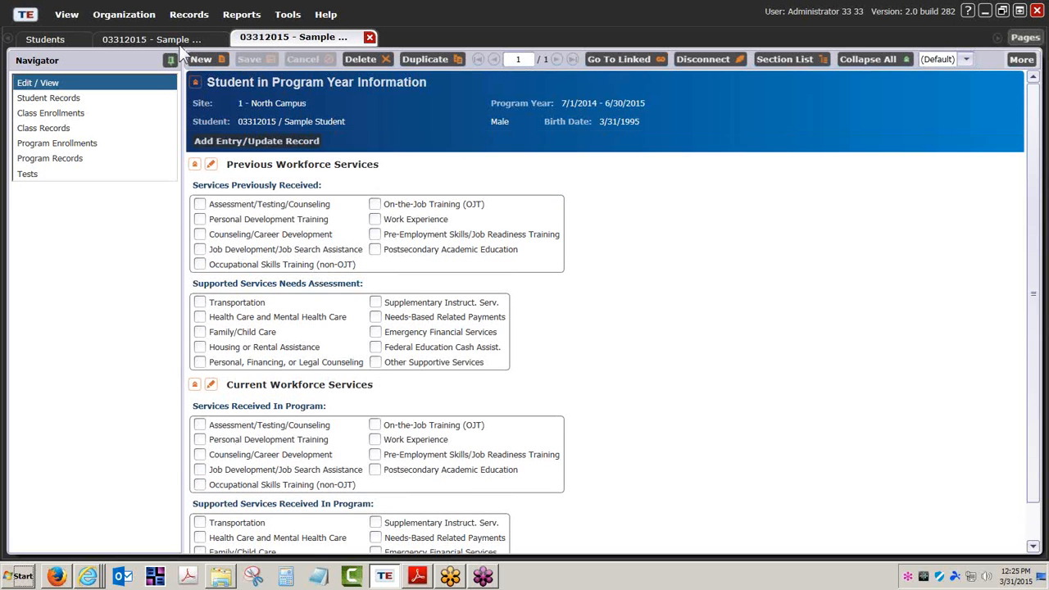
Step: Close the student record, the Student in Program Year record and the Students list
{"action": "left_click", "coordinate": [179, 39]}
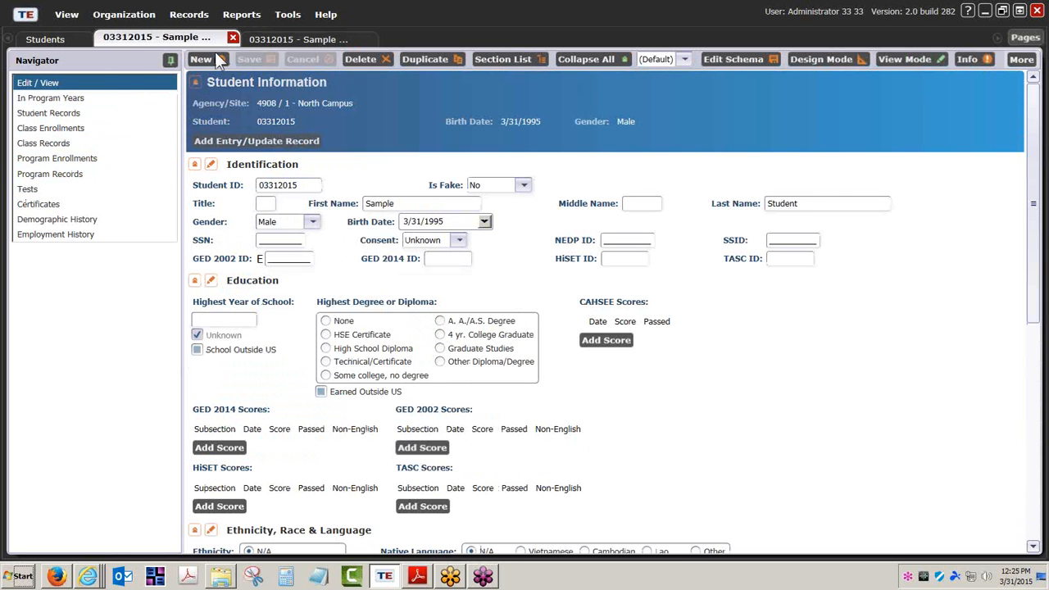
{"action": "left_click", "coordinate": [233, 39]}
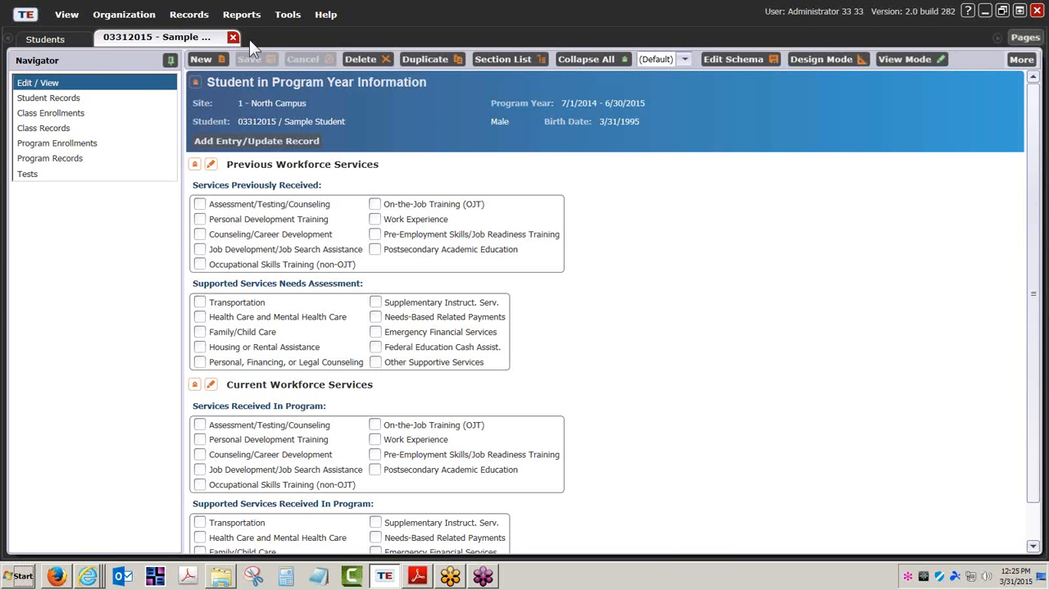
{"action": "left_click", "coordinate": [233, 39]}
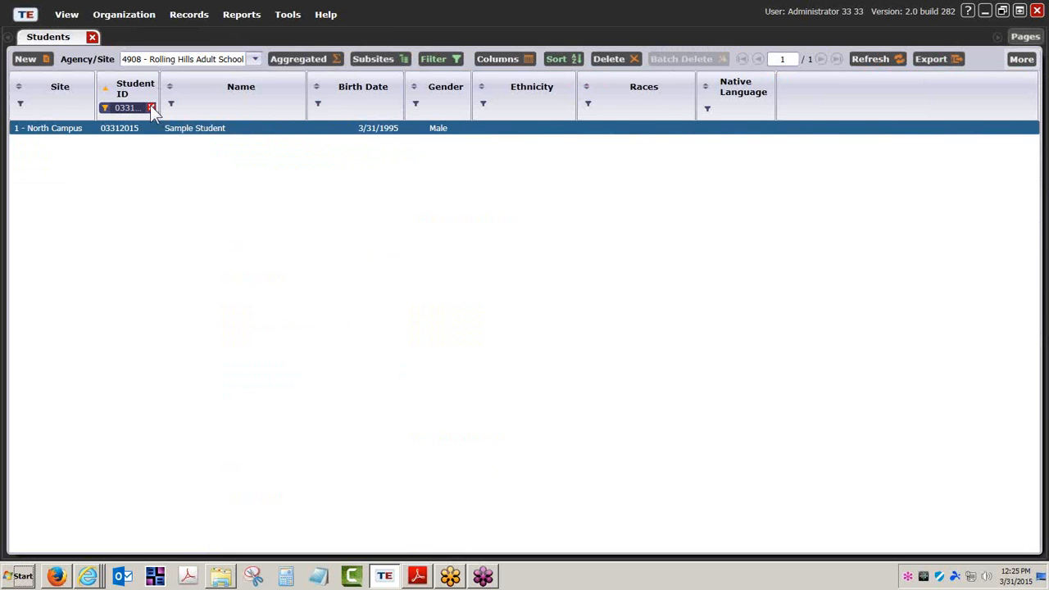
{"action": "left_click", "coordinate": [92, 37]}
Step: Reopen the Students list and filter it by Student ID, using "starts with" and the sample student's ID
{"action": "left_click", "coordinate": [193, 18]}
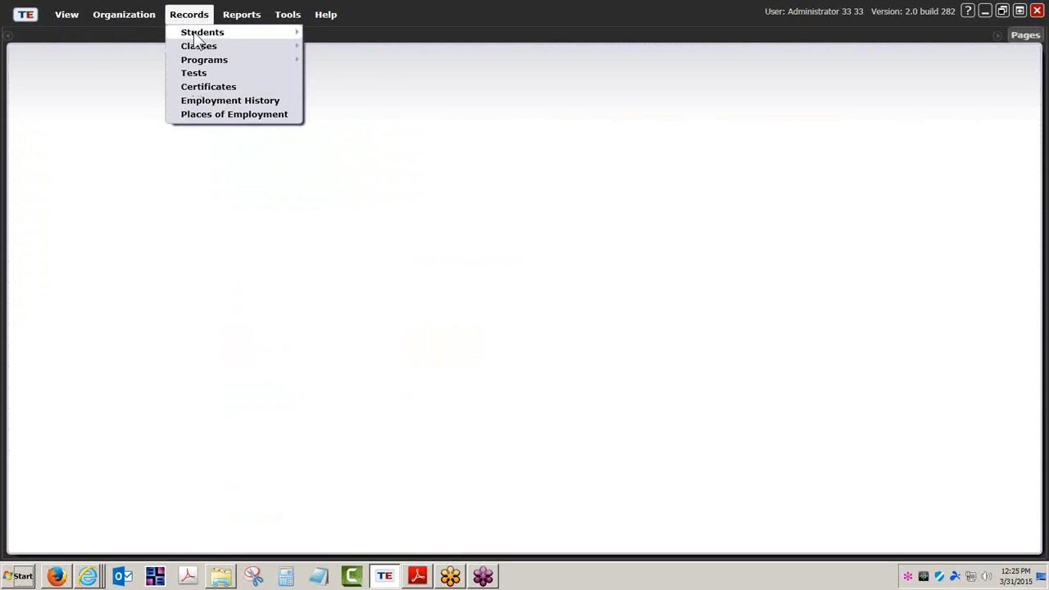
{"action": "mouse_move", "coordinate": [201, 33]}
{"action": "left_click", "coordinate": [352, 36]}
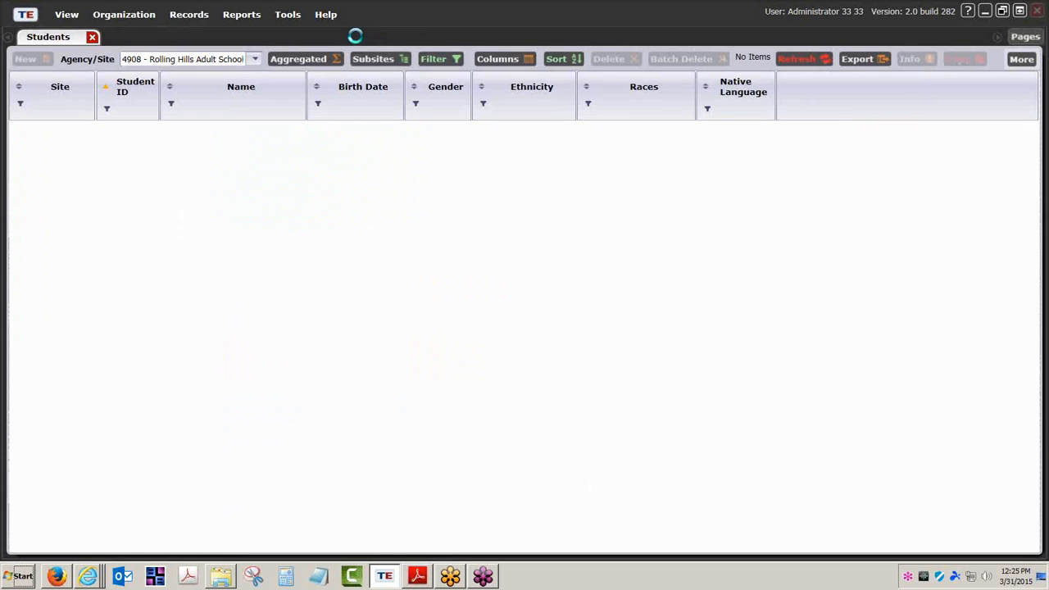
{"action": "left_click", "coordinate": [106, 109]}
{"action": "left_click", "coordinate": [187, 127]}
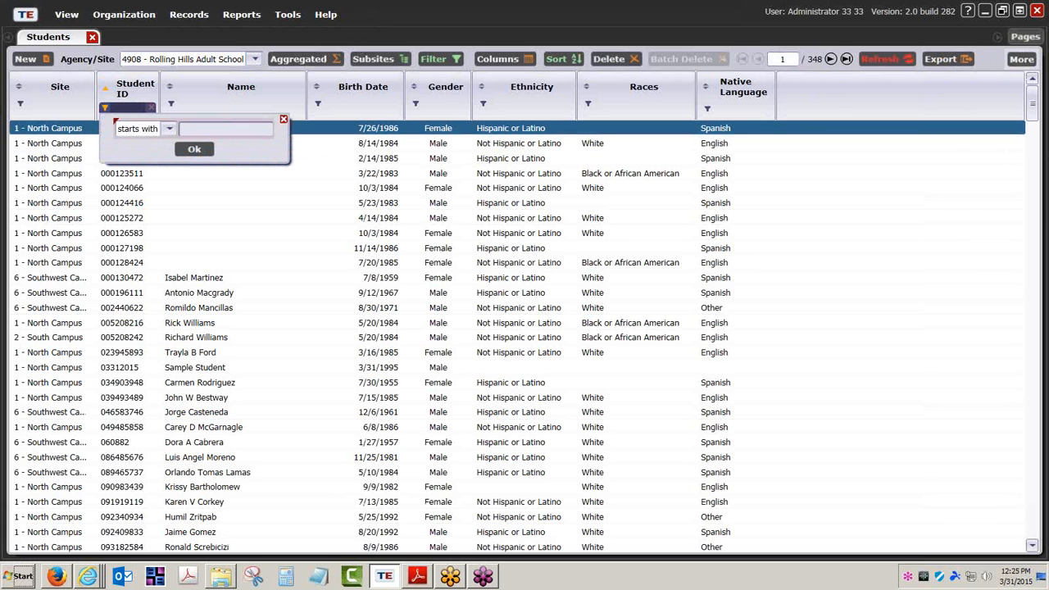
{"action": "type", "text": "03312015"}
{"action": "key", "text": "Return"}
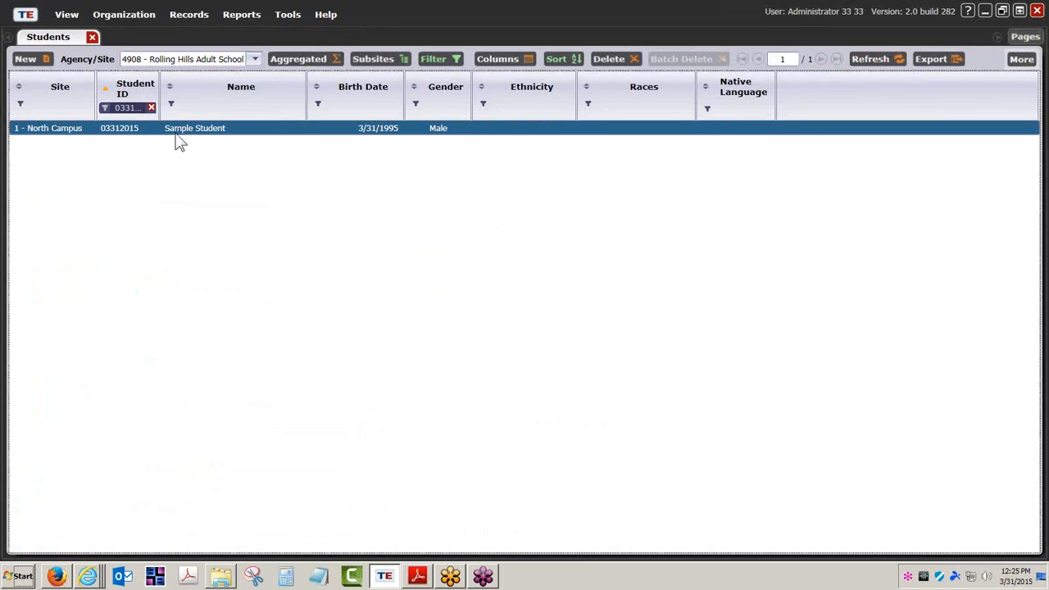
{"action": "left_click", "coordinate": [440, 59]}
{"action": "left_click", "coordinate": [362, 174]}
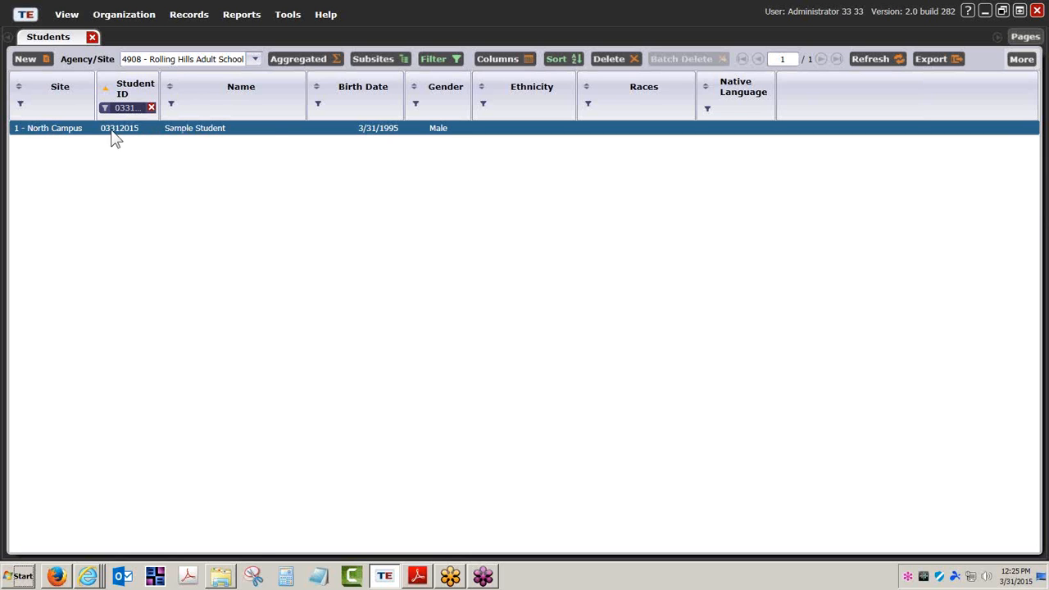
Step: Open the filtered student's record and set the ethnicity to Not Hispanic or Latino and the race to White
{"action": "double_click", "coordinate": [274, 136]}
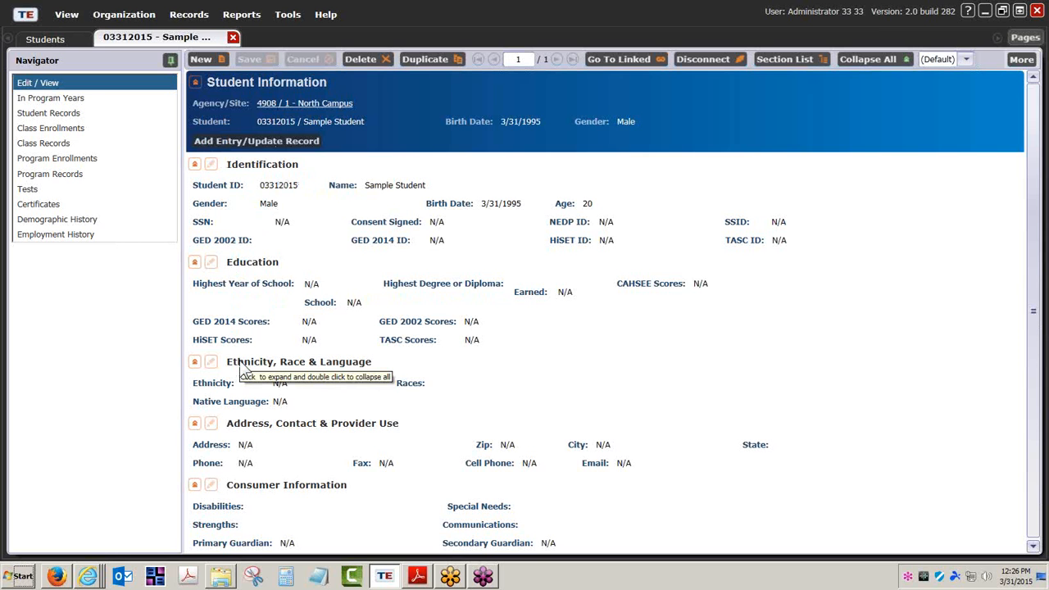
{"action": "left_click", "coordinate": [211, 362]}
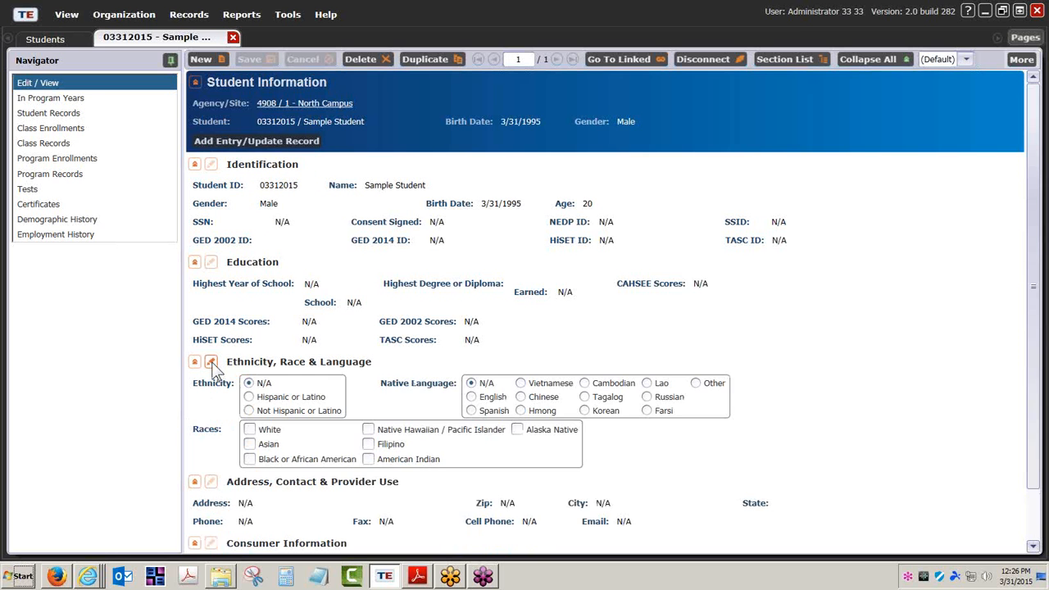
{"action": "left_click", "coordinate": [249, 411]}
{"action": "left_click", "coordinate": [250, 431]}
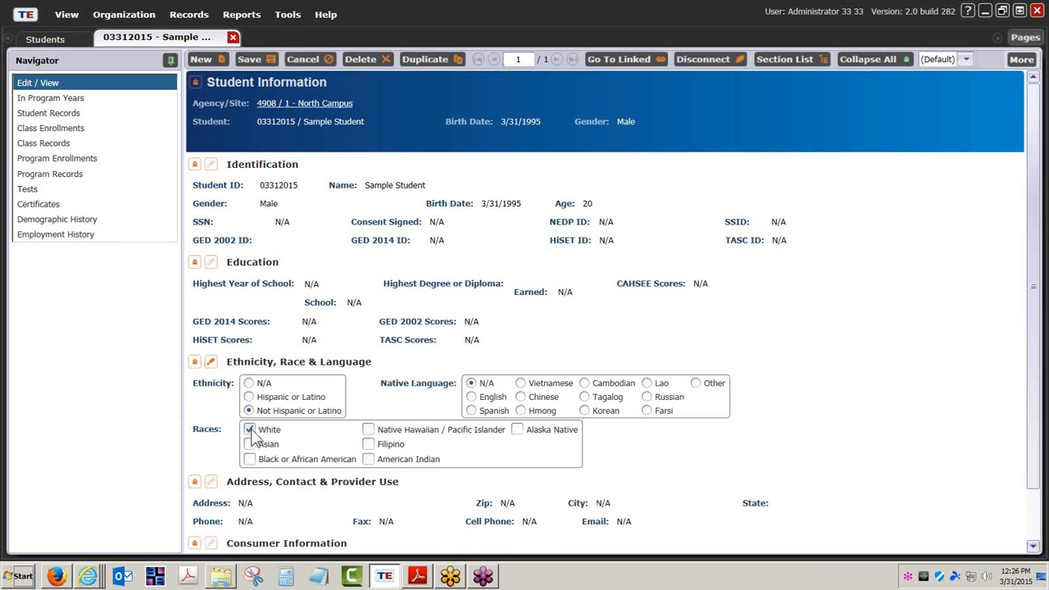
Step: Switch the whole student record to Edit Mode
{"action": "left_click", "coordinate": [1022, 60]}
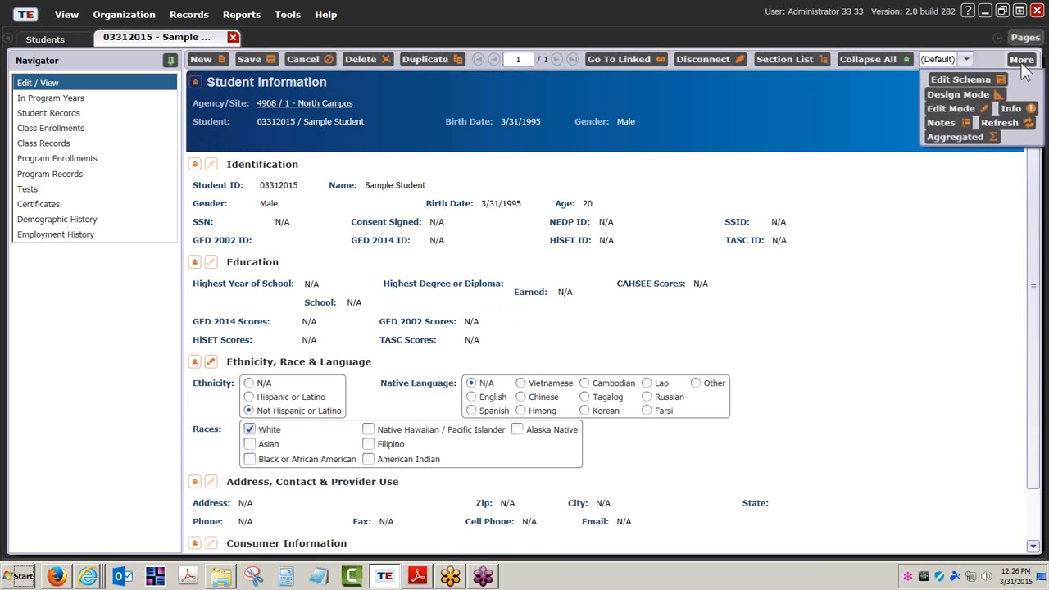
{"action": "left_click", "coordinate": [949, 112]}
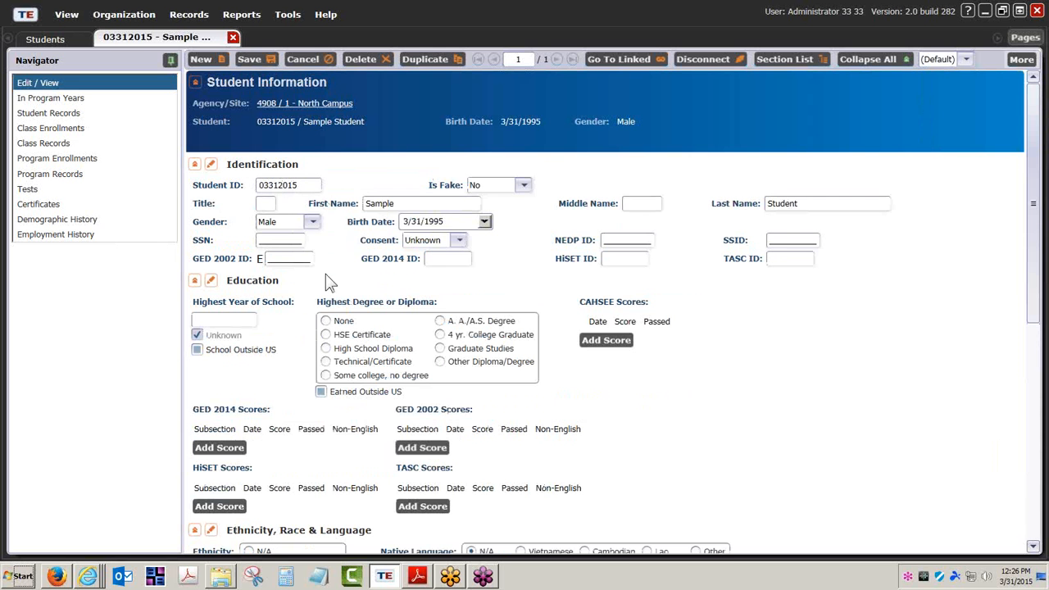
{"action": "scroll", "coordinate": [320, 303], "scroll_direction": "down", "scroll_amount": 1}
{"action": "scroll", "coordinate": [286, 275], "scroll_direction": "up", "scroll_amount": 1}
Step: Shorten the four-digit year ending of the Student ID to a two-digit year and save the student record
{"action": "left_click", "coordinate": [302, 185]}
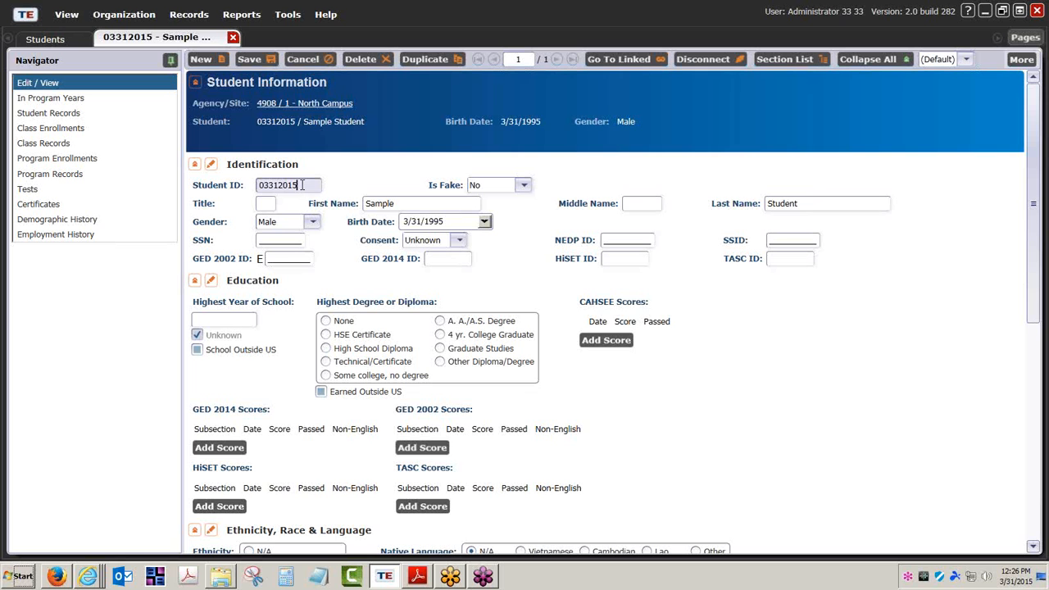
{"action": "key", "text": "BackSpace"}
{"action": "key", "text": "BackSpace"}
{"action": "key", "text": "BackSpace"}
{"action": "key", "text": "BackSpace"}
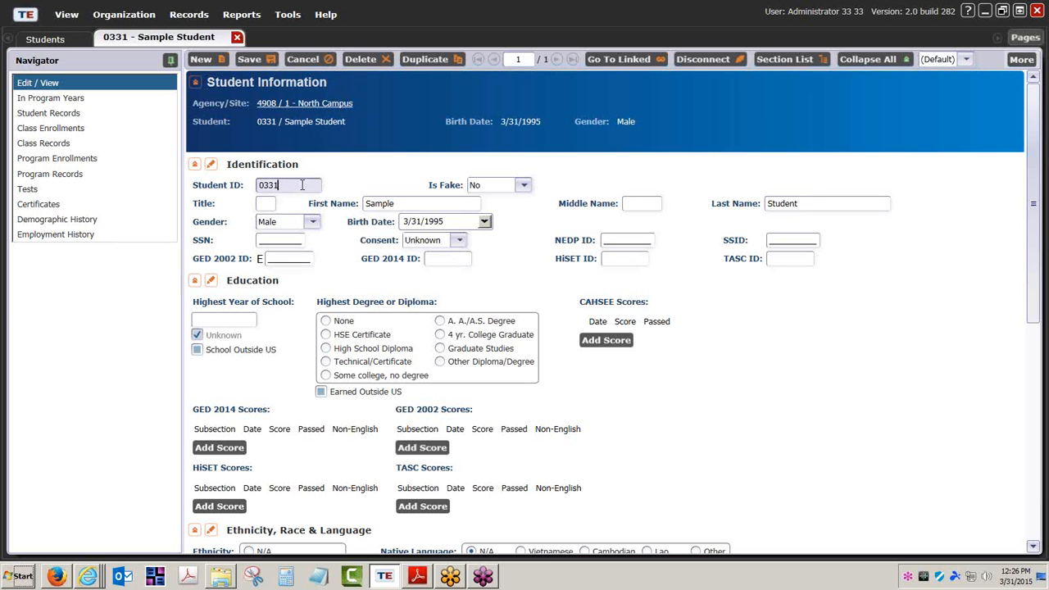
{"action": "type", "text": "15"}
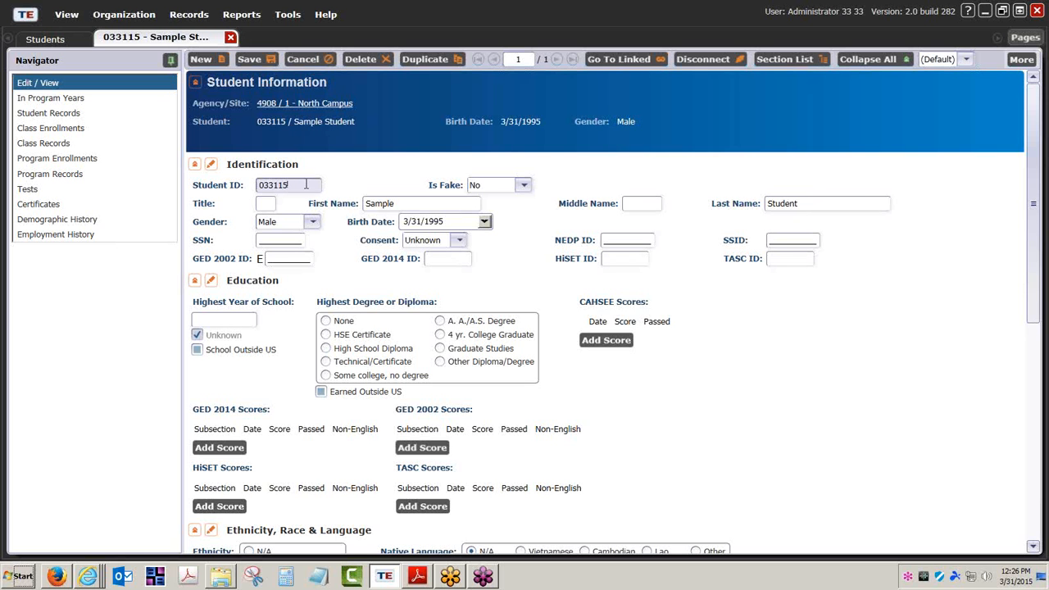
{"action": "left_click", "coordinate": [255, 59]}
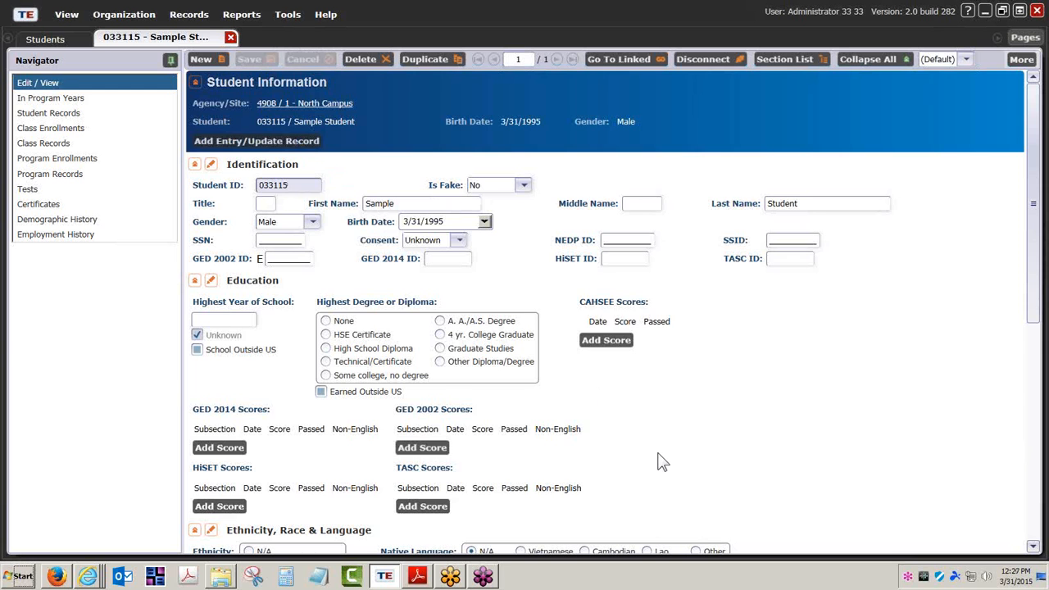
Step: Review the saved student record's demographic sections and return to the Students list
{"action": "scroll", "coordinate": [660, 461], "scroll_direction": "down", "scroll_amount": 4}
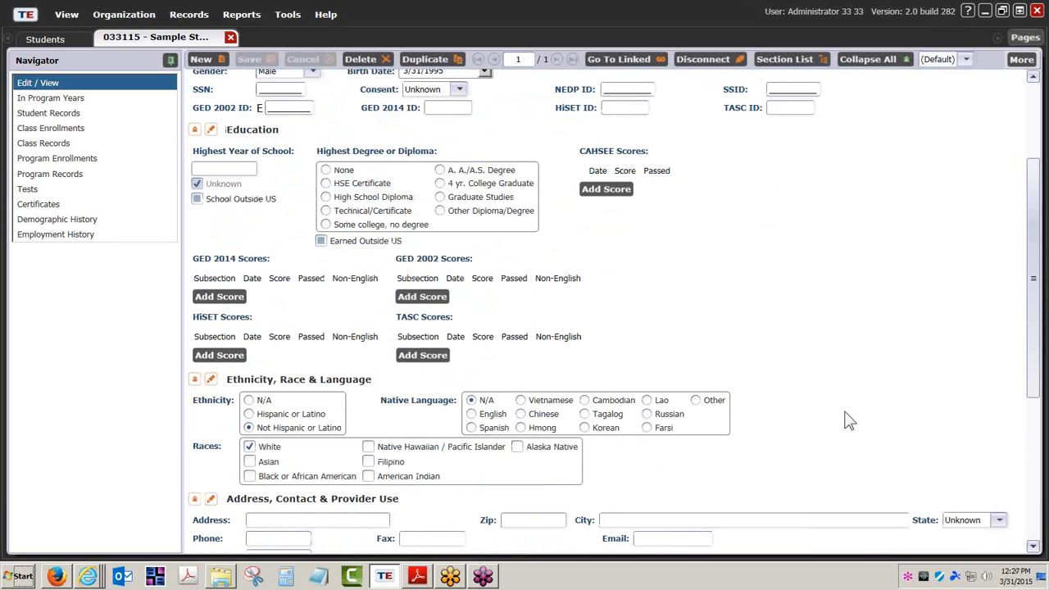
{"action": "scroll", "coordinate": [849, 420], "scroll_direction": "up", "scroll_amount": 4}
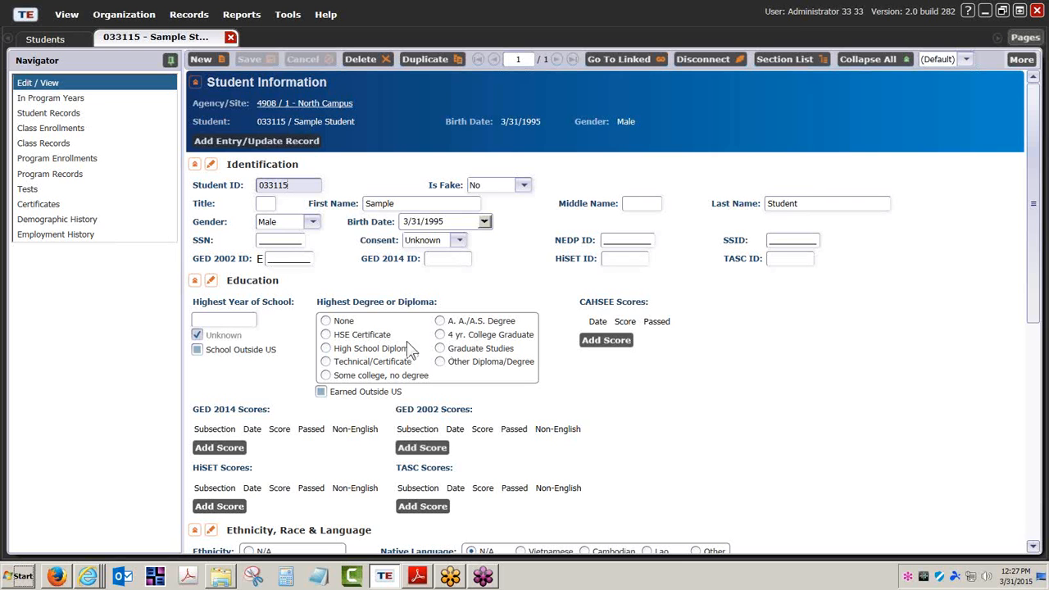
{"action": "left_click", "coordinate": [85, 37]}
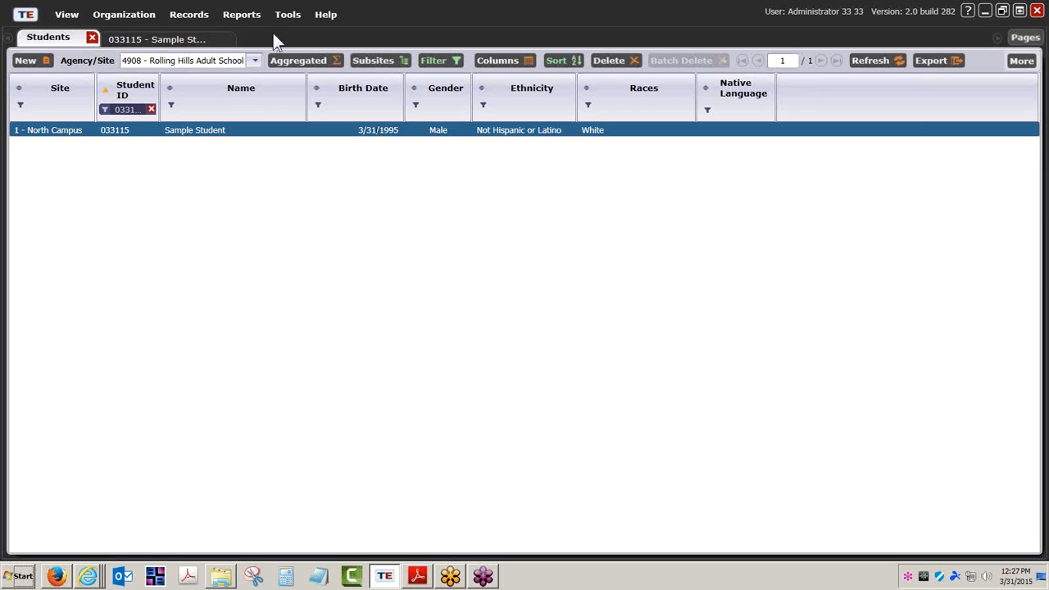
Step: Start a new session in the 3rd Party Import Wizard and choose Name and demographics from a 3rd party system (5050)
{"action": "left_click", "coordinate": [289, 16]}
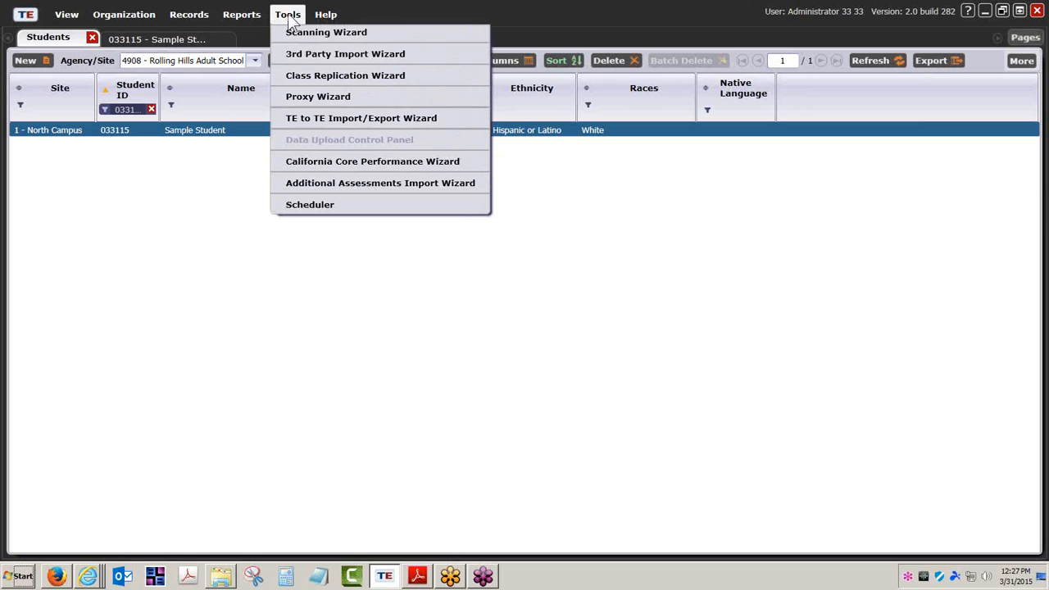
{"action": "left_click", "coordinate": [351, 53]}
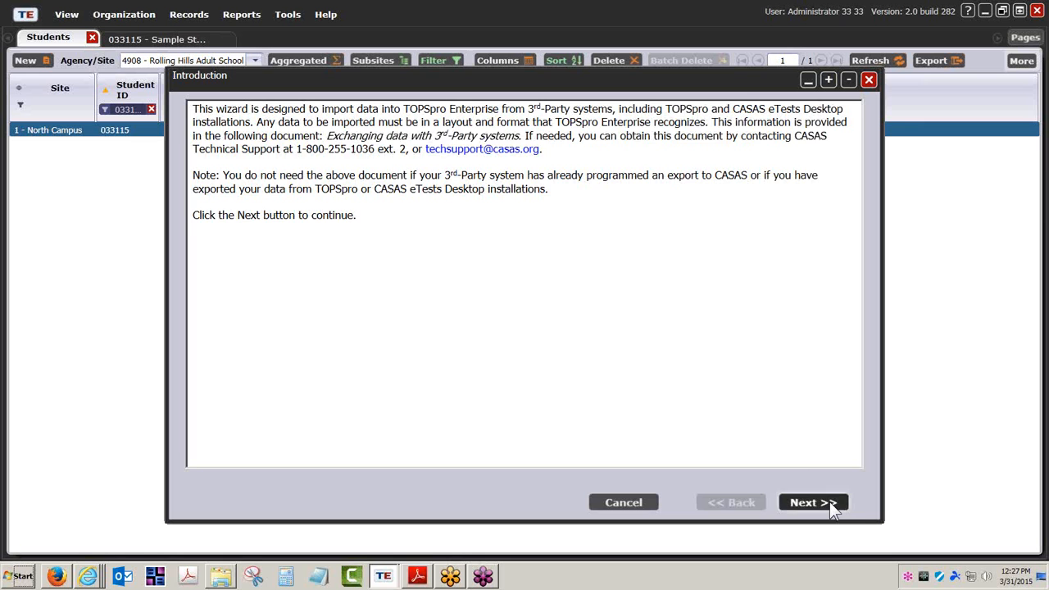
{"action": "left_click", "coordinate": [830, 502]}
{"action": "left_click", "coordinate": [805, 503]}
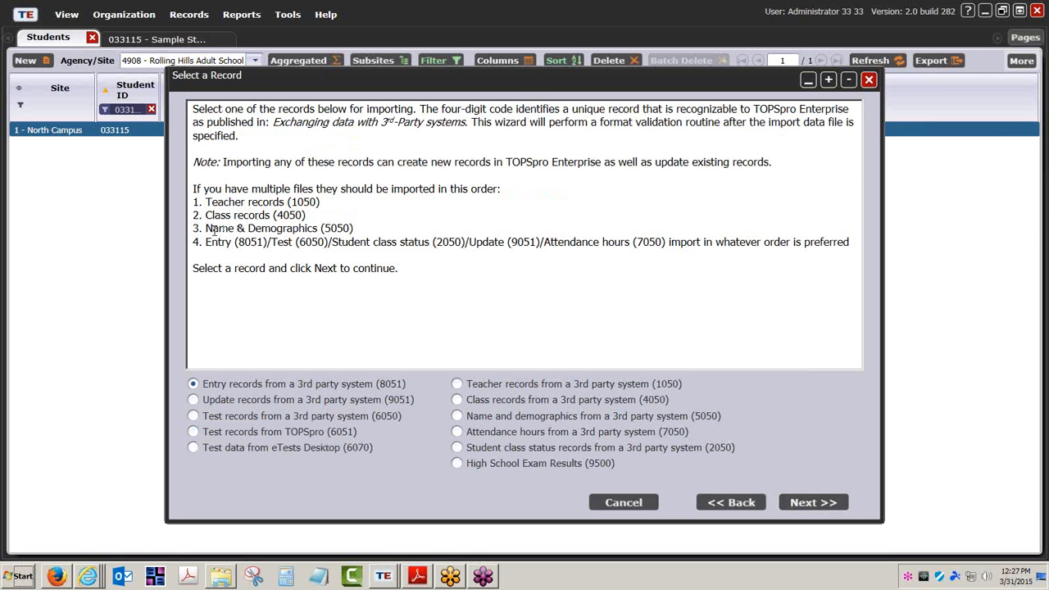
{"action": "left_click_drag", "start_coordinate": [206, 228], "coordinate": [320, 228]}
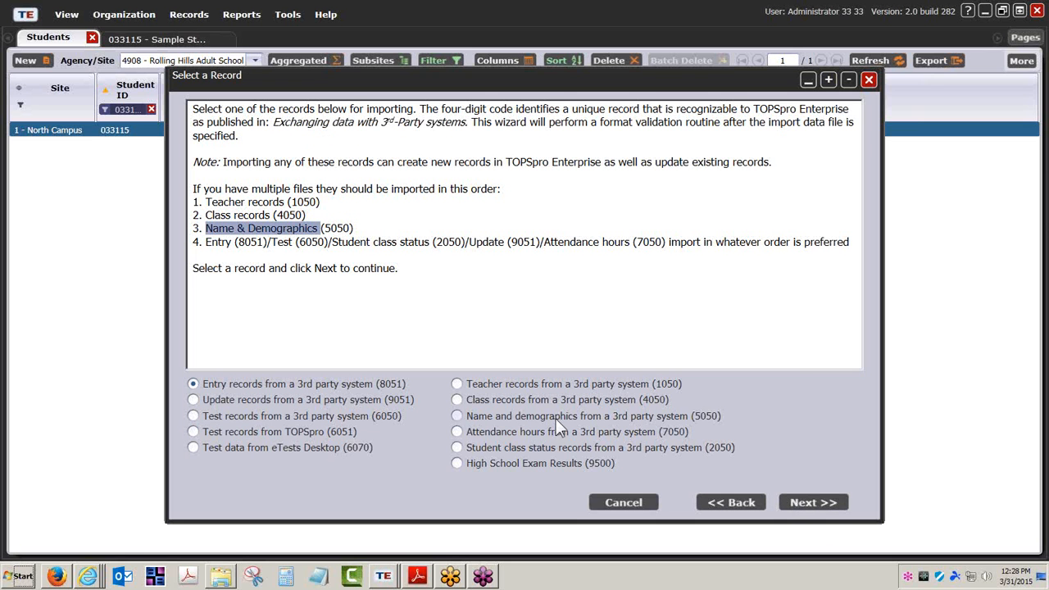
{"action": "left_click", "coordinate": [459, 418]}
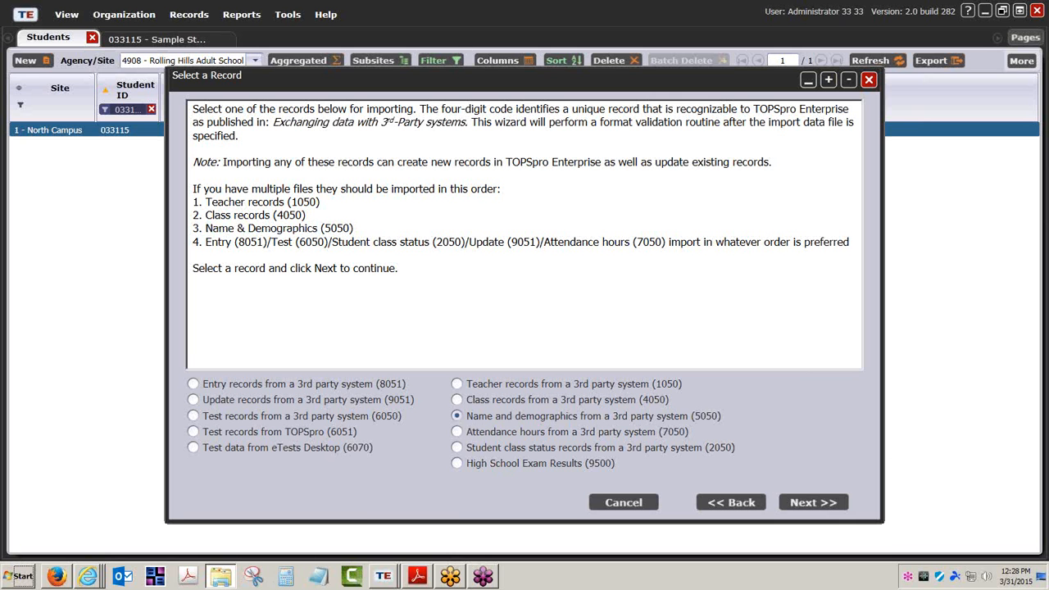
Step: Switch to the Import Templates folder in Windows Explorer and maximize its window
{"action": "left_click", "coordinate": [221, 577]}
{"action": "left_click_drag", "start_coordinate": [792, 149], "coordinate": [546, 90]}
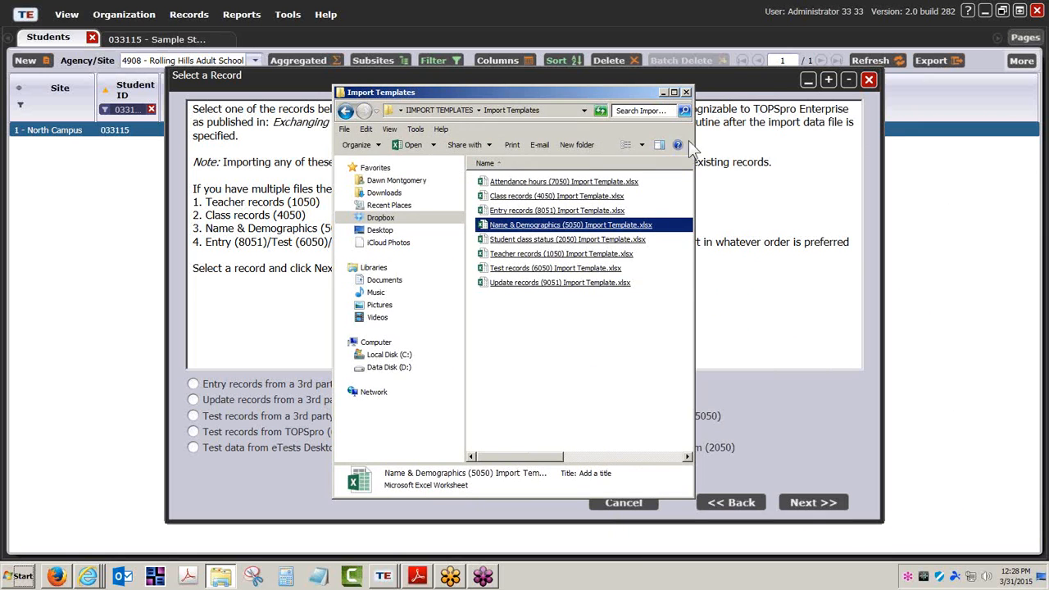
{"action": "left_click", "coordinate": [674, 92]}
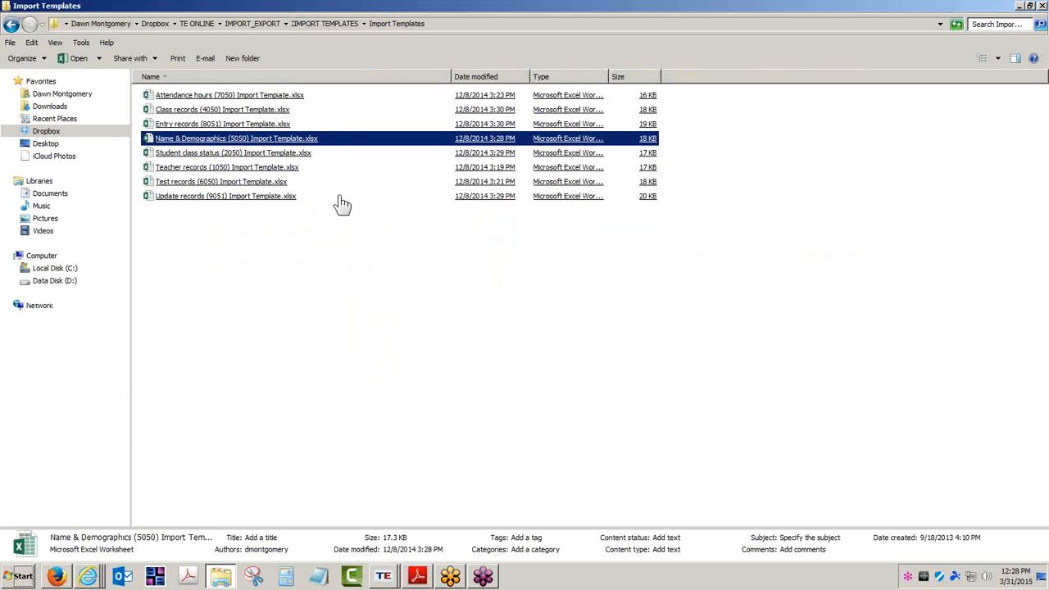
Step: Open Name & Demographics (5050) Import Template.xlsx from the templates folder in Excel and maximize its window
{"action": "left_click", "coordinate": [230, 99]}
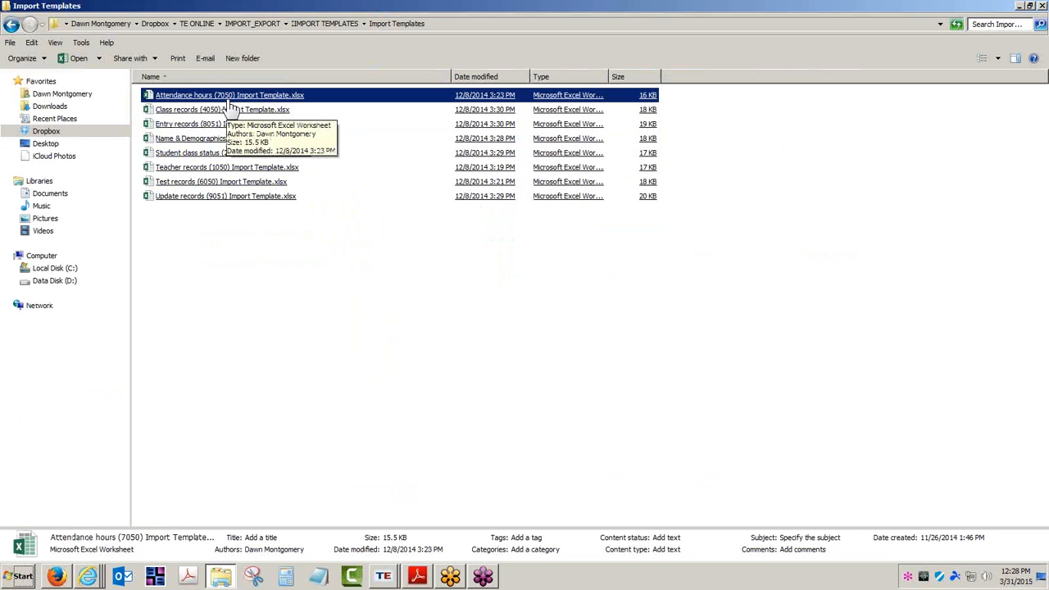
{"action": "left_click", "coordinate": [223, 199]}
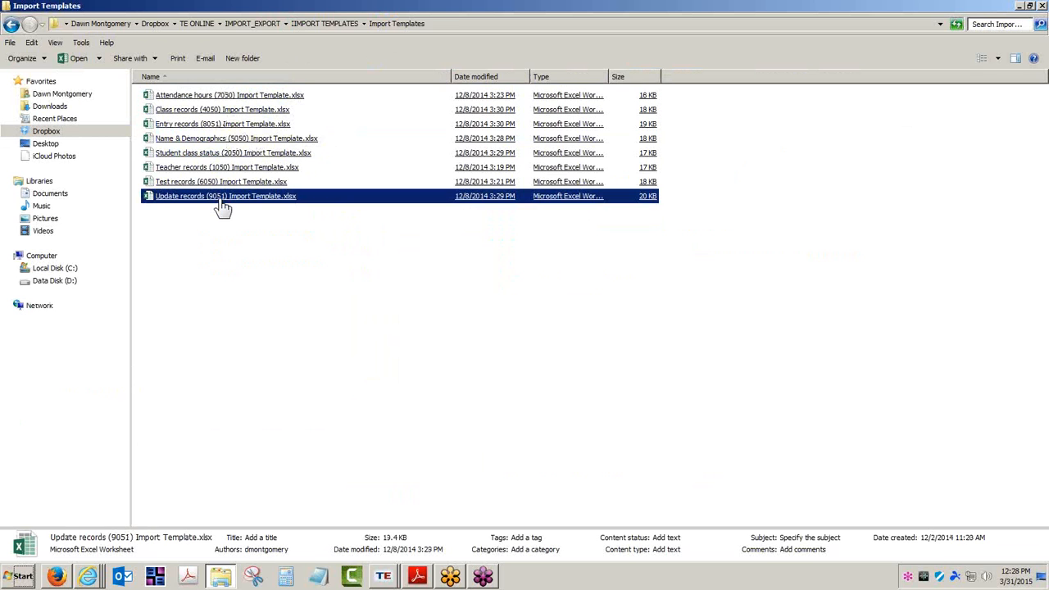
{"action": "left_click", "coordinate": [205, 154]}
{"action": "double_click", "coordinate": [202, 140]}
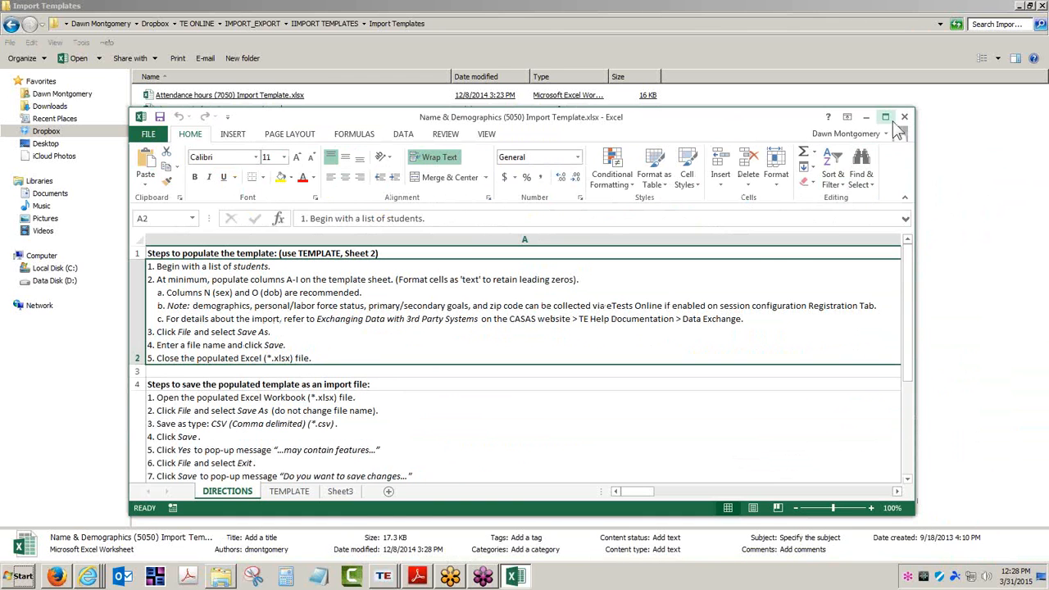
{"action": "left_click", "coordinate": [886, 117]}
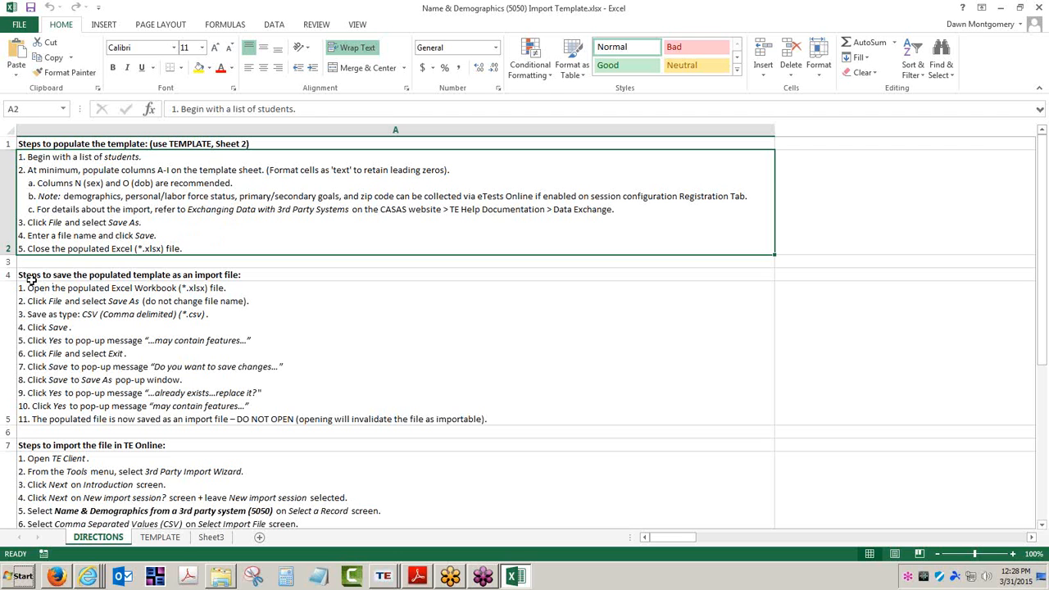
Step: Review the DIRECTIONS sheet's sections on saving the populated template as an import file and importing it in TE Online
{"action": "left_click", "coordinate": [123, 276]}
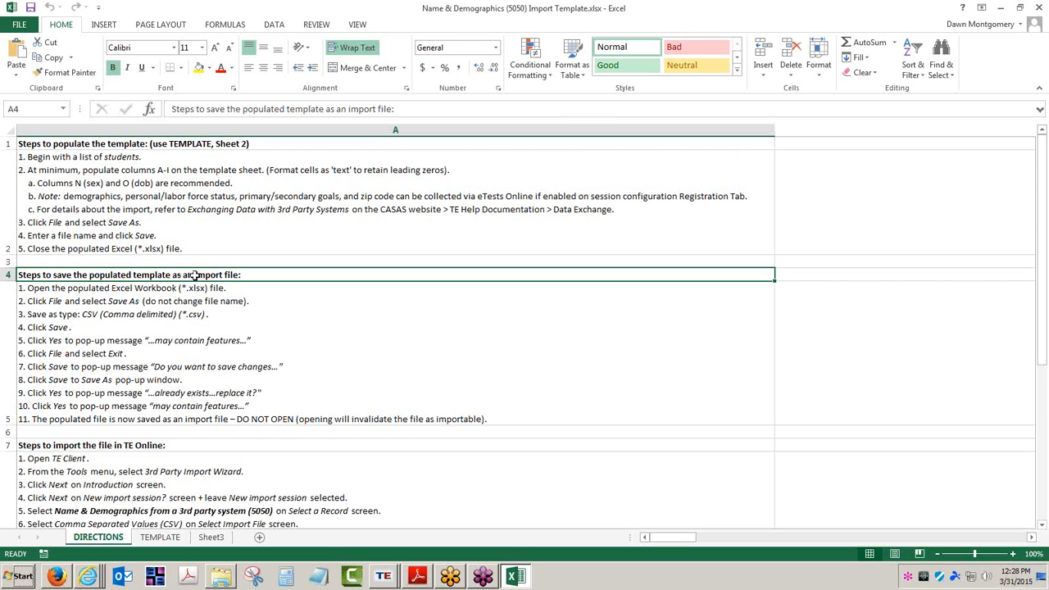
{"action": "scroll", "coordinate": [194, 276], "scroll_direction": "down", "scroll_amount": 3}
{"action": "scroll", "coordinate": [197, 278], "scroll_direction": "up", "scroll_amount": 2}
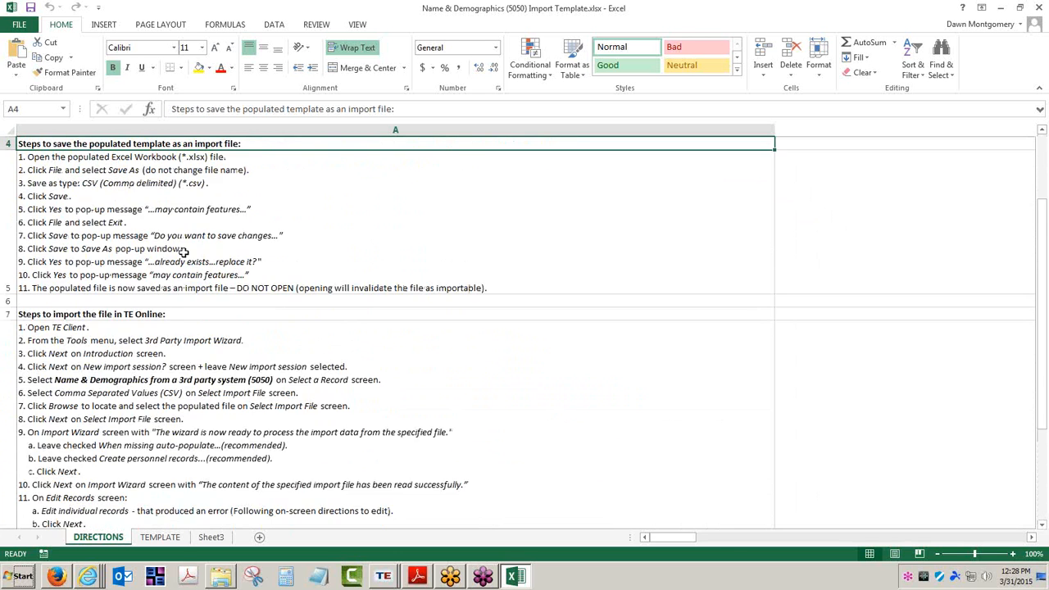
{"action": "left_click", "coordinate": [131, 314]}
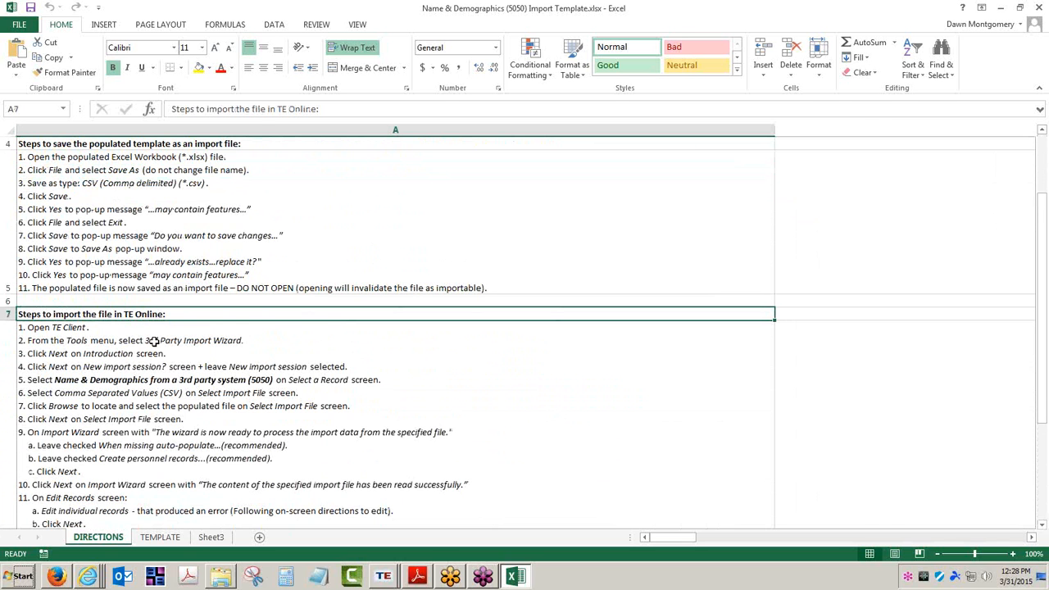
Step: Open the TEMPLATE sheet and examine the sample entries in columns A–I, from sequence number and agency codes to student names
{"action": "left_click", "coordinate": [168, 539]}
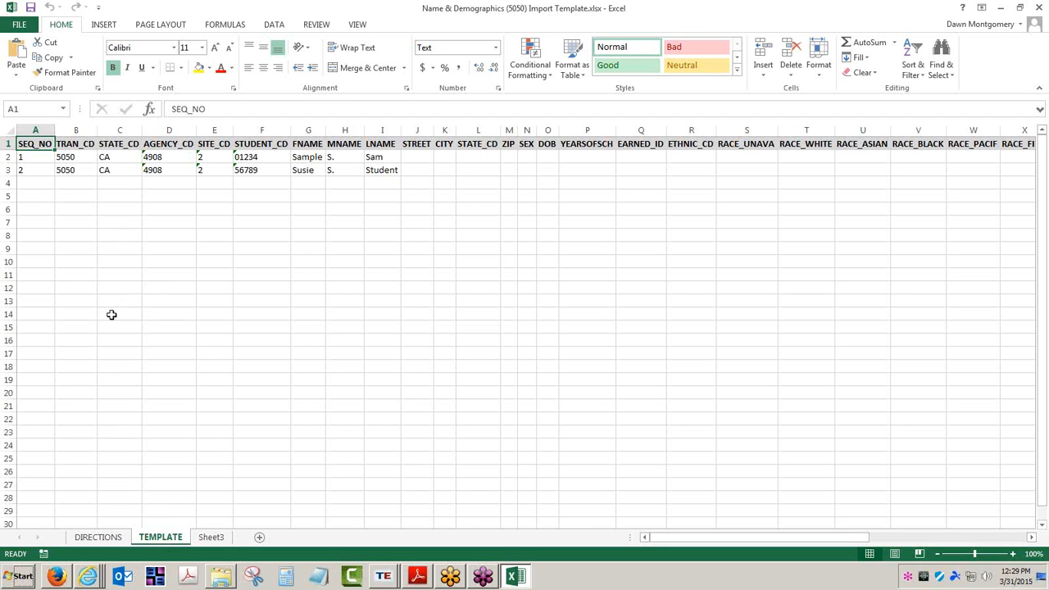
{"action": "left_click", "coordinate": [38, 158]}
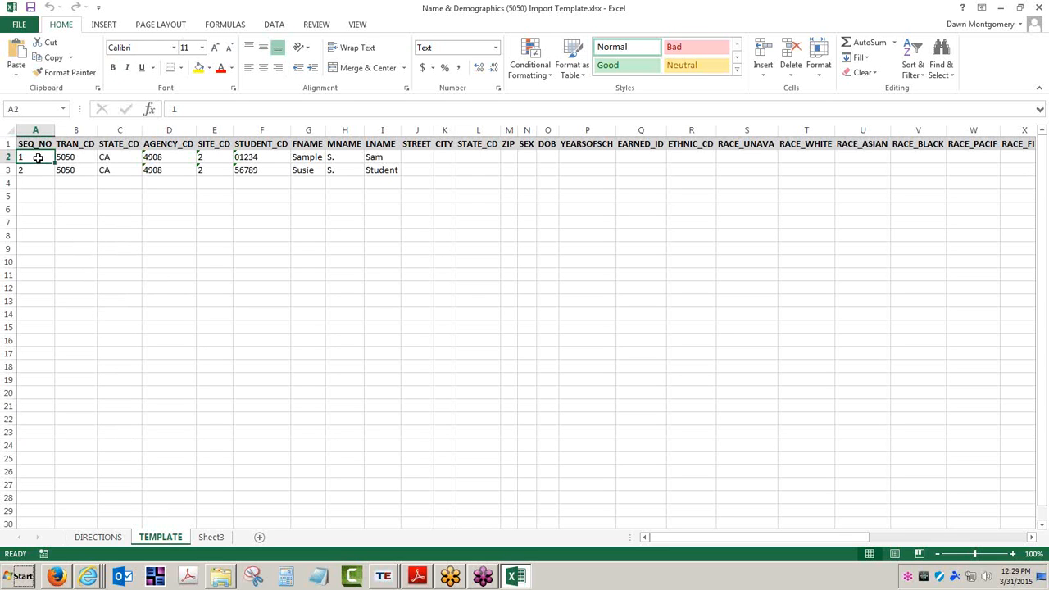
{"action": "left_click", "coordinate": [38, 170]}
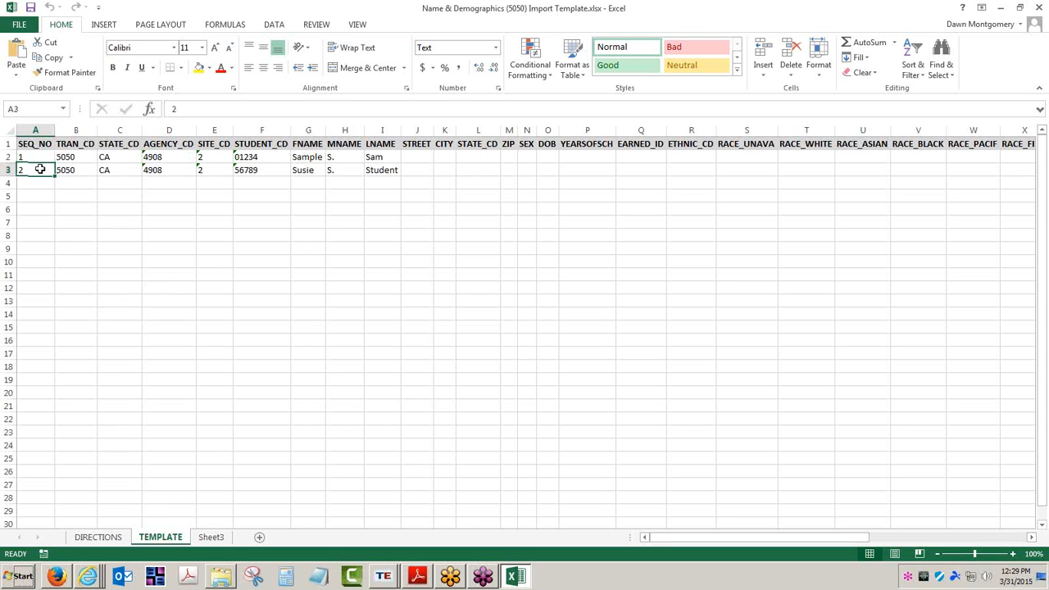
{"action": "left_click", "coordinate": [37, 182]}
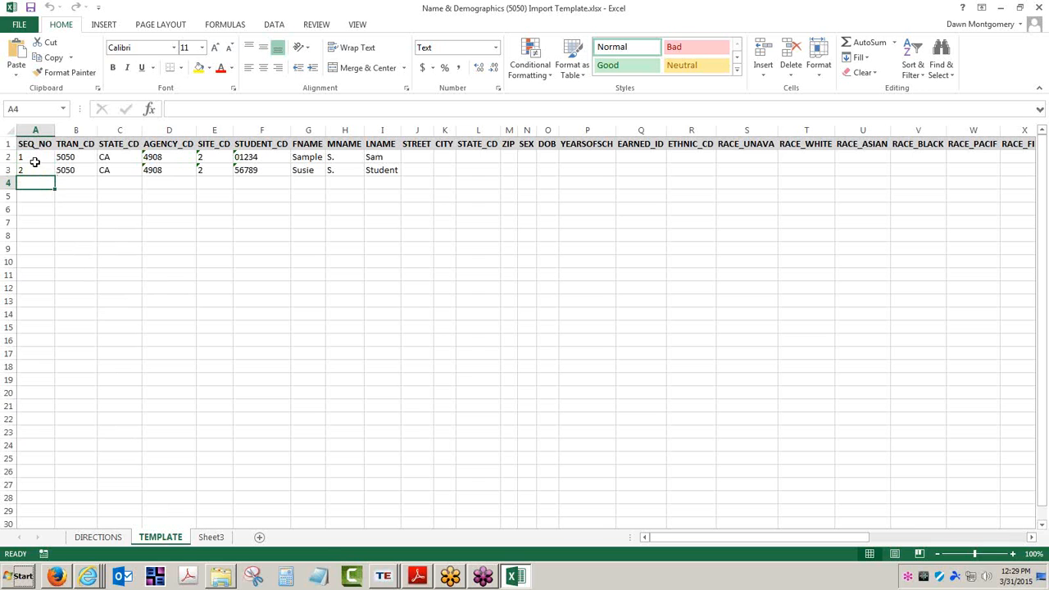
{"action": "left_click", "coordinate": [80, 157]}
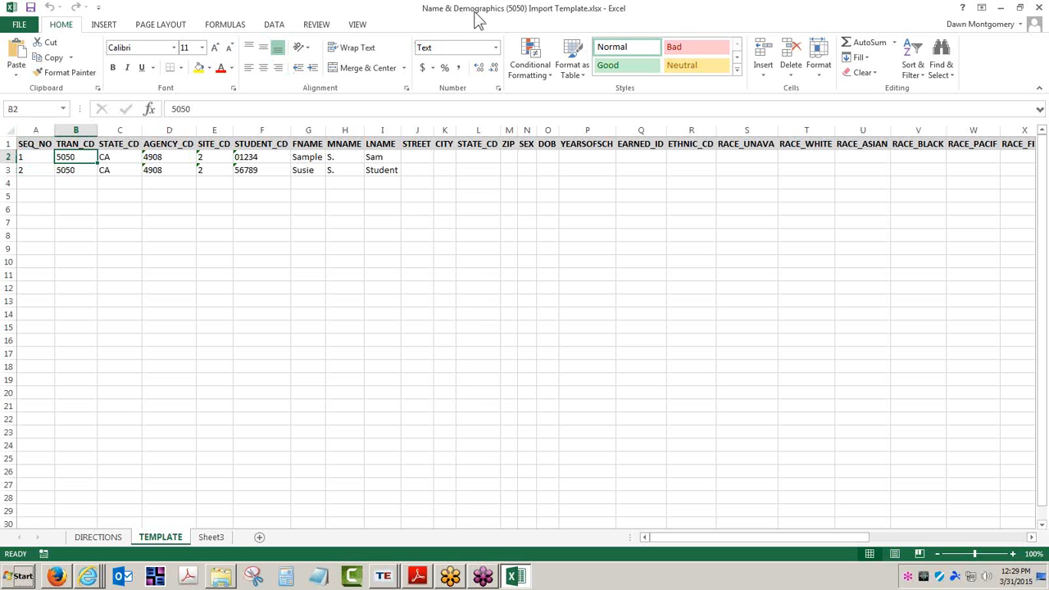
{"action": "left_click", "coordinate": [124, 157]}
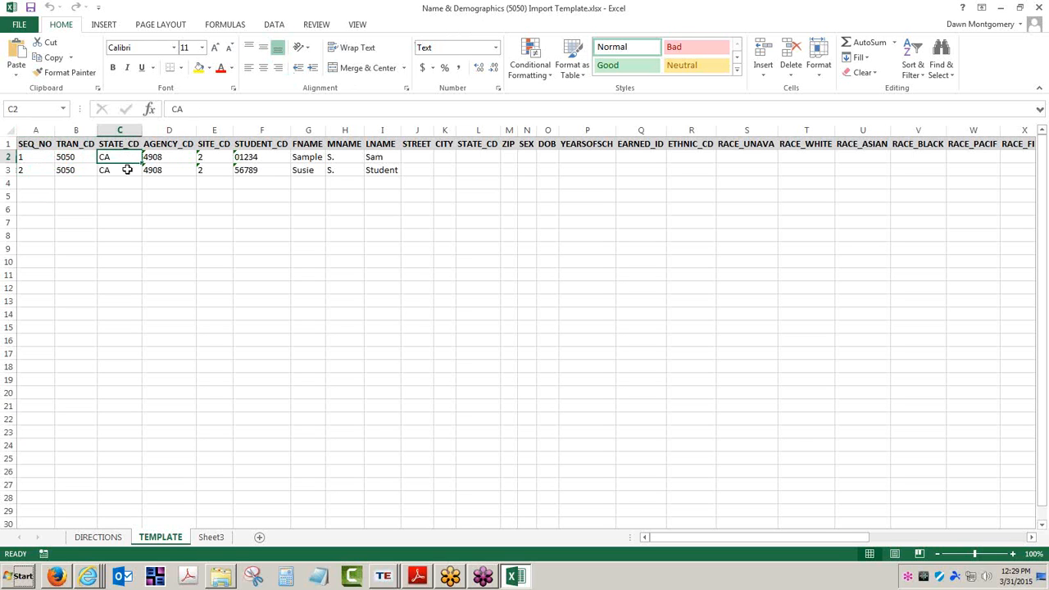
{"action": "left_click", "coordinate": [125, 169]}
{"action": "left_click_drag", "start_coordinate": [155, 157], "coordinate": [213, 170]}
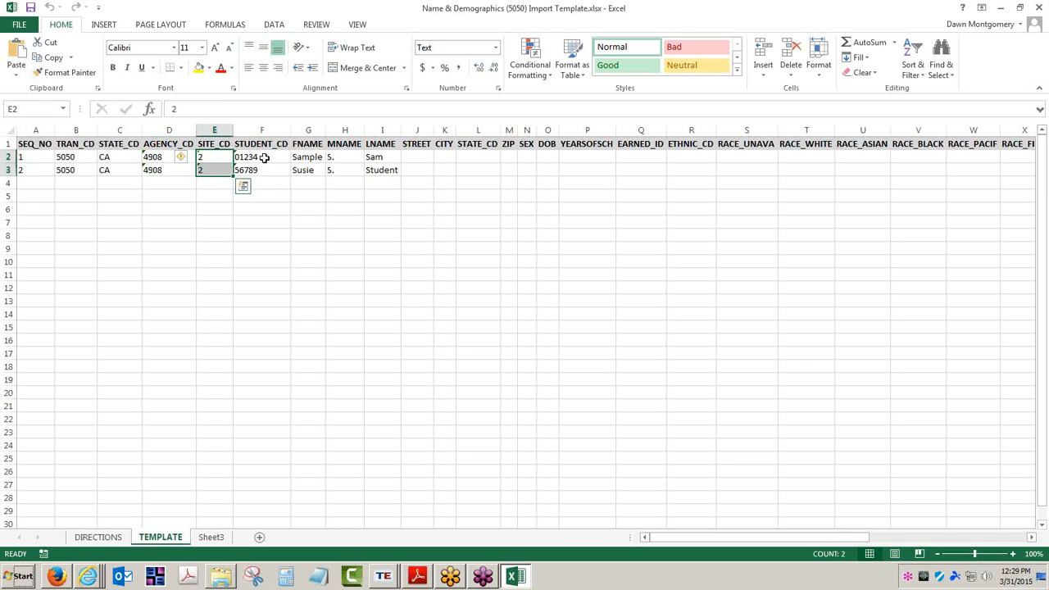
{"action": "left_click_drag", "start_coordinate": [264, 157], "coordinate": [375, 170]}
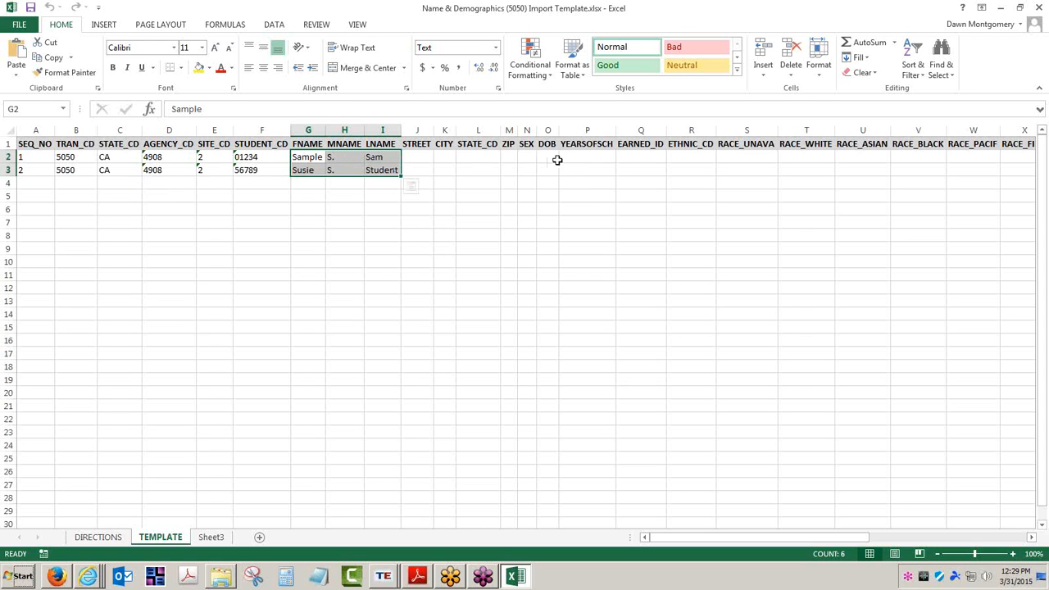
Step: Examine the template's SEX and DOB columns and the further demographic columns such as RACE_UNAVA
{"action": "left_click", "coordinate": [529, 169]}
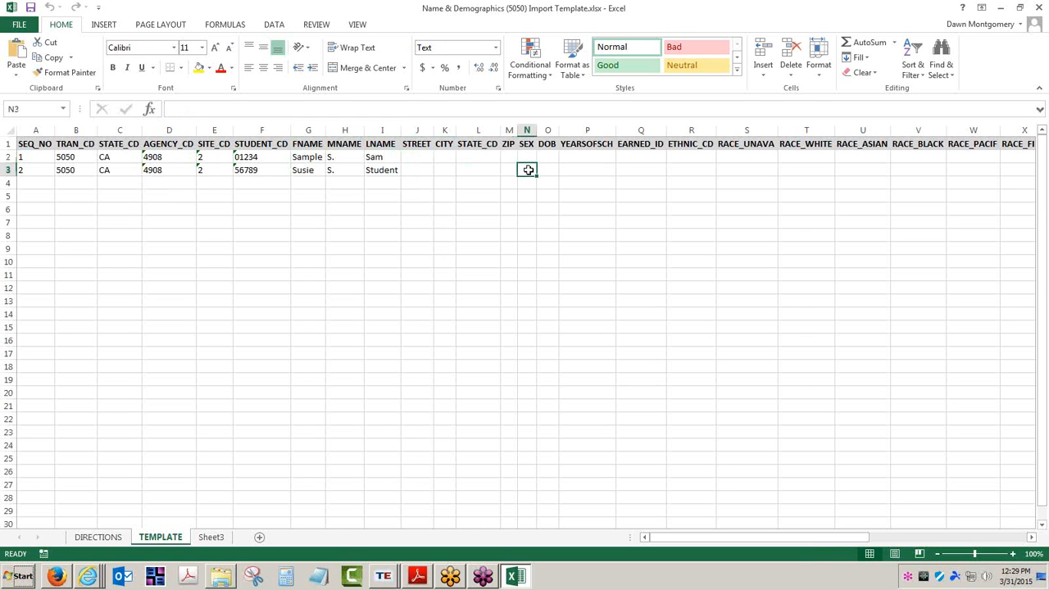
{"action": "left_click", "coordinate": [529, 159]}
{"action": "left_click", "coordinate": [546, 155]}
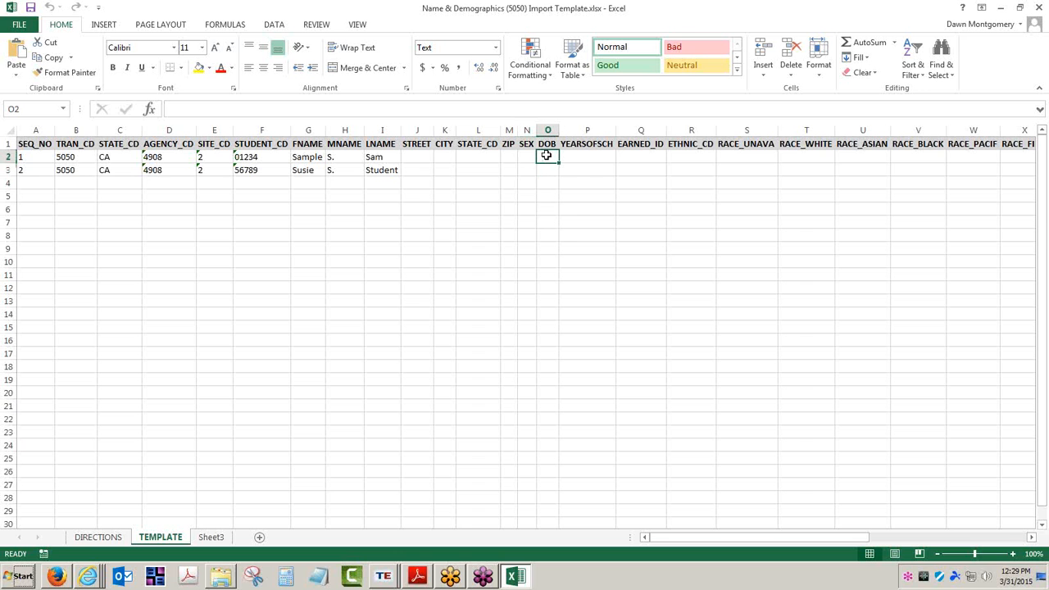
{"action": "left_click_drag", "start_coordinate": [547, 155], "coordinate": [546, 166]}
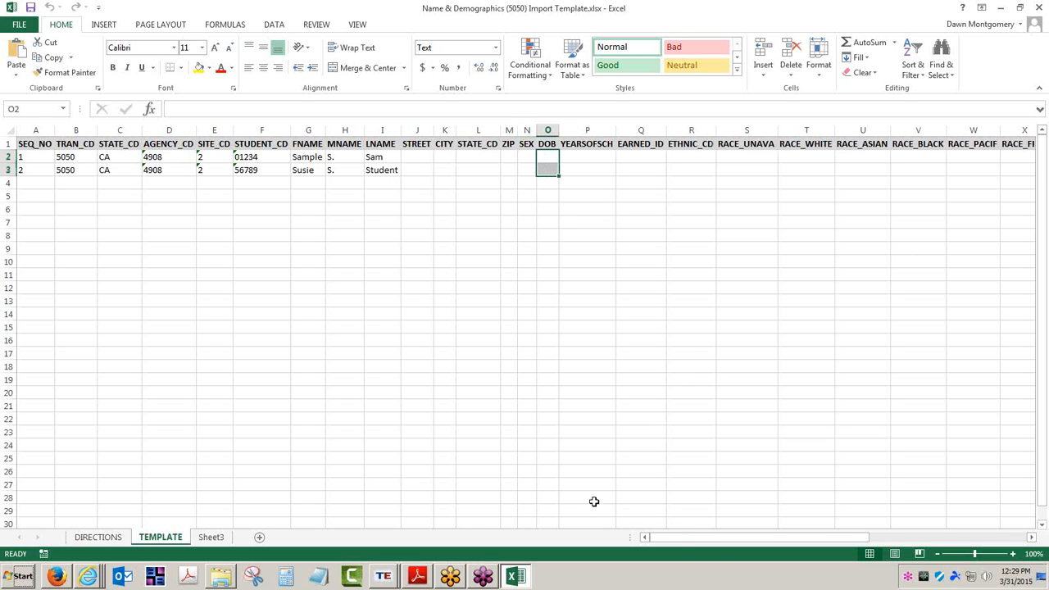
{"action": "left_click_drag", "start_coordinate": [681, 537], "coordinate": [631, 564]}
{"action": "left_click", "coordinate": [738, 156]}
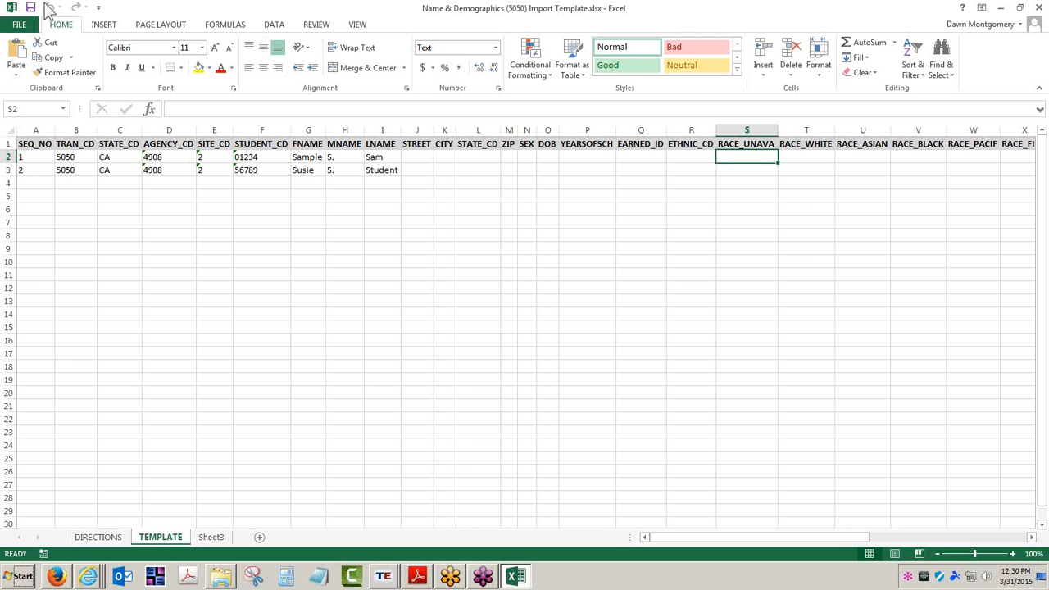
Step: Save the template to the Desktop as Name & Demographics (5050) Import Template.csv in CSV (Comma delimited) format, keeping that format
{"action": "left_click", "coordinate": [20, 25]}
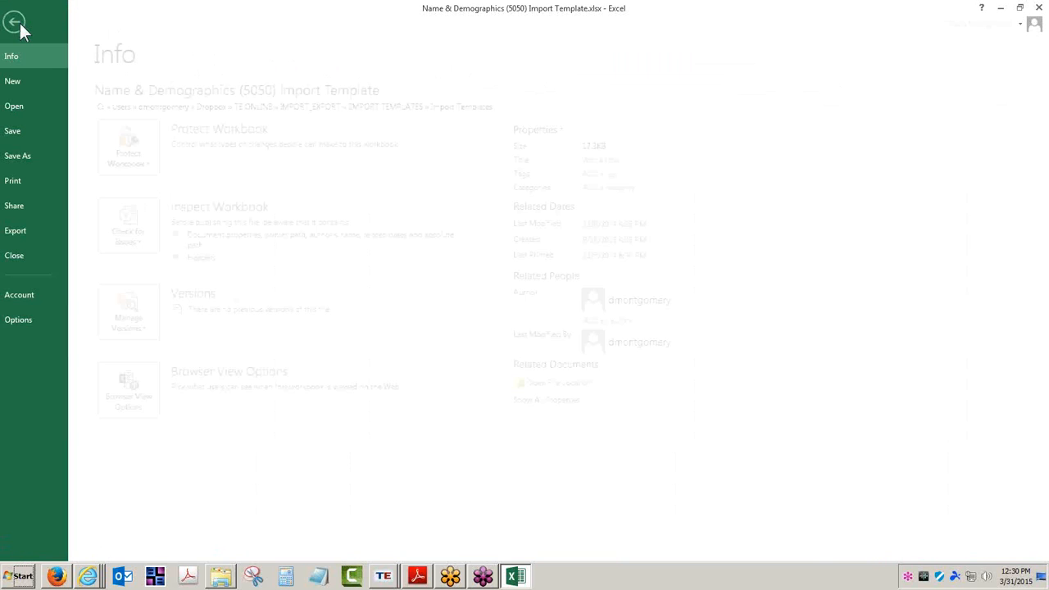
{"action": "left_click", "coordinate": [41, 156]}
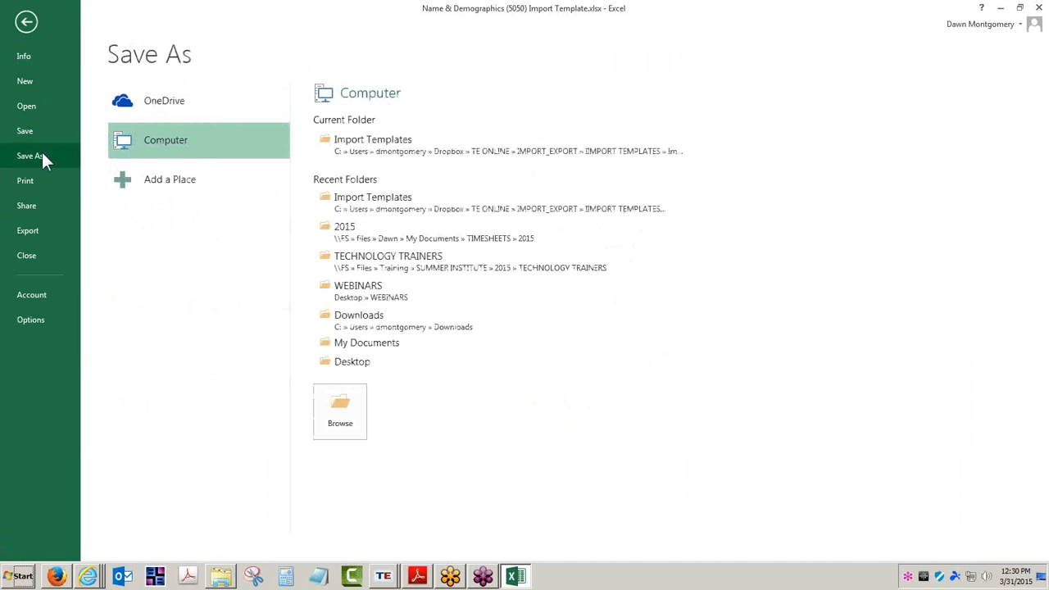
{"action": "left_click", "coordinate": [346, 363]}
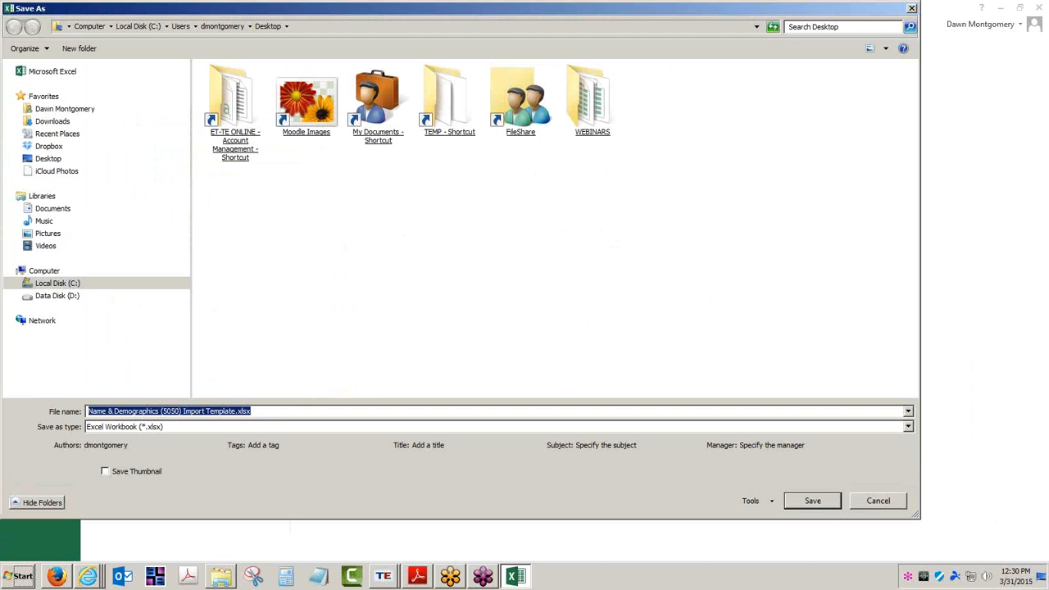
{"action": "left_click", "coordinate": [908, 426]}
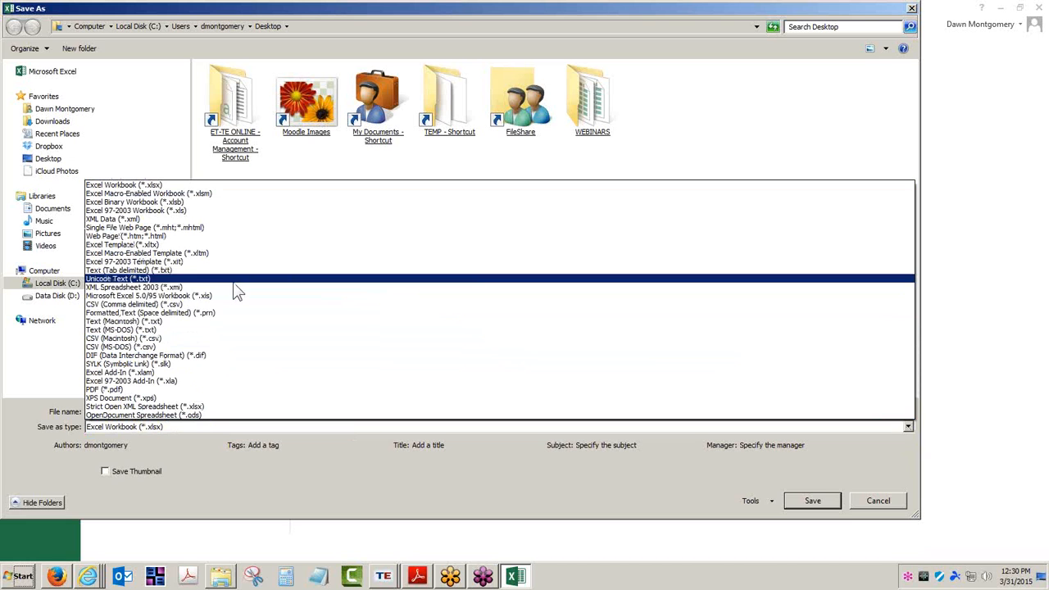
{"action": "left_click", "coordinate": [158, 304]}
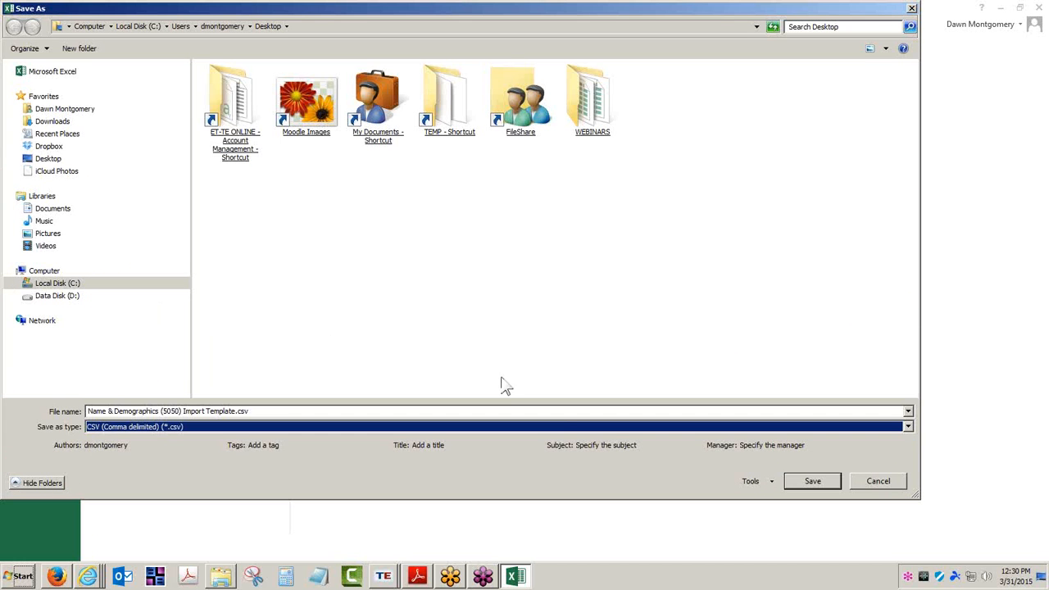
{"action": "left_click", "coordinate": [805, 478]}
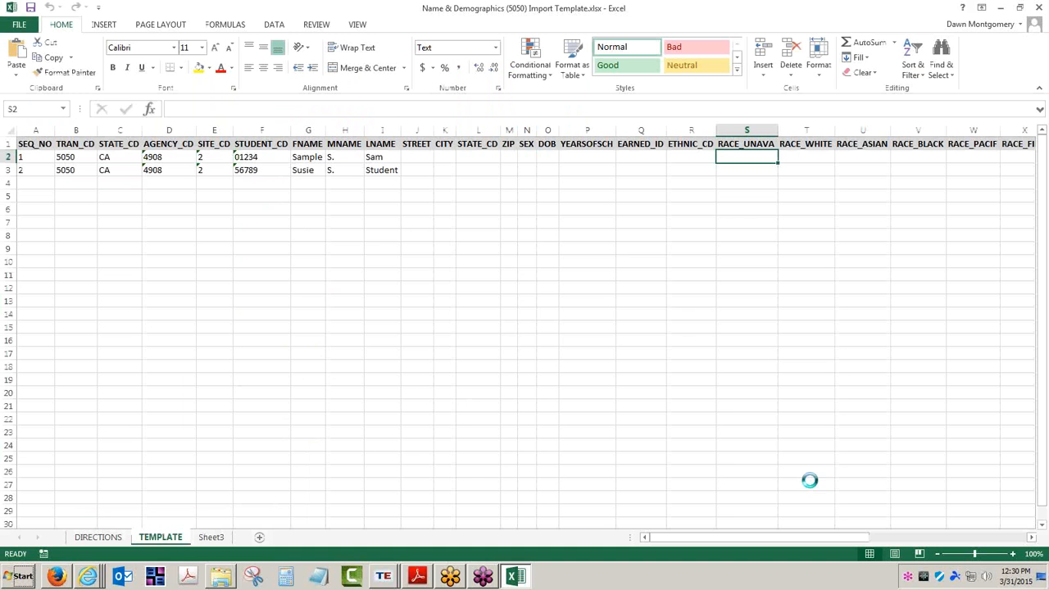
{"action": "left_click", "coordinate": [499, 315]}
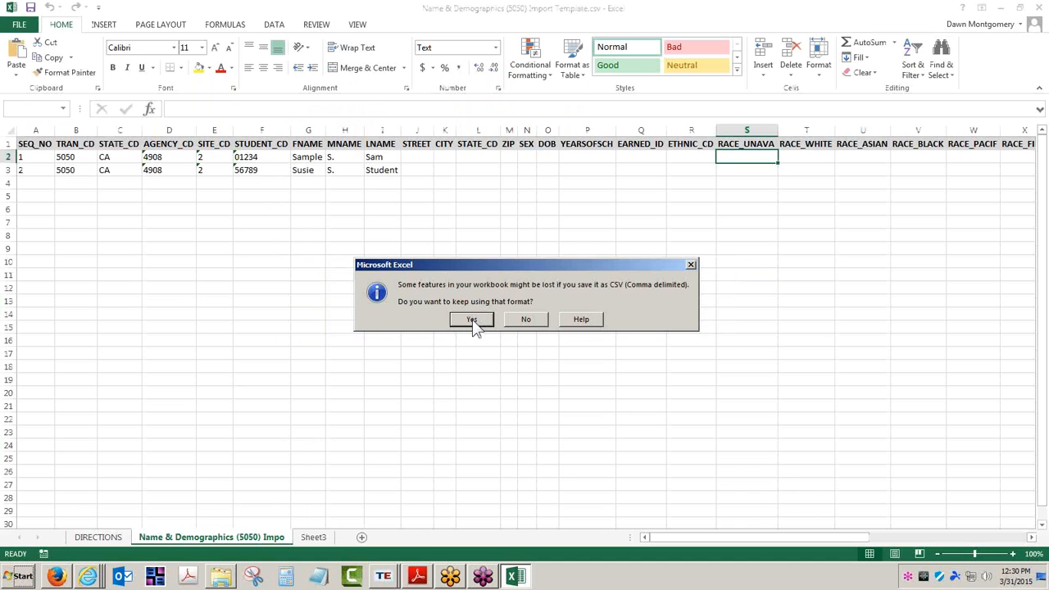
{"action": "left_click", "coordinate": [472, 320]}
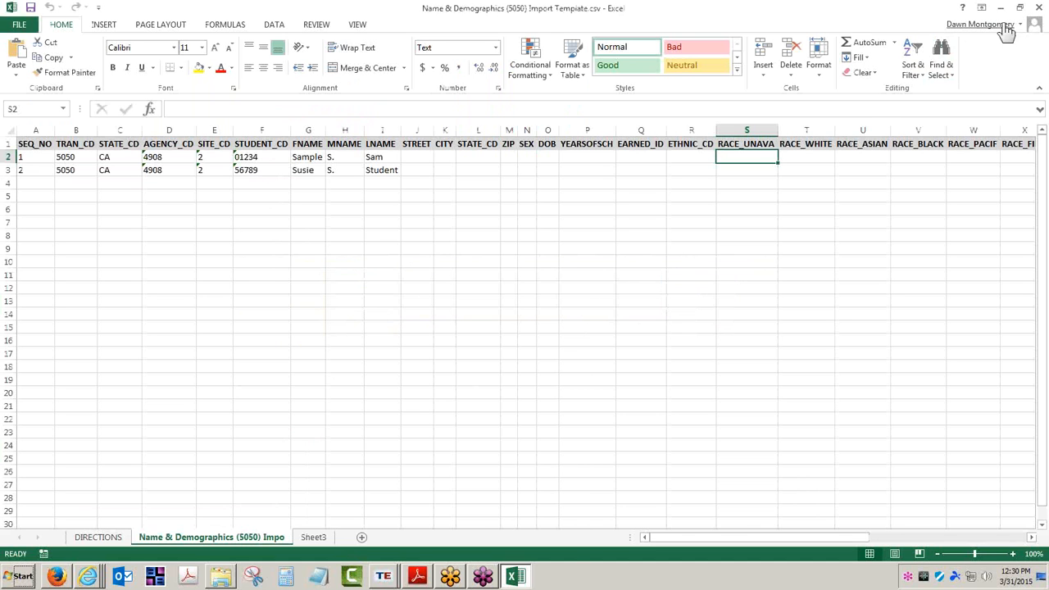
Step: Close the CSV workbook, saving its changes over the existing Desktop file and keeping the CSV format
{"action": "left_click", "coordinate": [1038, 10]}
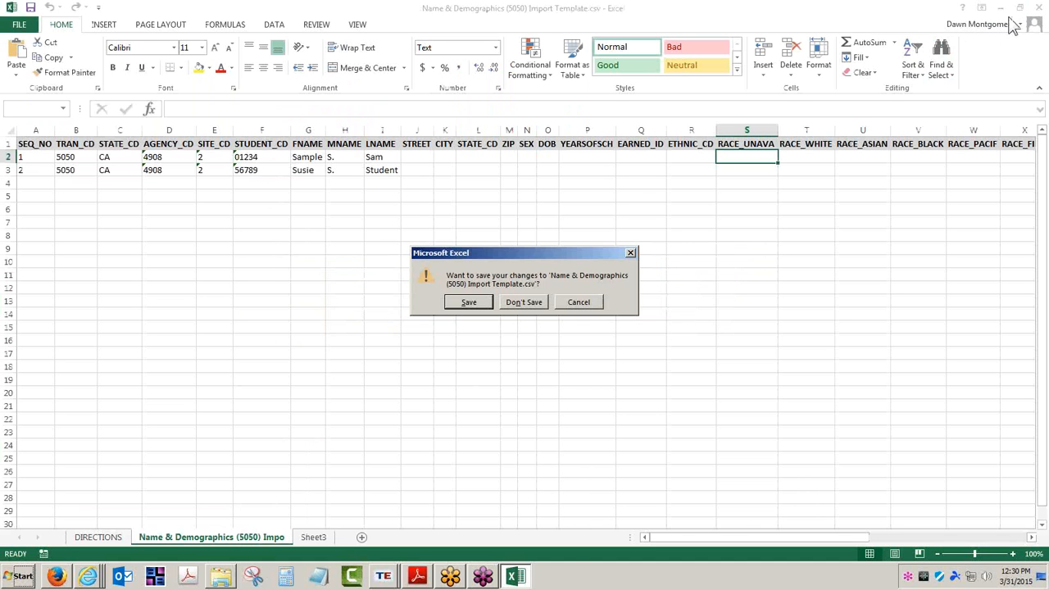
{"action": "left_click", "coordinate": [468, 303]}
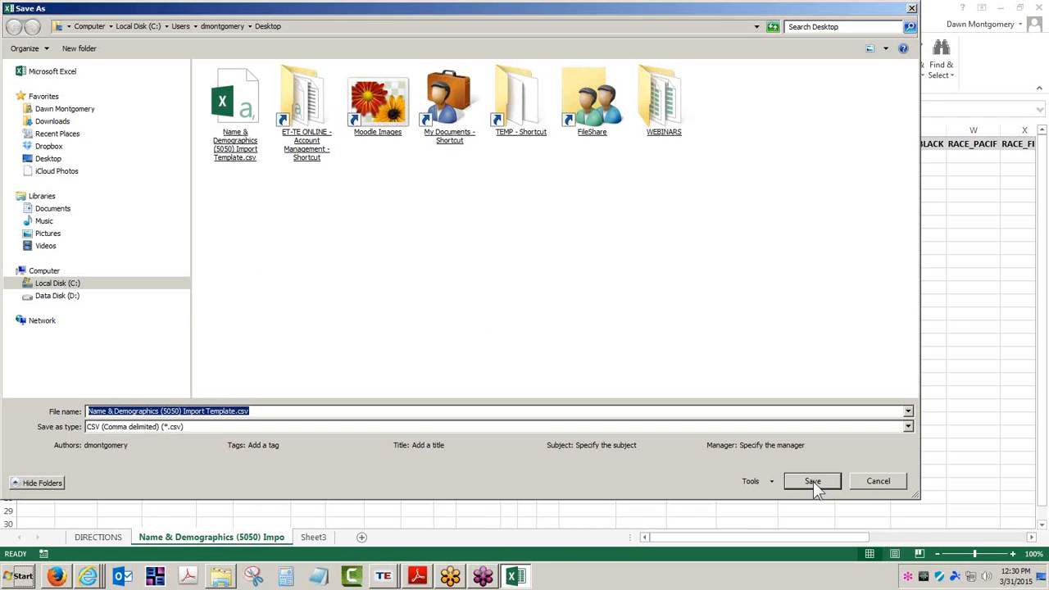
{"action": "left_click", "coordinate": [814, 481]}
{"action": "left_click", "coordinate": [574, 292]}
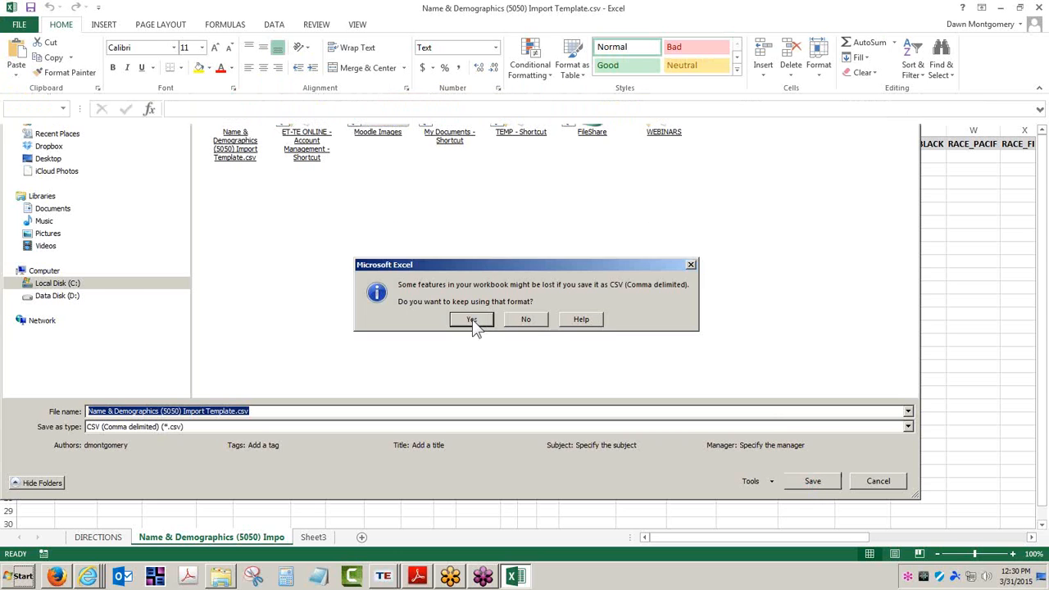
{"action": "left_click", "coordinate": [472, 320]}
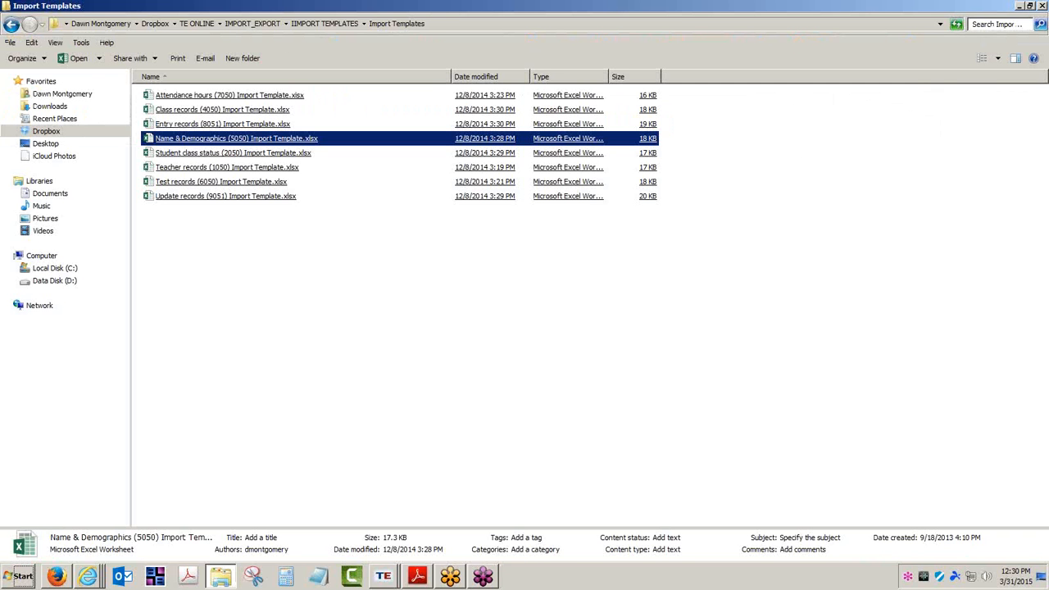
Step: Close the Import Templates folder window and exit the open import wizard in TOPSpro Enterprise
{"action": "left_click", "coordinate": [1042, 6]}
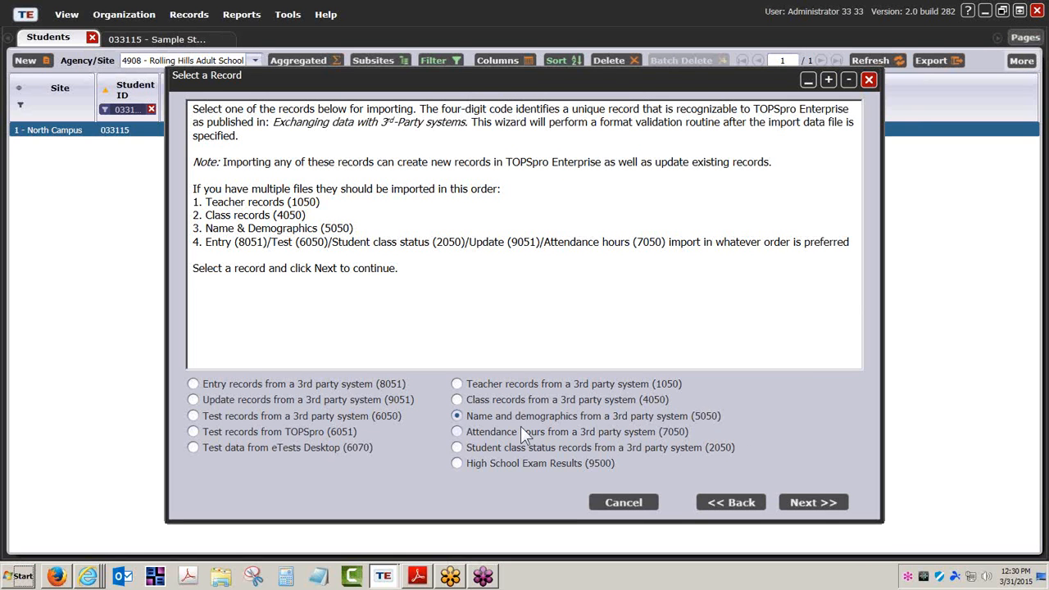
{"action": "left_click", "coordinate": [632, 505]}
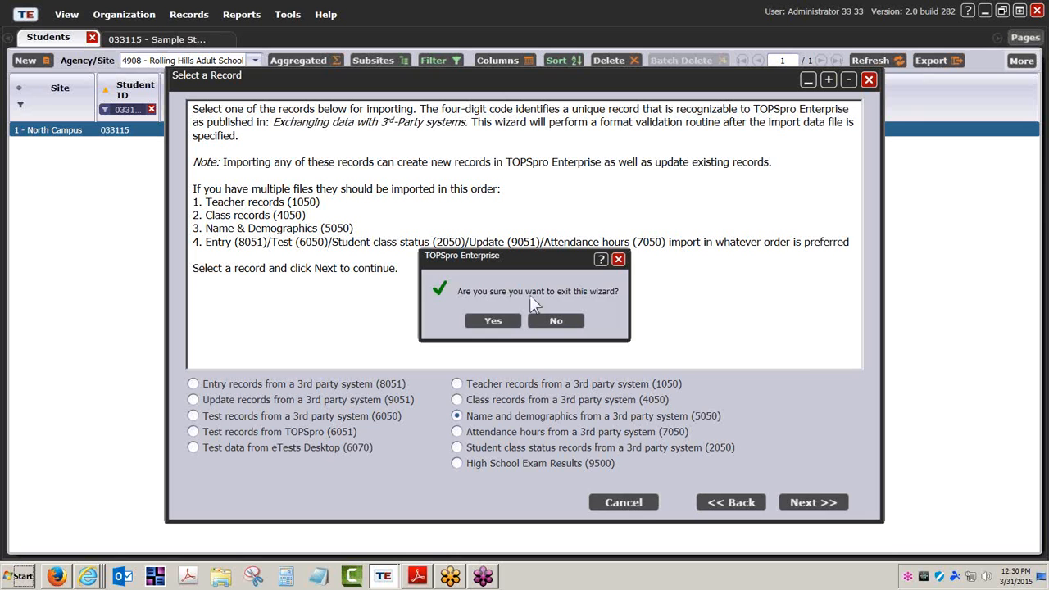
{"action": "left_click", "coordinate": [492, 321]}
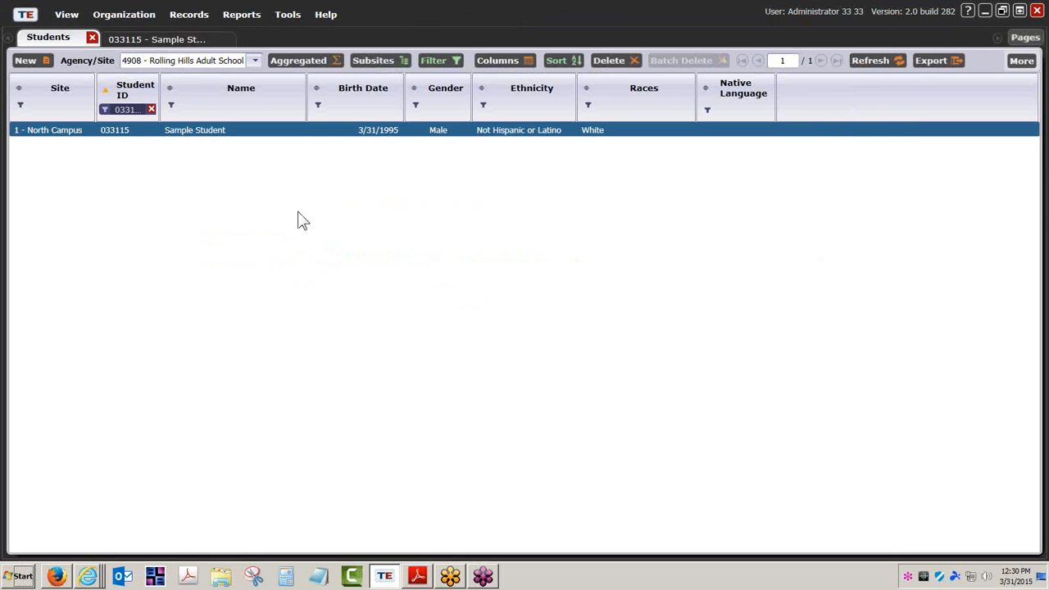
Step: Start a new 3rd Party Import Wizard session for Name and demographics (5050) and proceed to the import file selection
{"action": "left_click", "coordinate": [291, 17]}
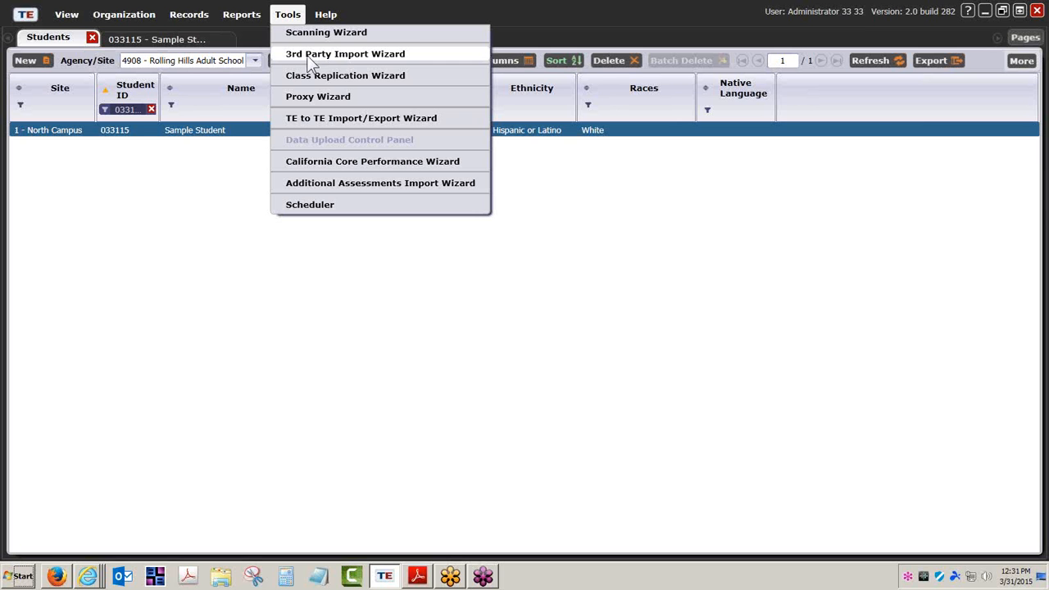
{"action": "left_click", "coordinate": [338, 54]}
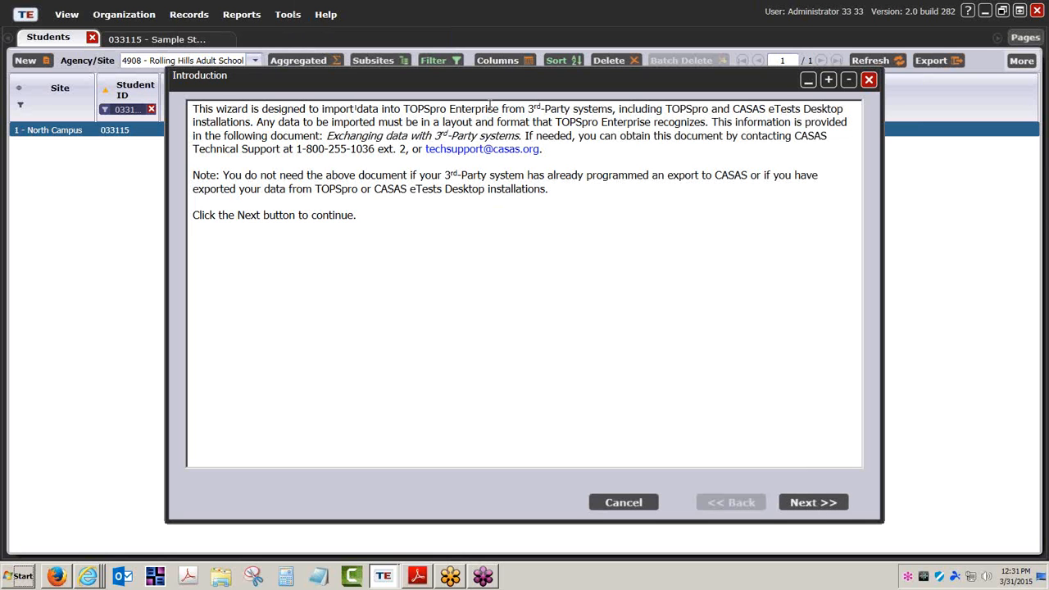
{"action": "left_click", "coordinate": [800, 503]}
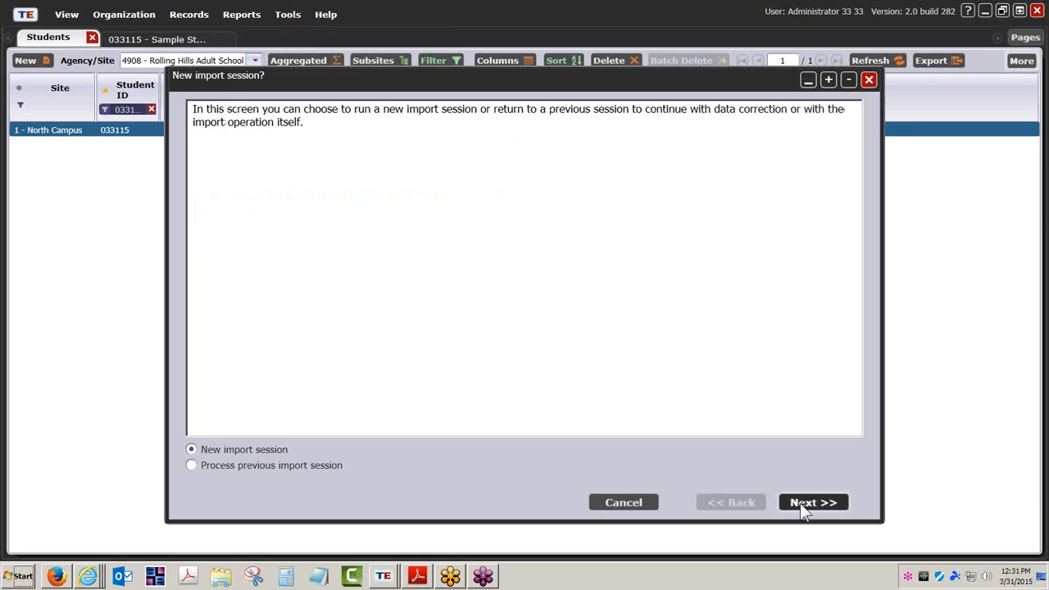
{"action": "left_click", "coordinate": [810, 505]}
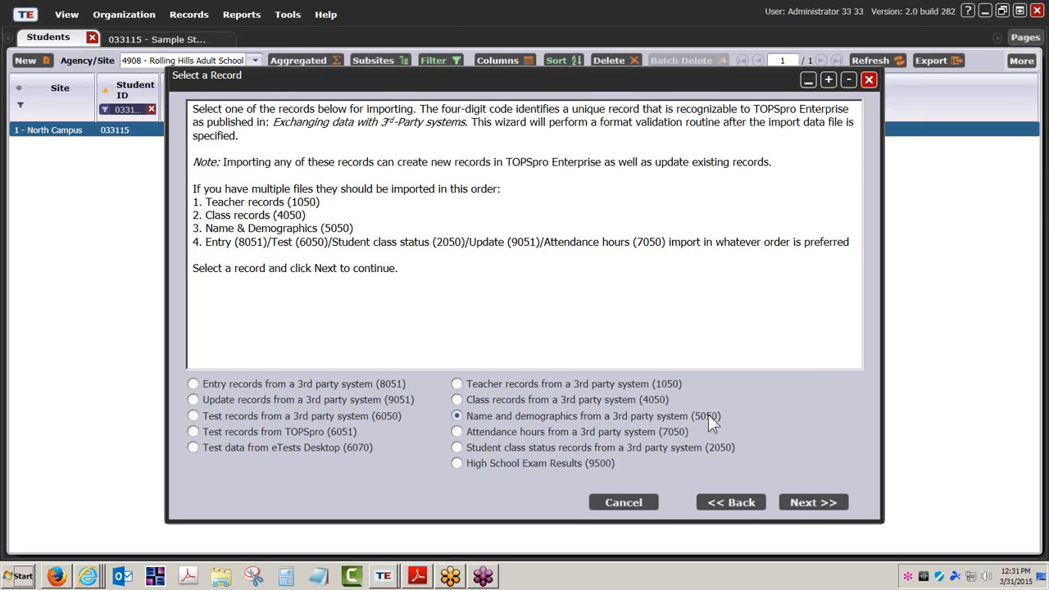
{"action": "left_click", "coordinate": [810, 503]}
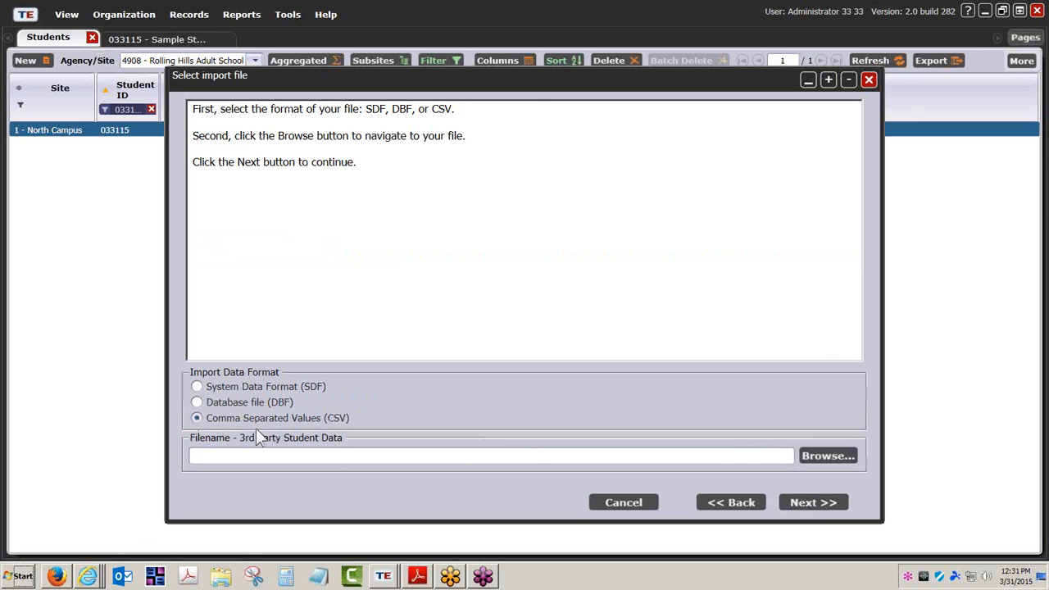
Step: Choose Name & Demographics (5050) Import Template.csv from the Desktop as the CSV import file
{"action": "left_click", "coordinate": [816, 456]}
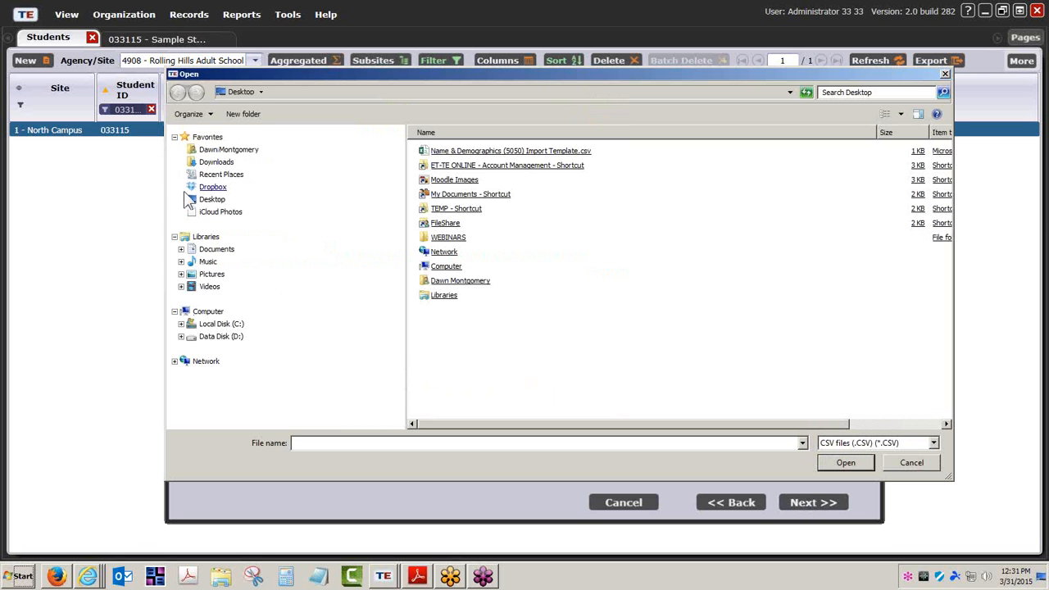
{"action": "left_click", "coordinate": [222, 203]}
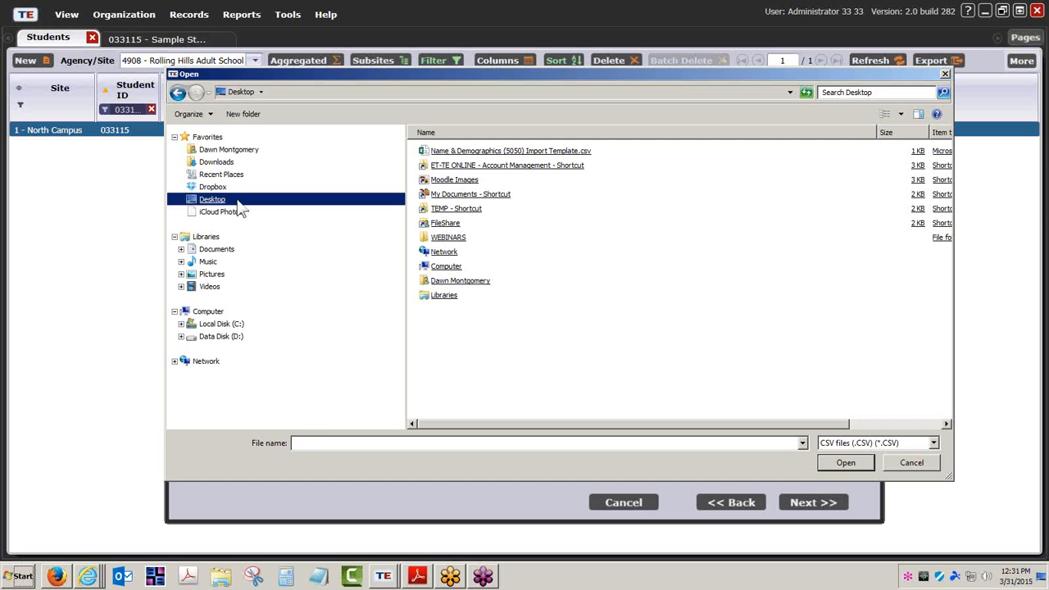
{"action": "left_click", "coordinate": [500, 154]}
{"action": "double_click", "coordinate": [500, 154]}
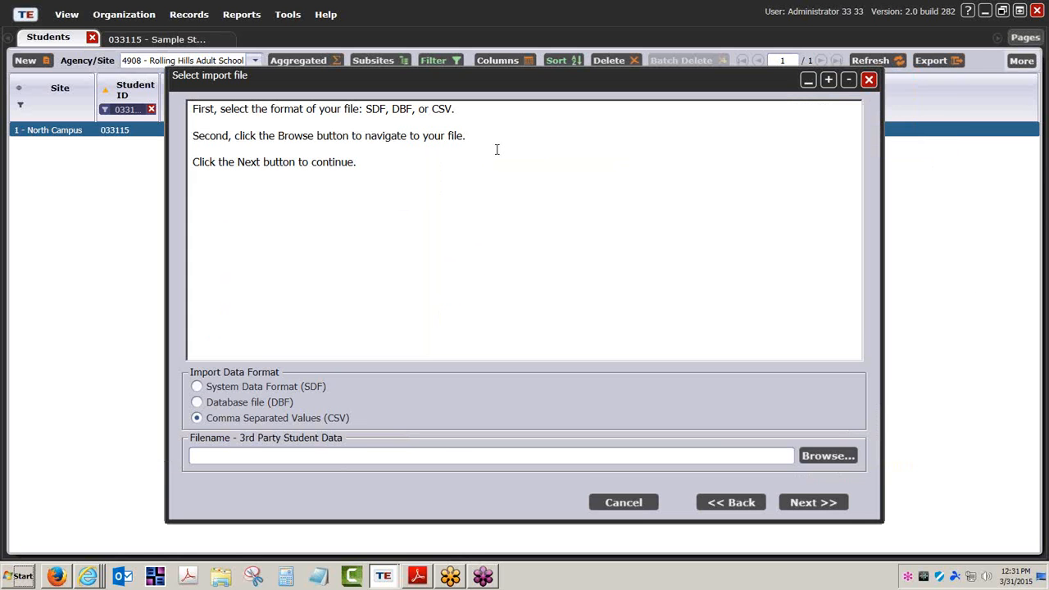
Step: Have the import wizard process the selected CSV file and proceed to the record editing stage
{"action": "left_click", "coordinate": [822, 503]}
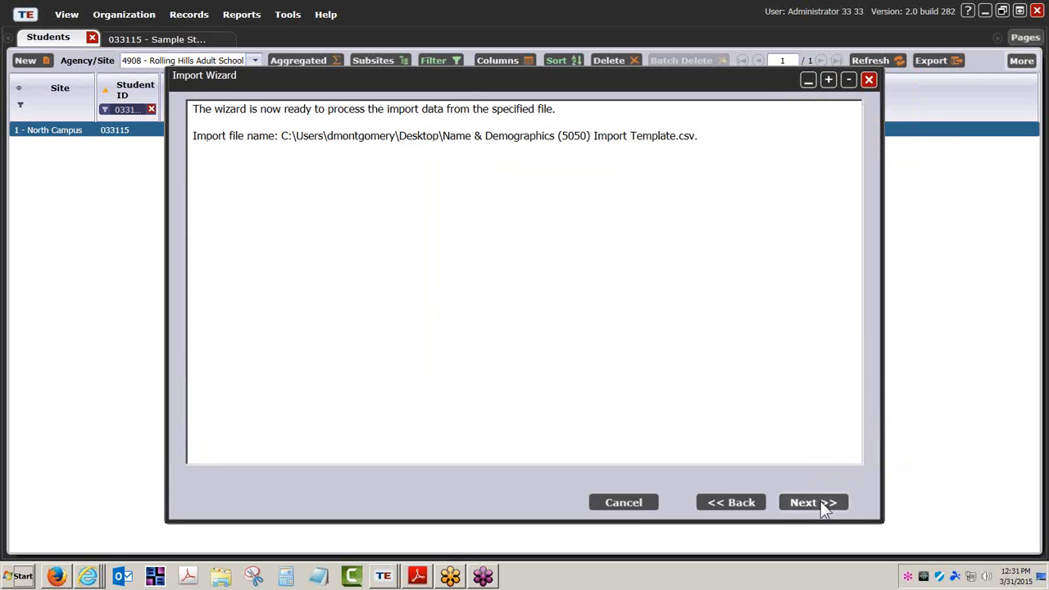
{"action": "left_click", "coordinate": [810, 501]}
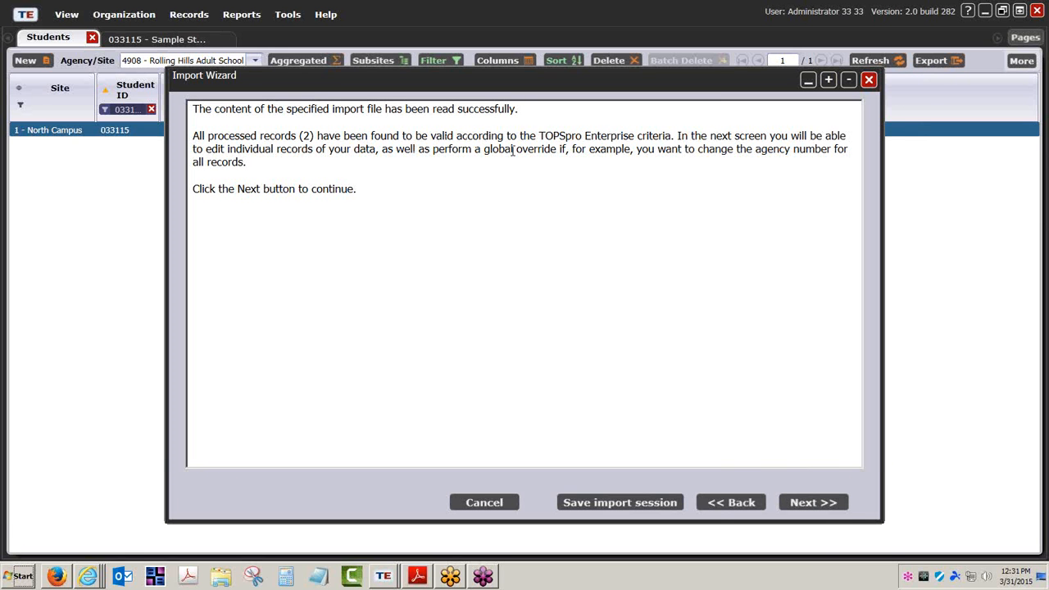
{"action": "left_click", "coordinate": [825, 502]}
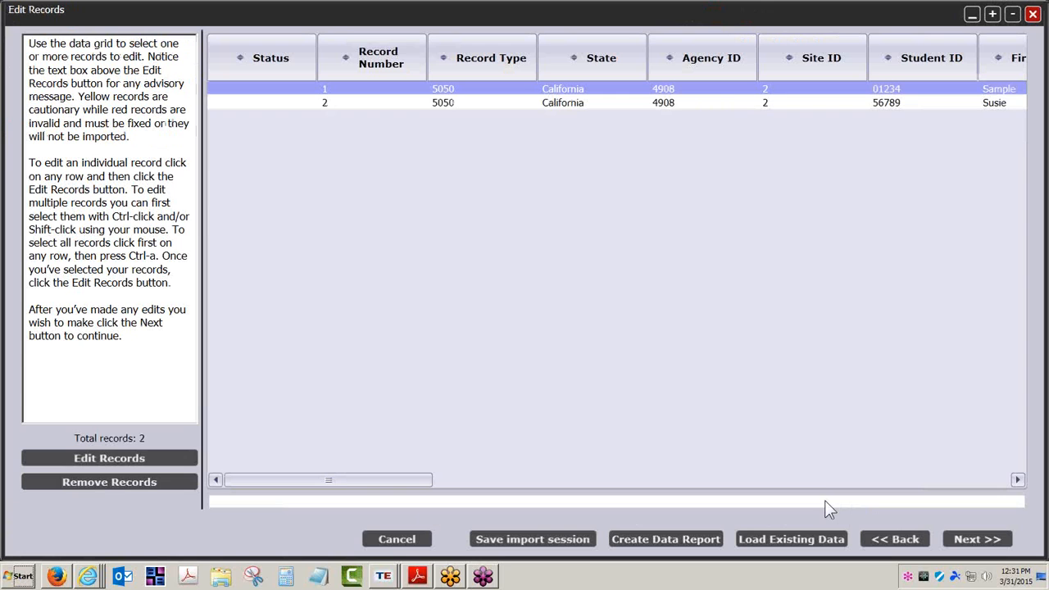
Step: Examine both import records across the grid's columns, from record type and site ID to address and education fields
{"action": "left_click", "coordinate": [505, 109], "text": "shift"}
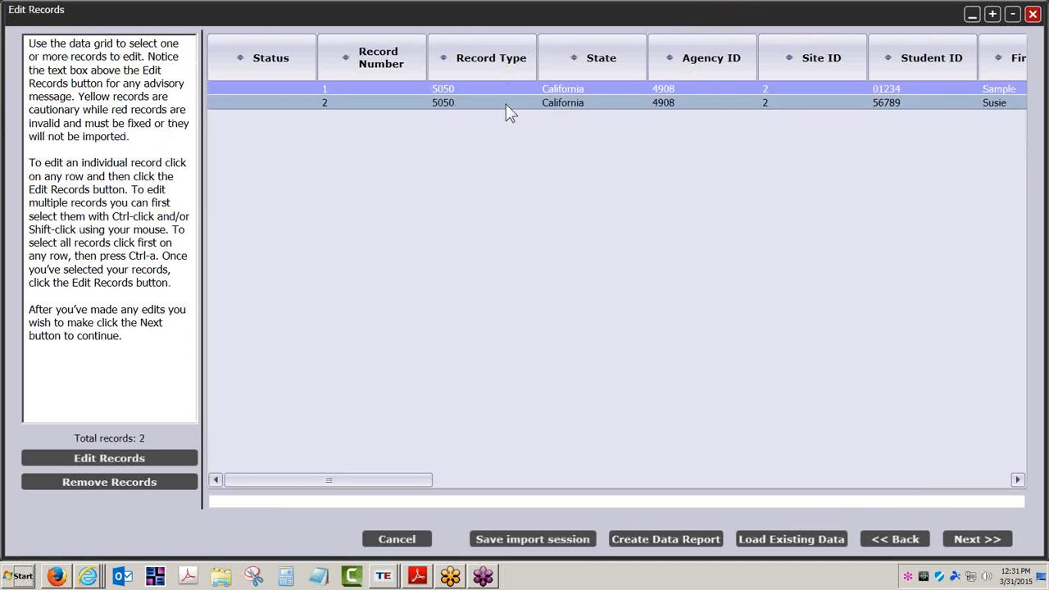
{"action": "left_click", "coordinate": [506, 104]}
{"action": "left_click", "coordinate": [504, 87]}
{"action": "left_click", "coordinate": [503, 102]}
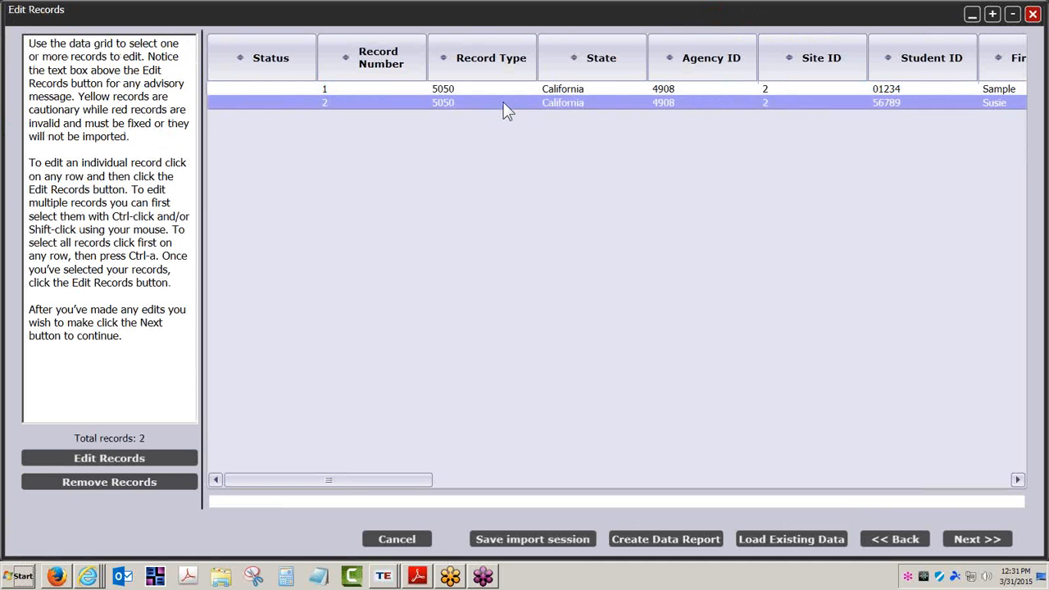
{"action": "left_click", "coordinate": [472, 89]}
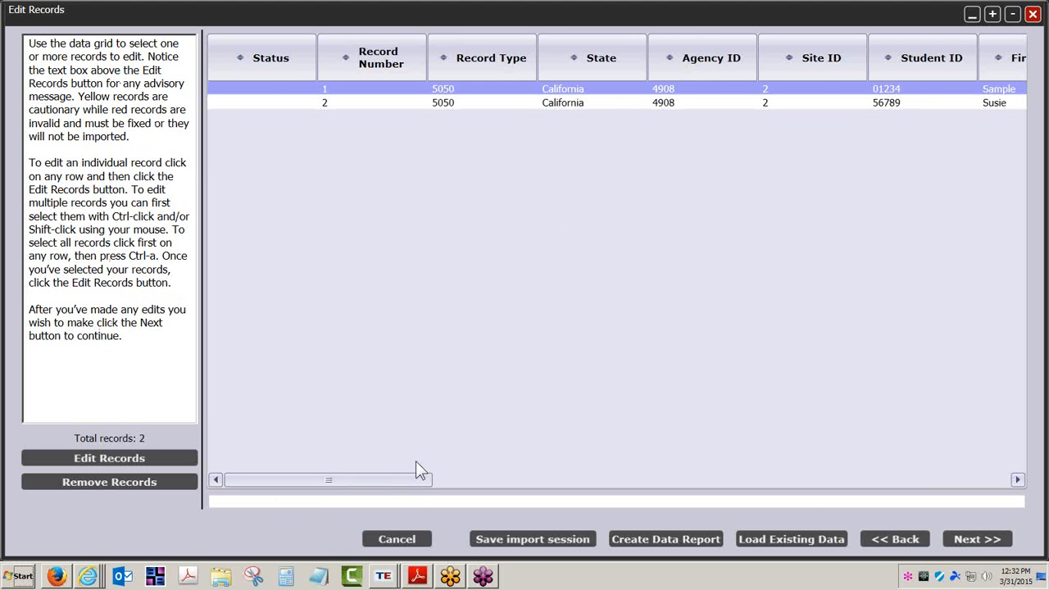
{"action": "left_click_drag", "start_coordinate": [412, 481], "coordinate": [515, 481]}
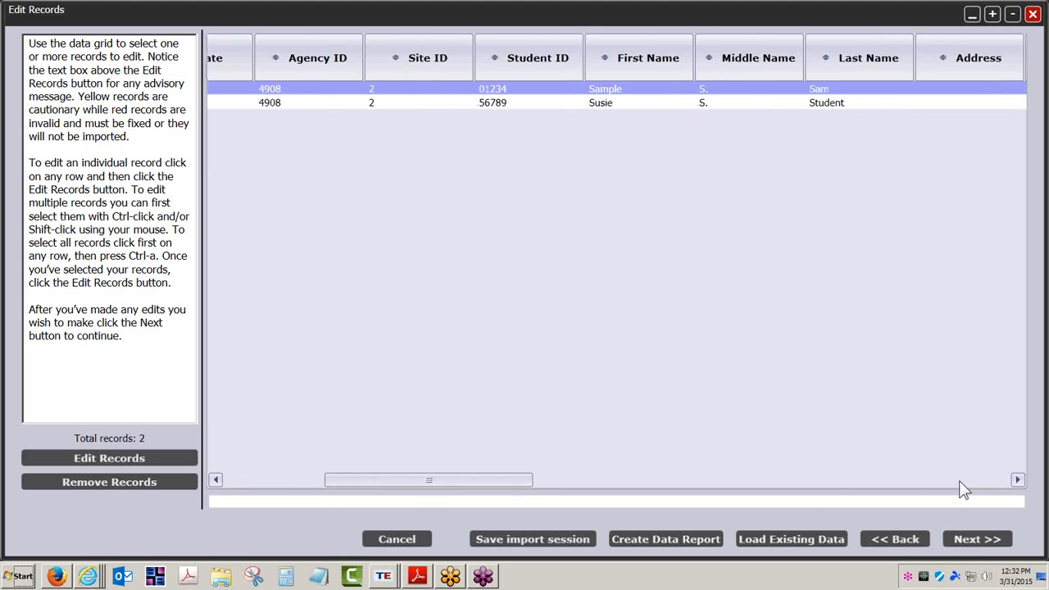
{"action": "left_click", "coordinate": [1018, 480]}
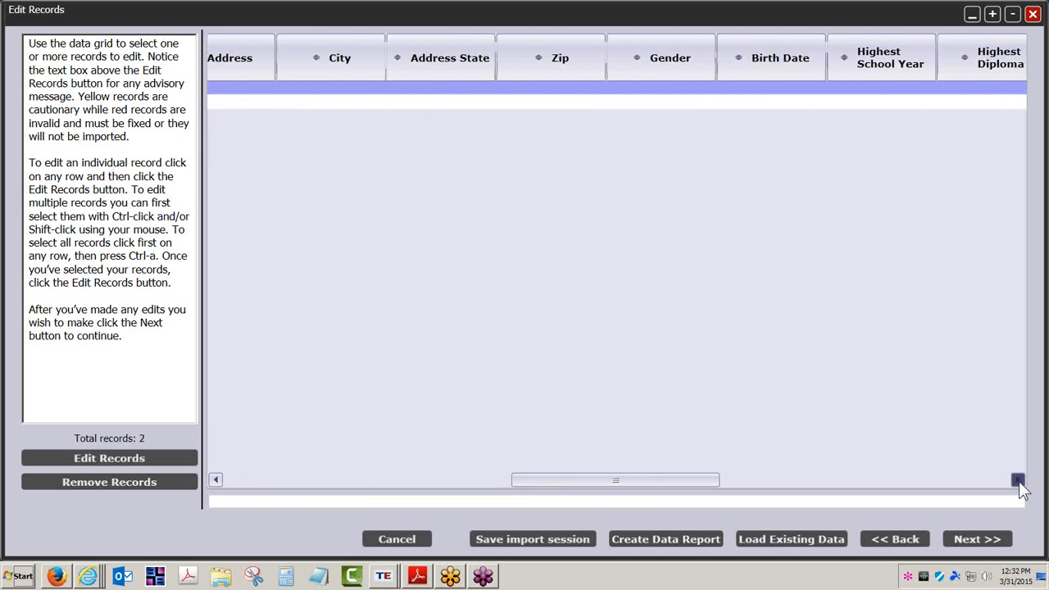
{"action": "left_click_drag", "start_coordinate": [714, 486], "coordinate": [443, 488]}
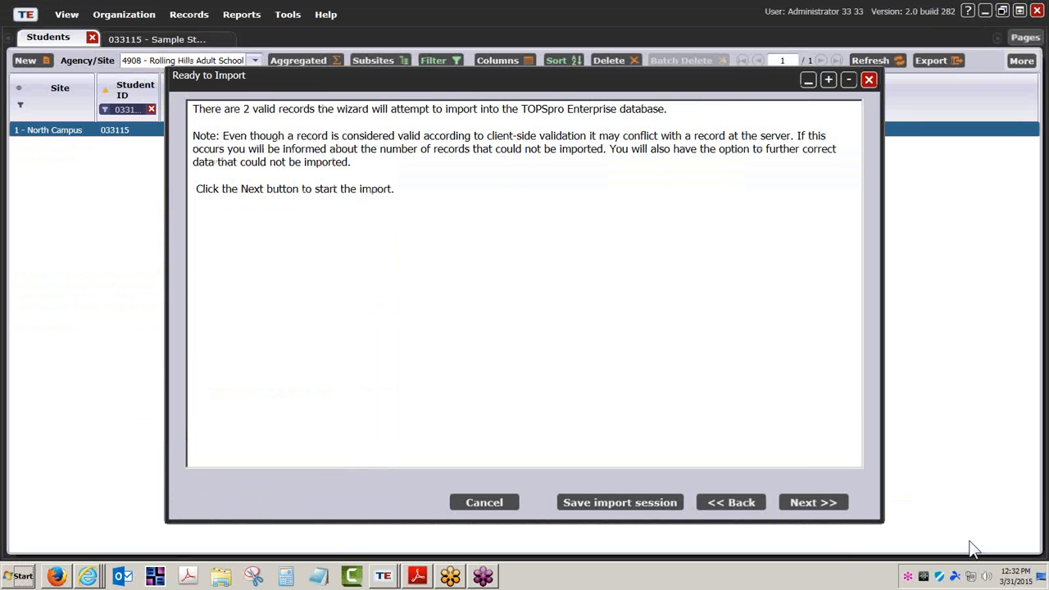
Step: Import the reviewed records, finish the wizard and clear the Student ID filter from the Students list
{"action": "left_click", "coordinate": [806, 503]}
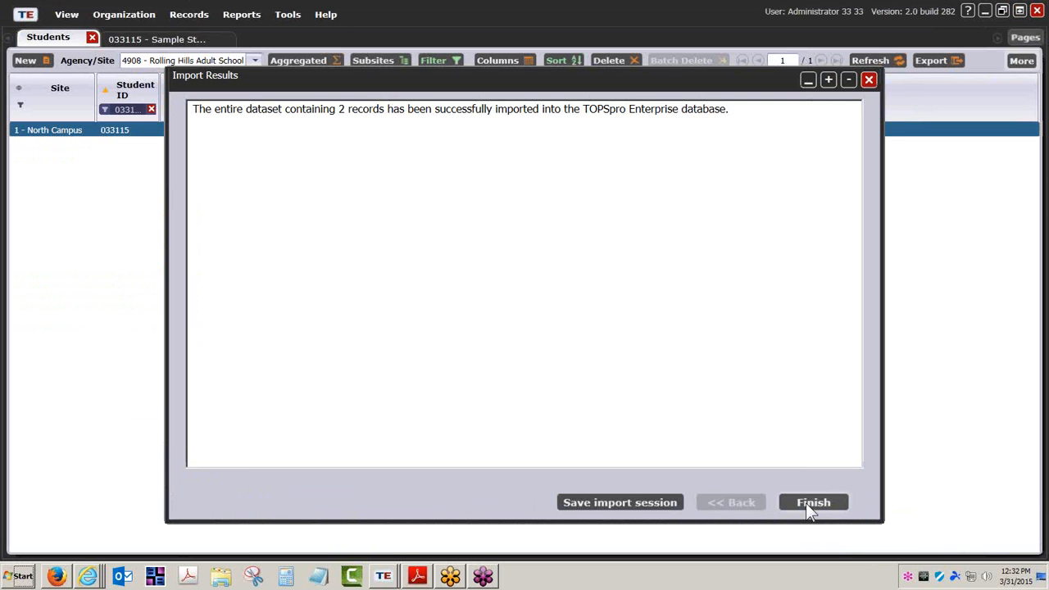
{"action": "left_click", "coordinate": [809, 503]}
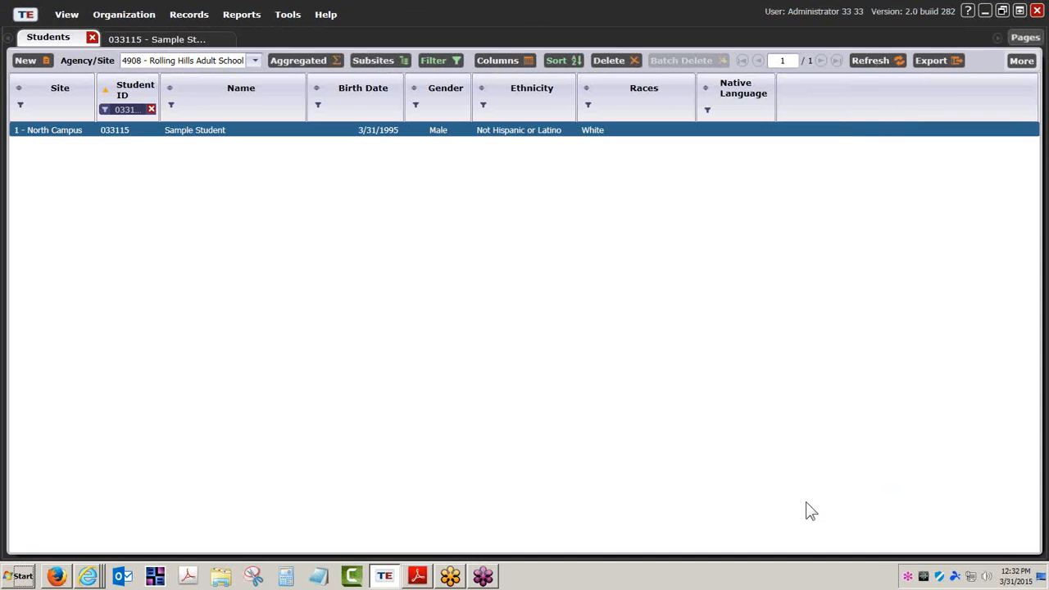
{"action": "left_click", "coordinate": [152, 109]}
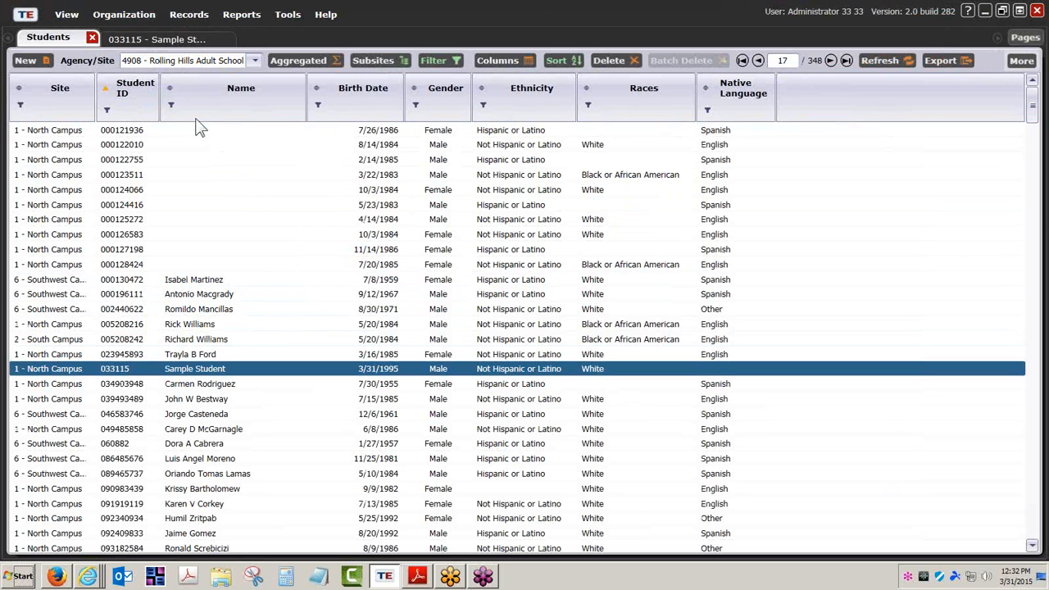
{"action": "left_click", "coordinate": [170, 104]}
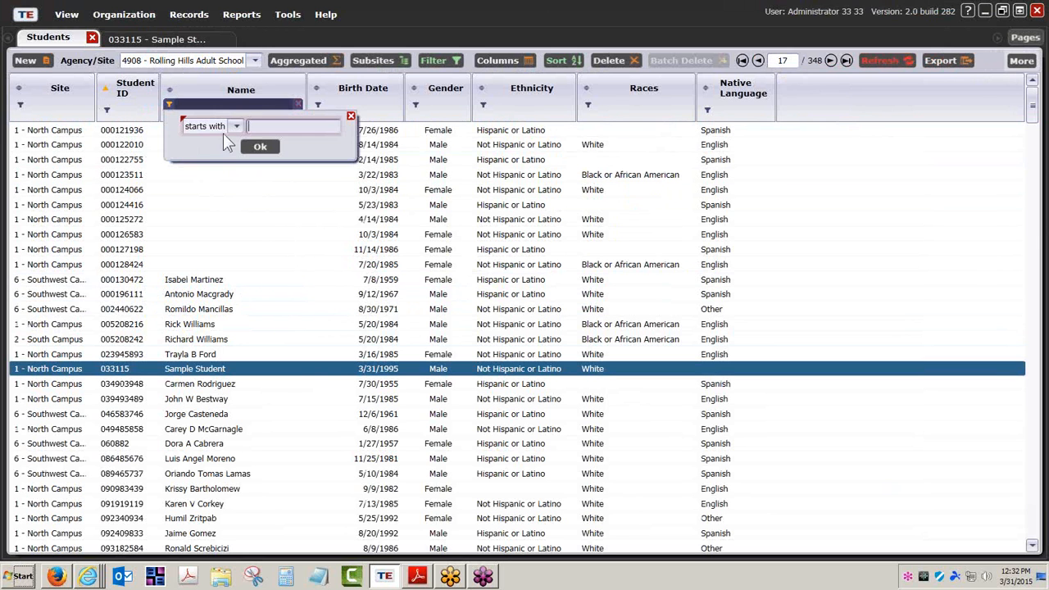
{"action": "left_click", "coordinate": [237, 125]}
{"action": "left_click", "coordinate": [215, 188]}
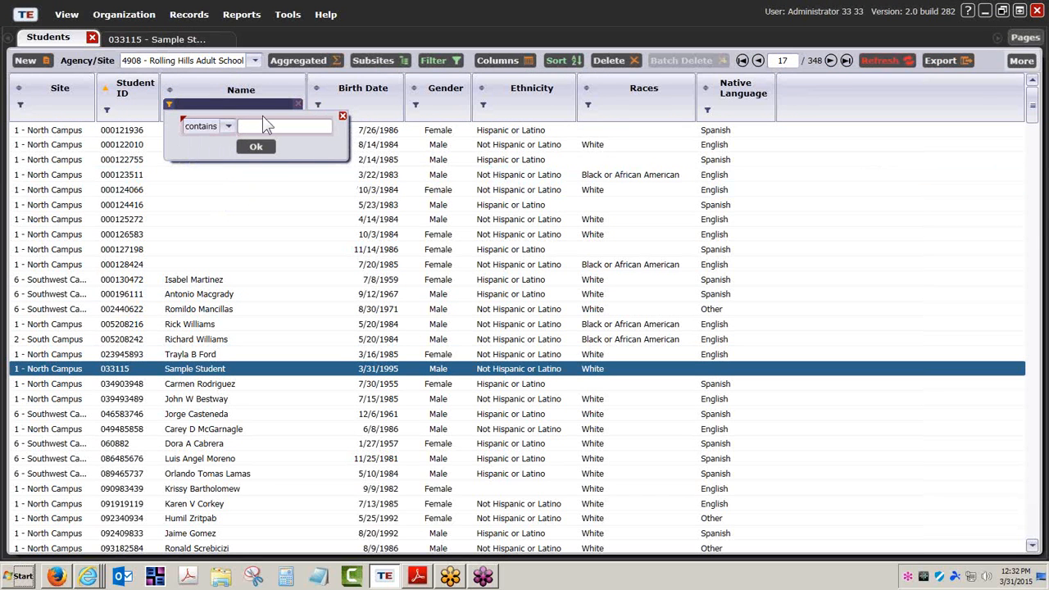
{"action": "left_click", "coordinate": [343, 116]}
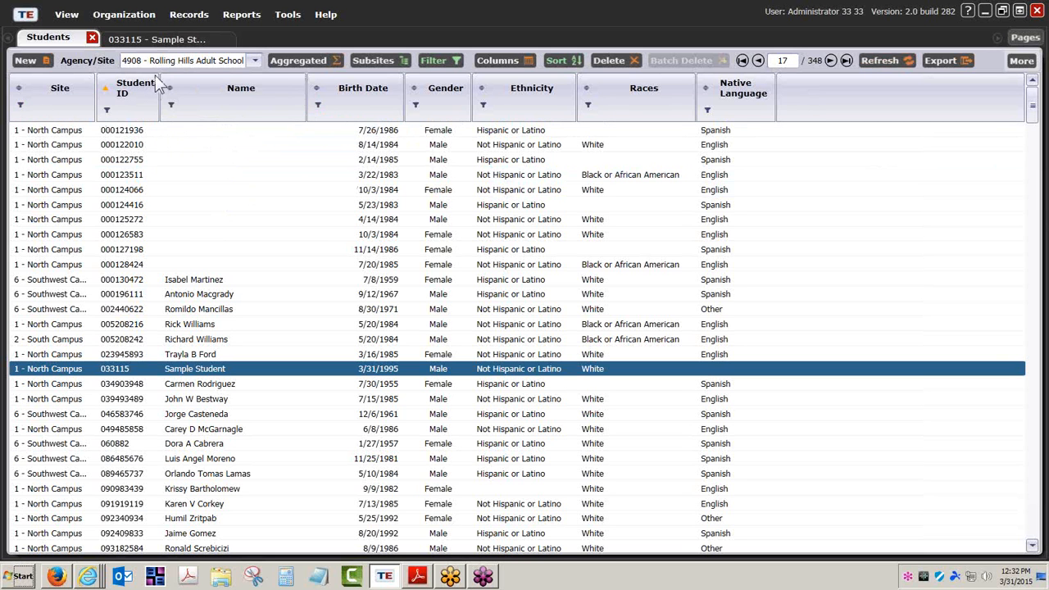
Step: Filter the Students list to site 4908 / 2 - South Campus and sort it by name in ascending order
{"action": "left_click", "coordinate": [25, 104]}
{"action": "left_click", "coordinate": [19, 105]}
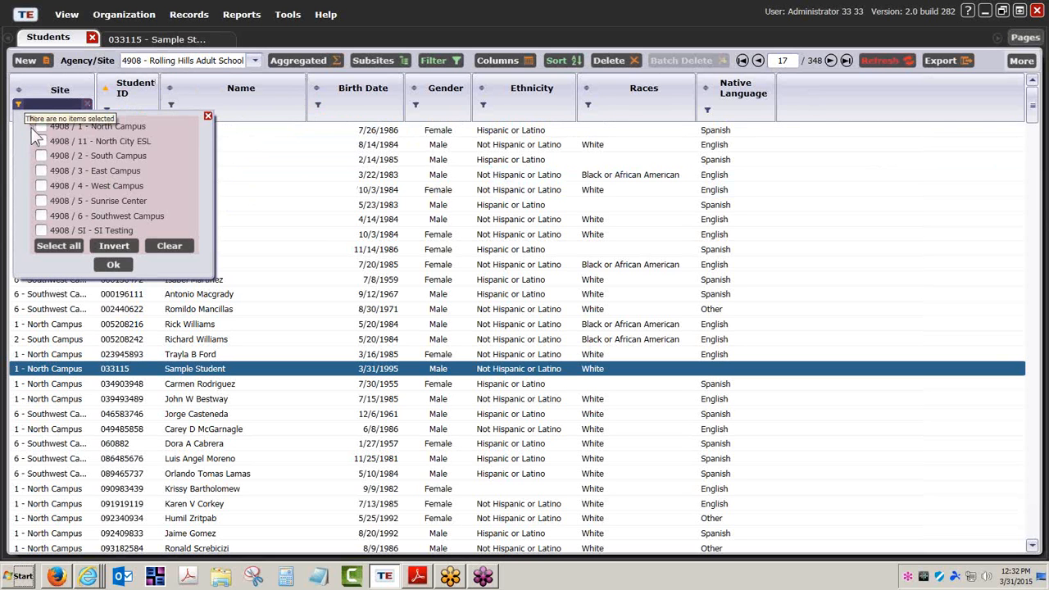
{"action": "left_click", "coordinate": [41, 156]}
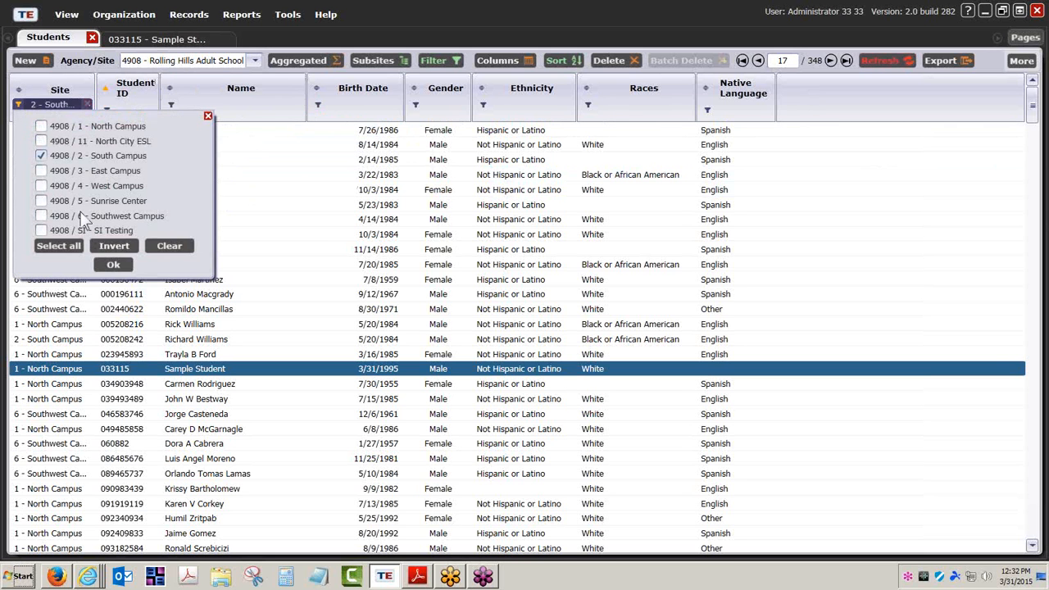
{"action": "left_click", "coordinate": [123, 265]}
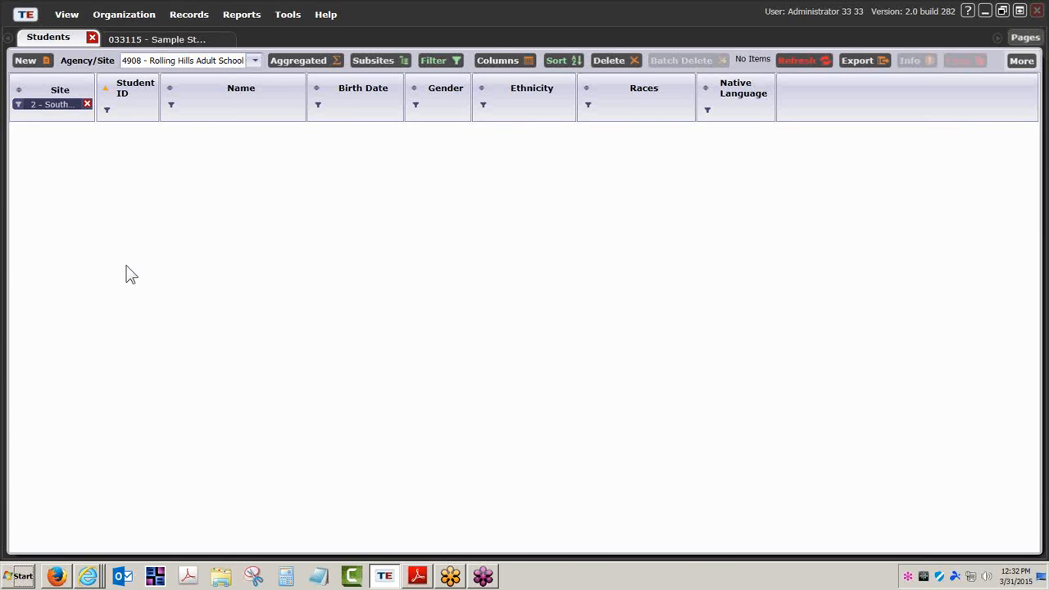
{"action": "left_click", "coordinate": [518, 309]}
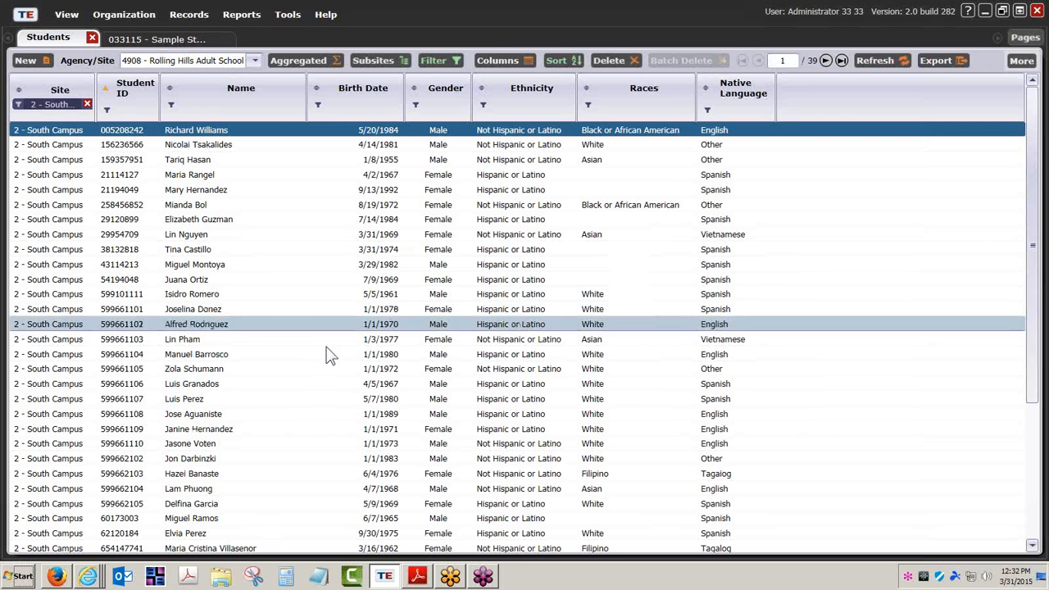
{"action": "left_click", "coordinate": [170, 88]}
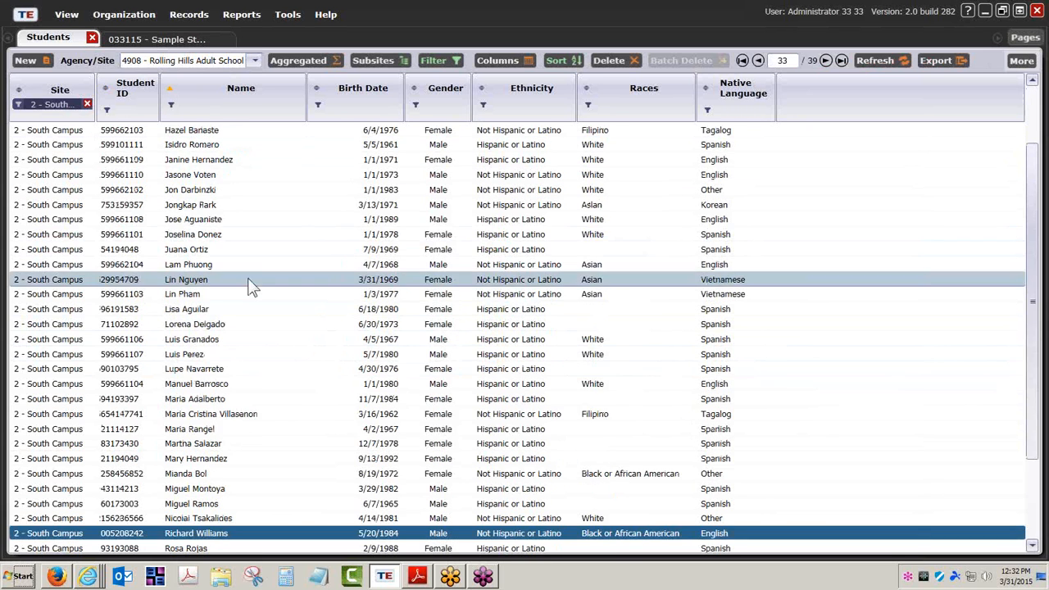
{"action": "scroll", "coordinate": [249, 285], "scroll_direction": "down", "scroll_amount": 3}
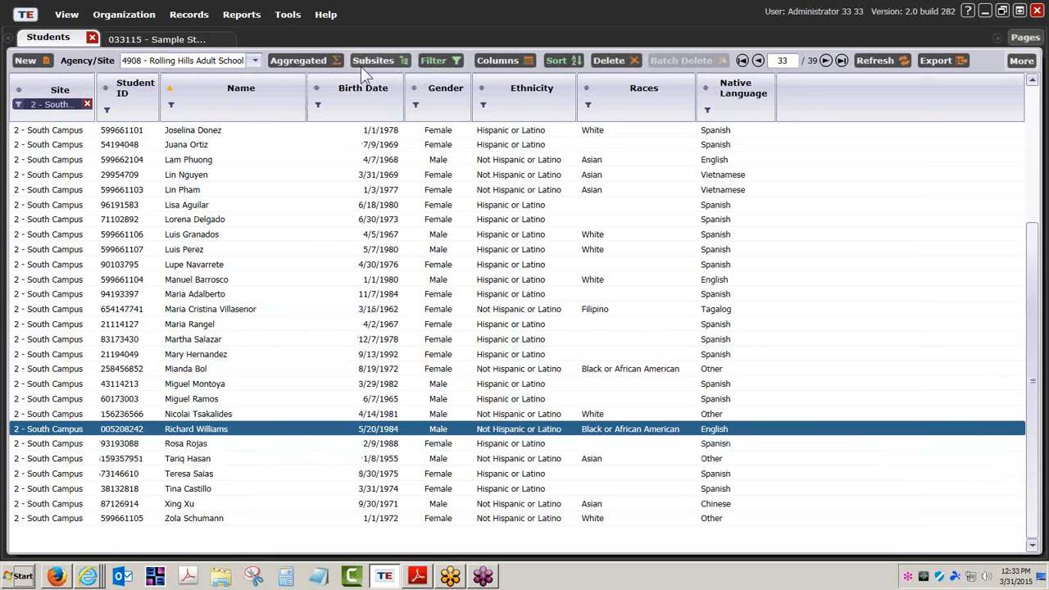
Step: Remove the current program year condition from the Students list filter and refresh the list
{"action": "left_click", "coordinate": [436, 61]}
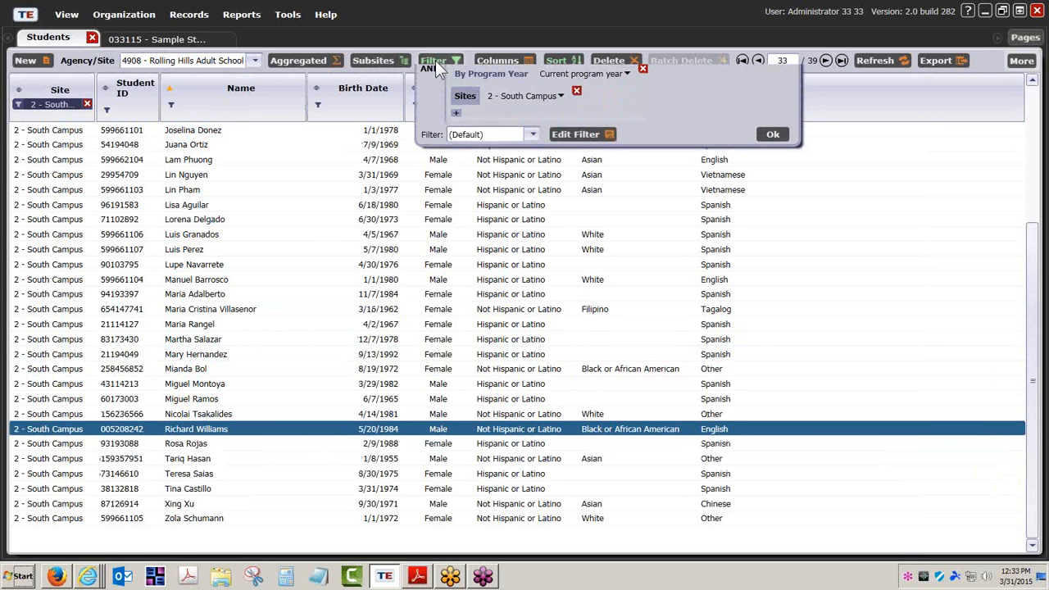
{"action": "left_click", "coordinate": [644, 78]}
{"action": "left_click", "coordinate": [780, 123]}
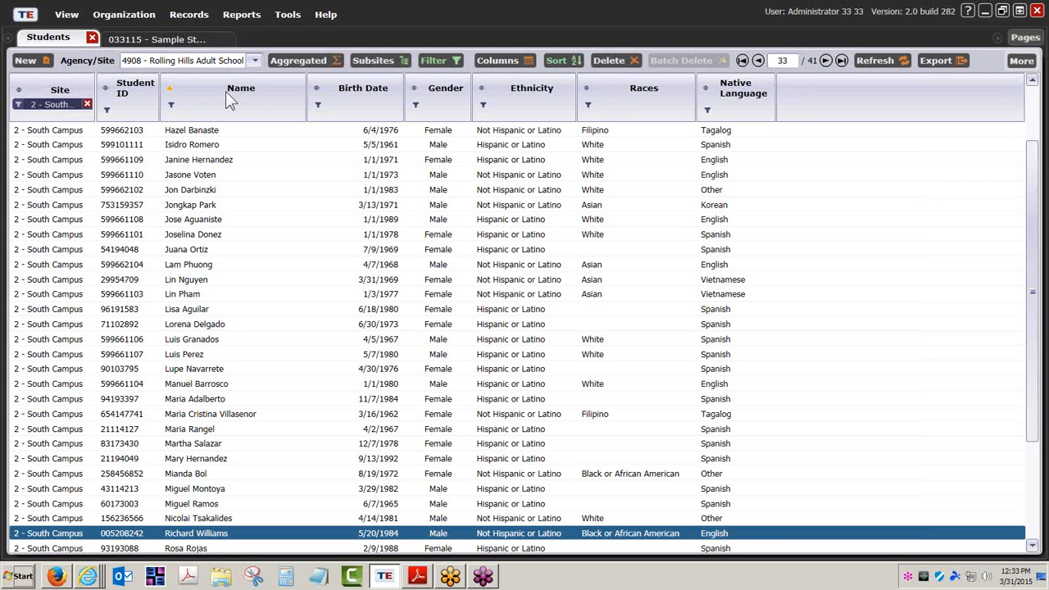
{"action": "left_click", "coordinate": [866, 59]}
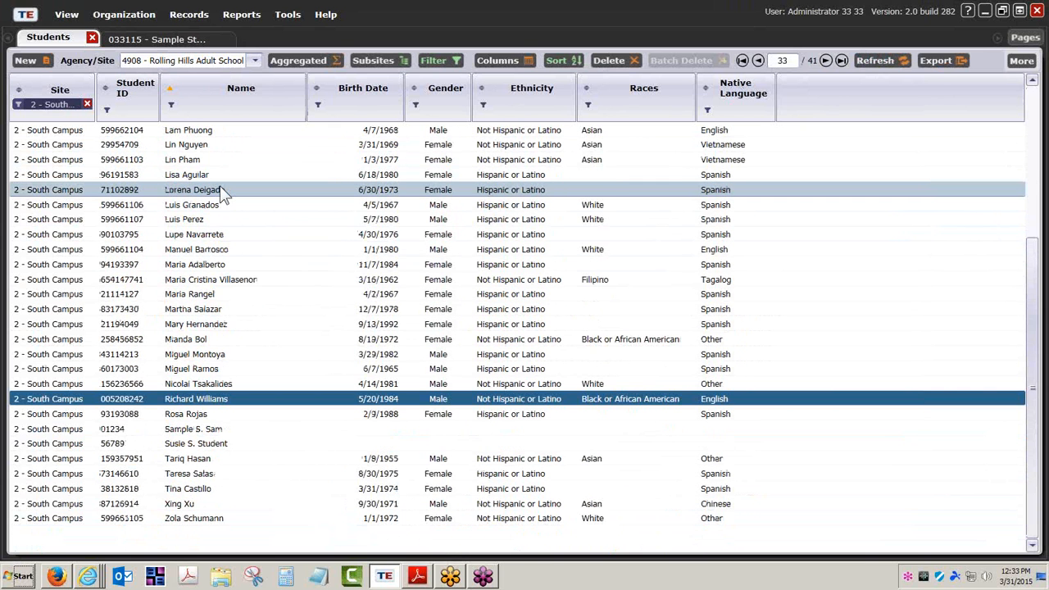
Step: Select both imported South Campus students, view the Child Lister's related record types, and close the Child Lister
{"action": "left_click", "coordinate": [200, 431]}
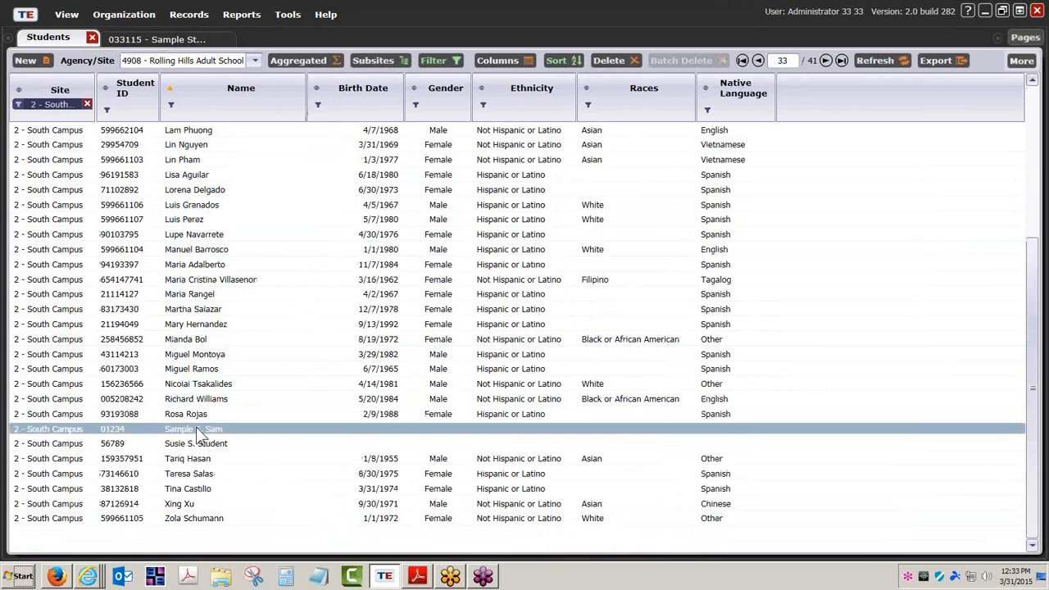
{"action": "left_click", "coordinate": [199, 447], "text": "ctrl"}
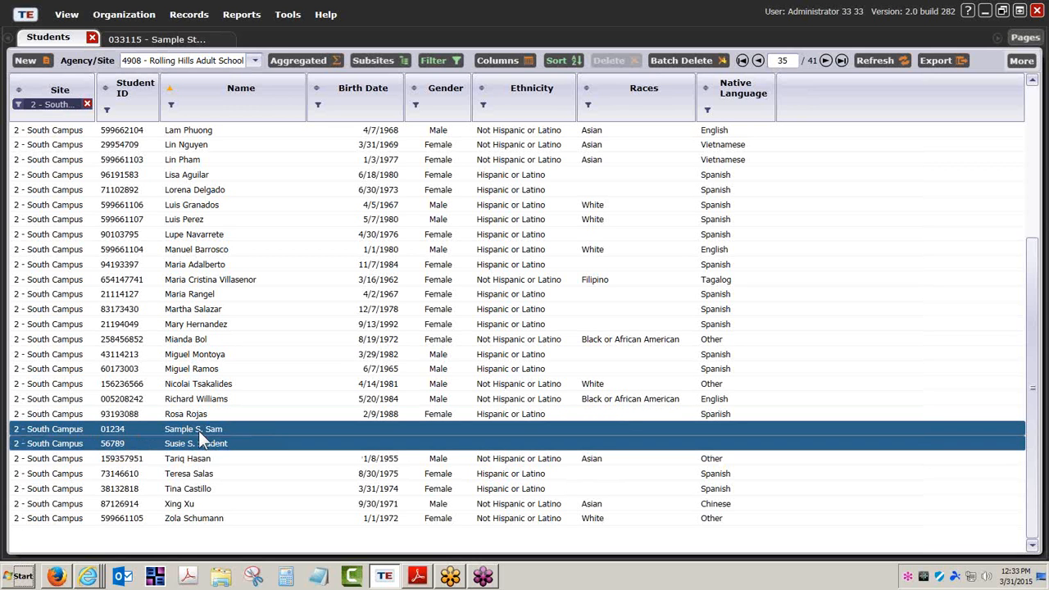
{"action": "left_click", "coordinate": [1022, 62]}
{"action": "left_click", "coordinate": [926, 142]}
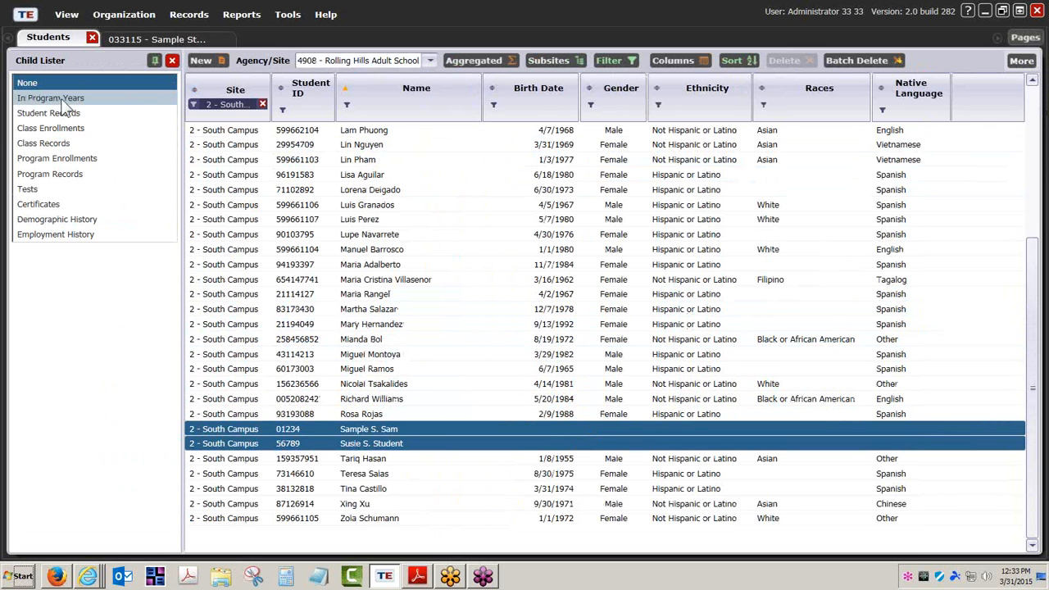
{"action": "left_click", "coordinate": [171, 59]}
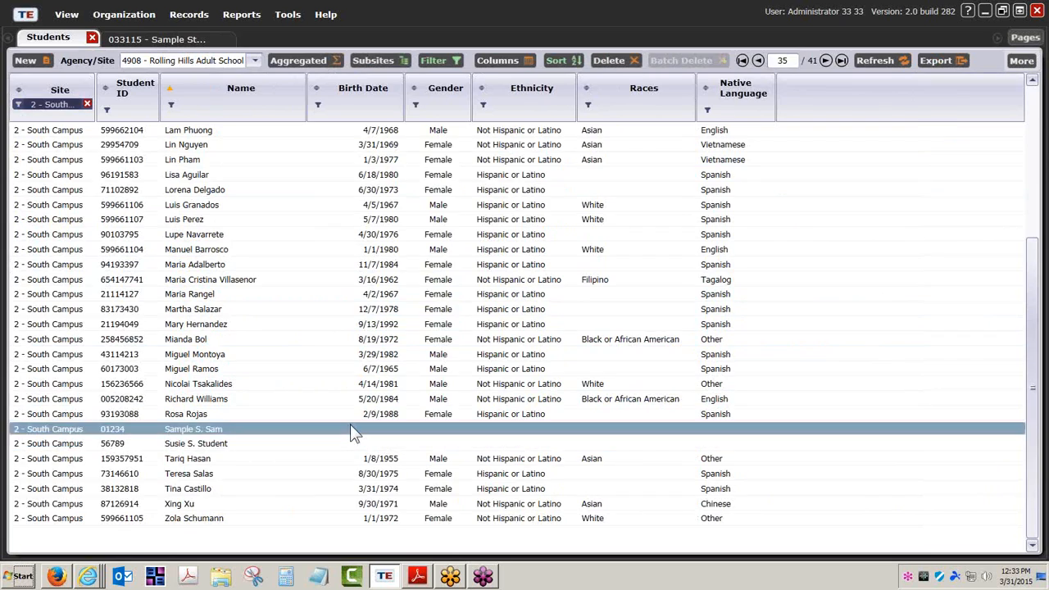
Step: Open the first imported South Campus student's record, review its demographic sections, and close the record
{"action": "double_click", "coordinate": [351, 428]}
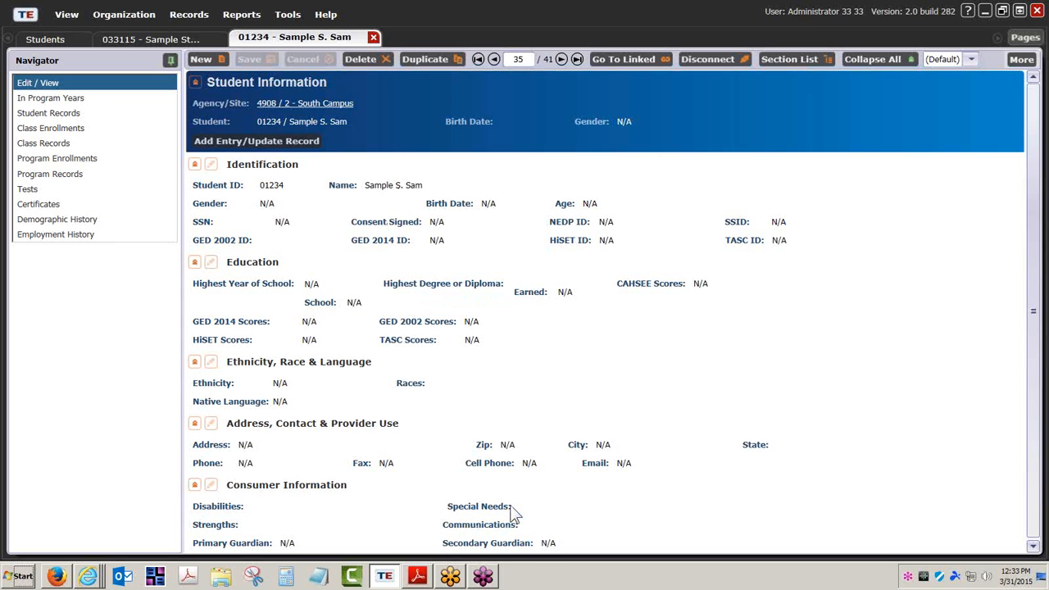
{"action": "scroll", "coordinate": [511, 506], "scroll_direction": "down", "scroll_amount": 1}
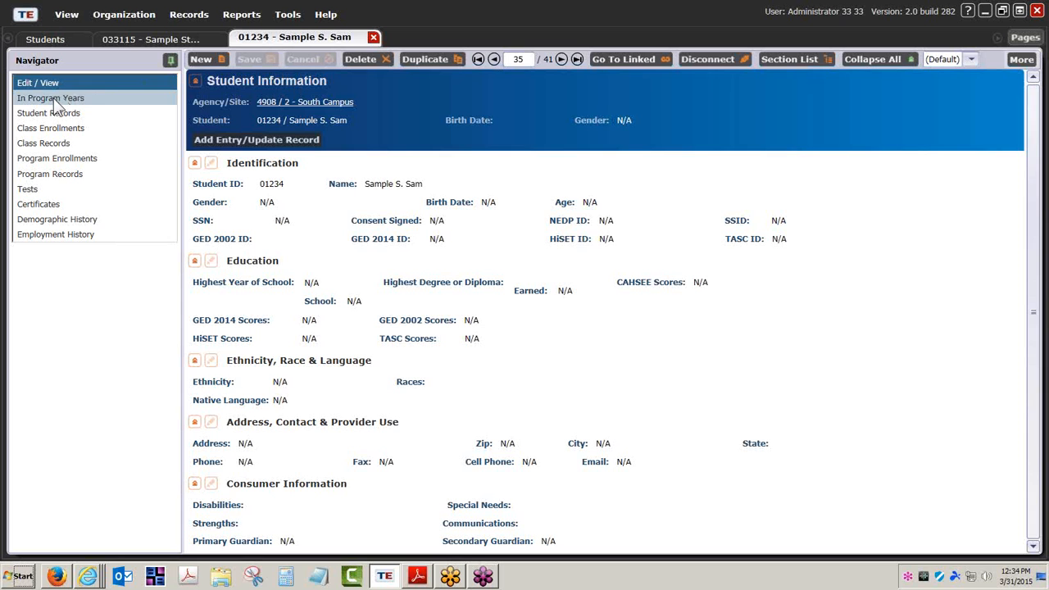
{"action": "left_click", "coordinate": [373, 38]}
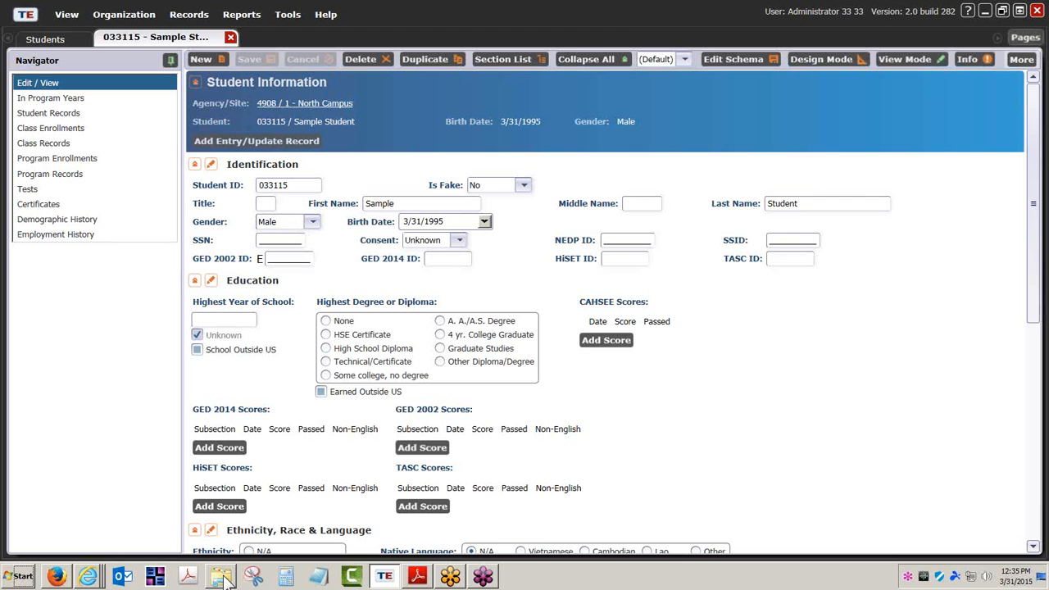
Step: Switch to Windows Explorer and open Dropbox > TE ONLINE > IMPORT_EXPORT > IIMPORT TEMPLATES > Import Templates
{"action": "left_click", "coordinate": [223, 578]}
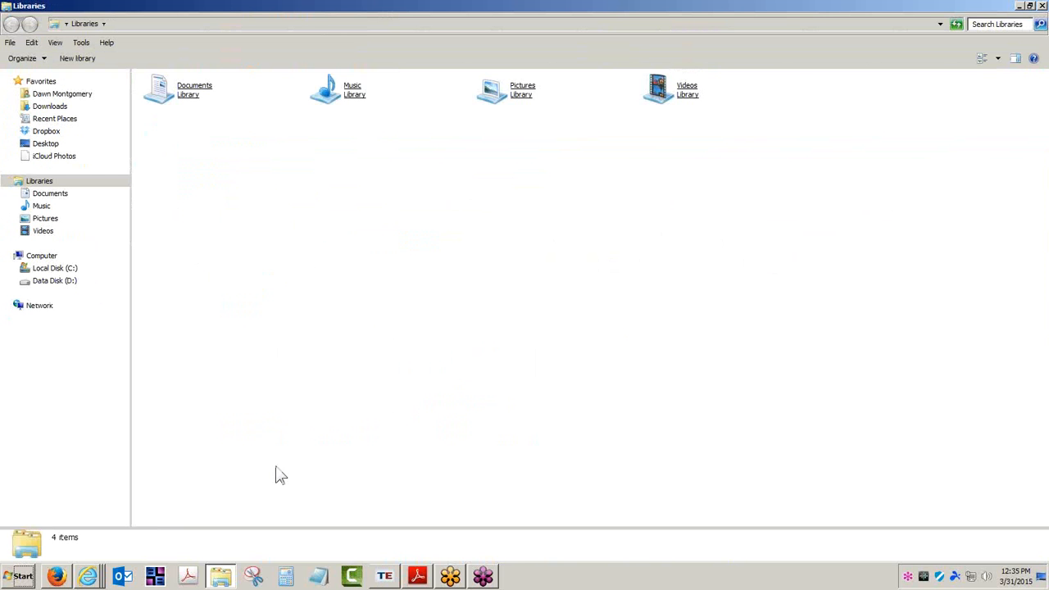
{"action": "left_click", "coordinate": [46, 133]}
{"action": "double_click", "coordinate": [173, 343]}
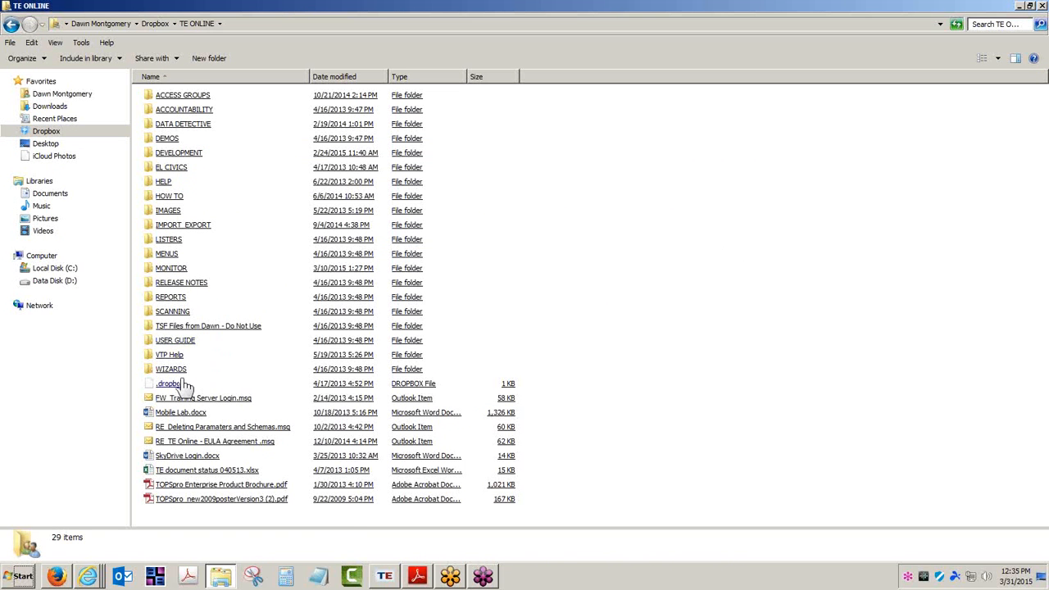
{"action": "double_click", "coordinate": [197, 227]}
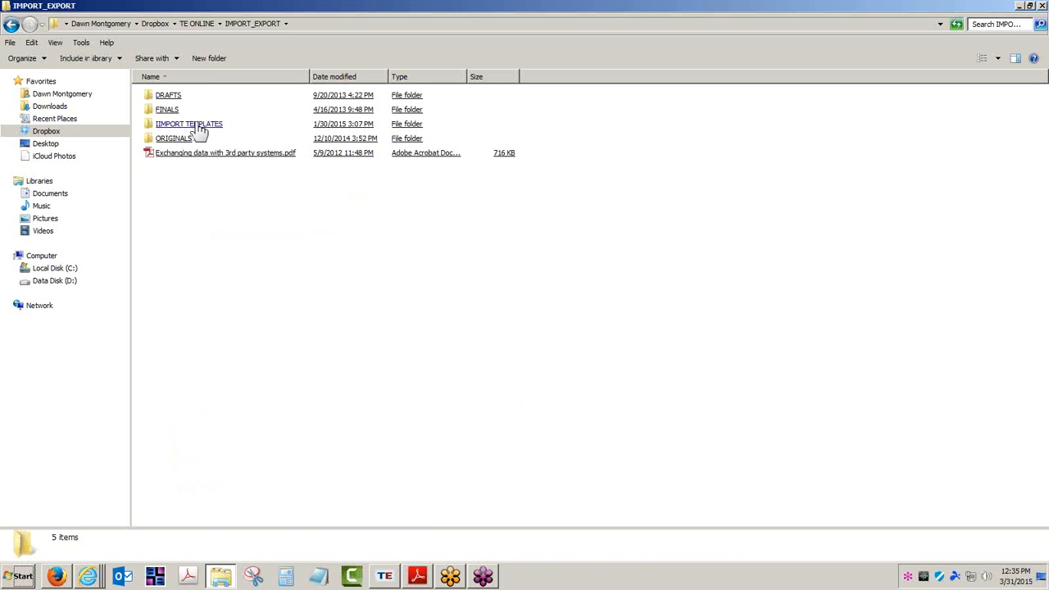
{"action": "double_click", "coordinate": [197, 121]}
{"action": "left_click", "coordinate": [176, 112]}
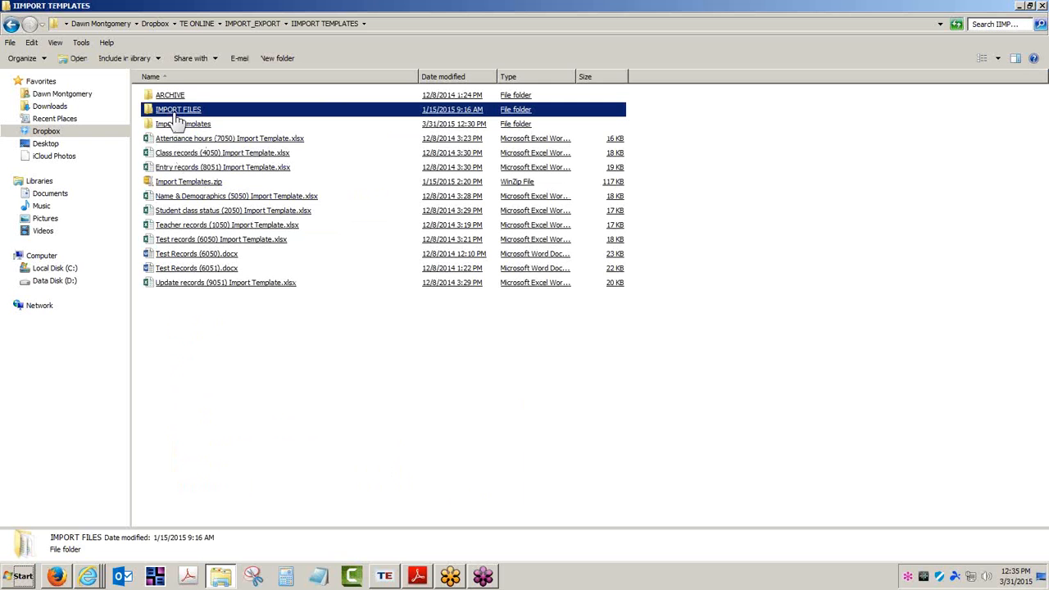
{"action": "double_click", "coordinate": [180, 123]}
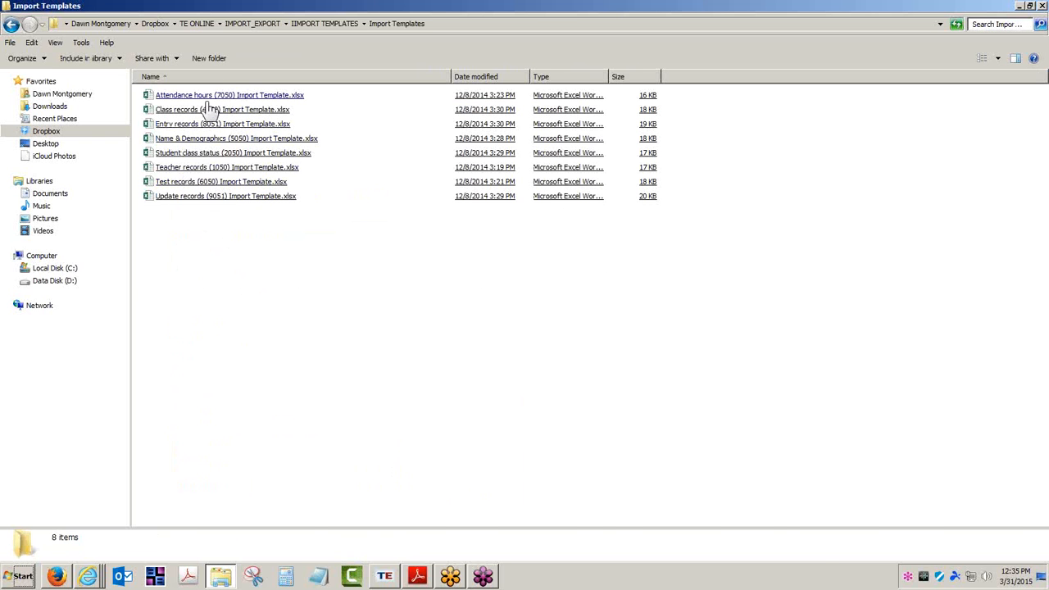
Step: Review the available import template files, from Attendance hours (7050) to Update records (9051)
{"action": "left_click", "coordinate": [190, 199]}
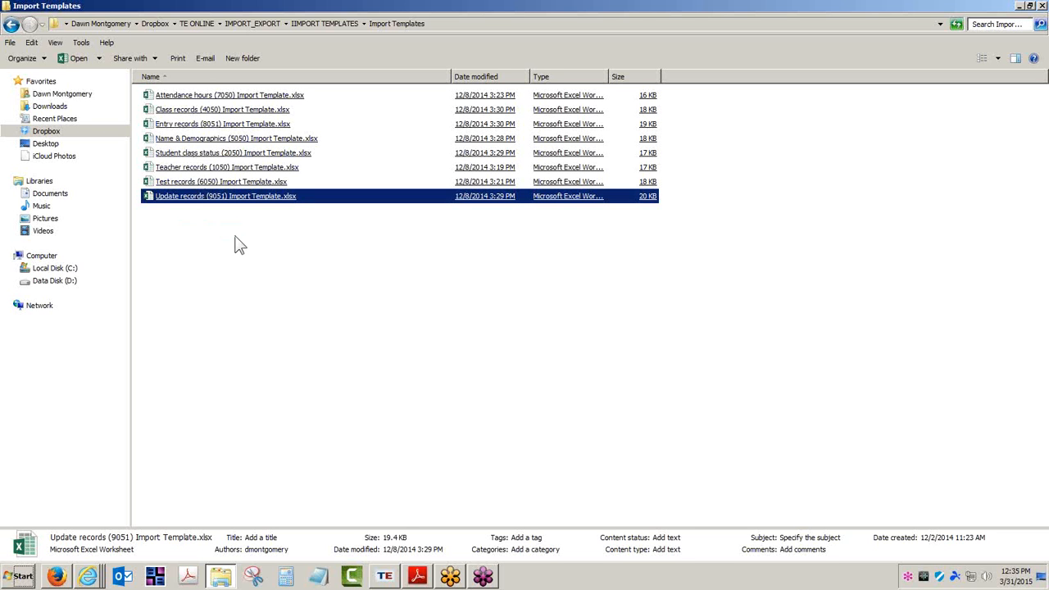
{"action": "left_click", "coordinate": [218, 98]}
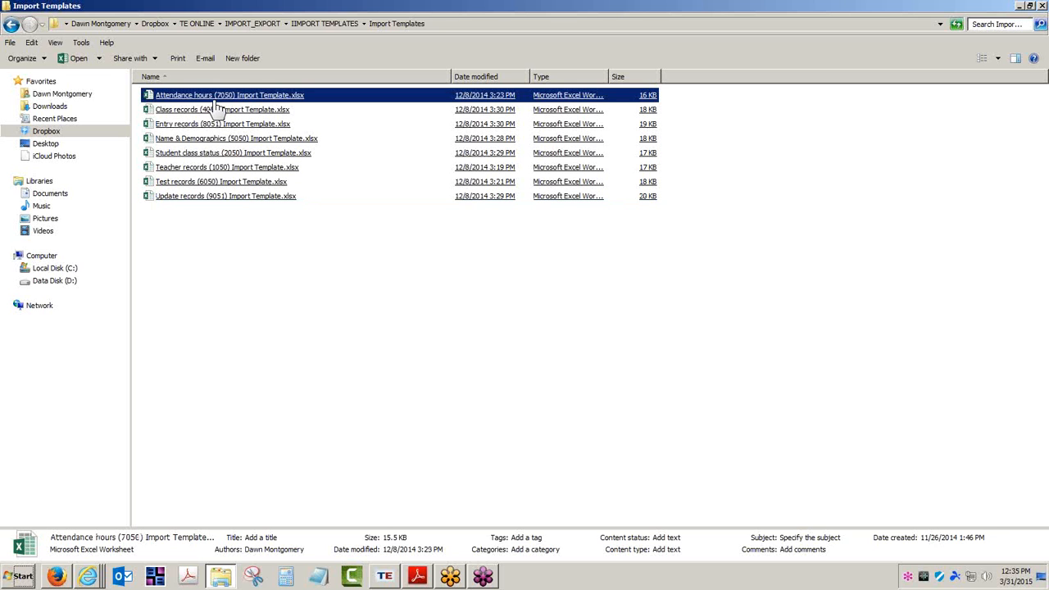
{"action": "left_click", "coordinate": [211, 197]}
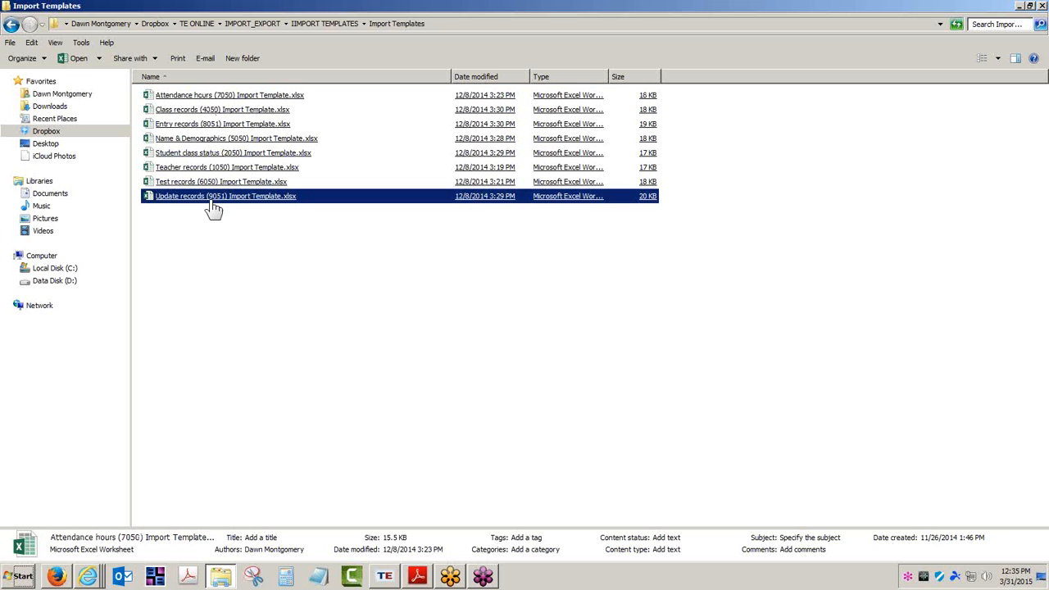
Step: Switch to Internet Explorer, show the Student ID diagram in the CASAS eTests Online guide, and highlight its STUDENT ID text
{"action": "right_click", "coordinate": [91, 577]}
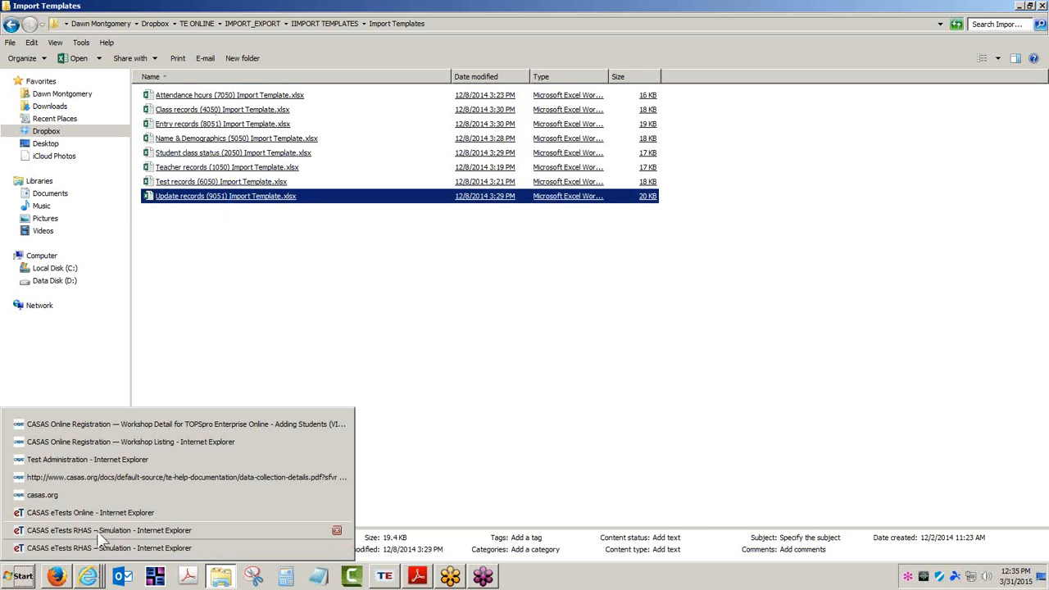
{"action": "left_click", "coordinate": [121, 478]}
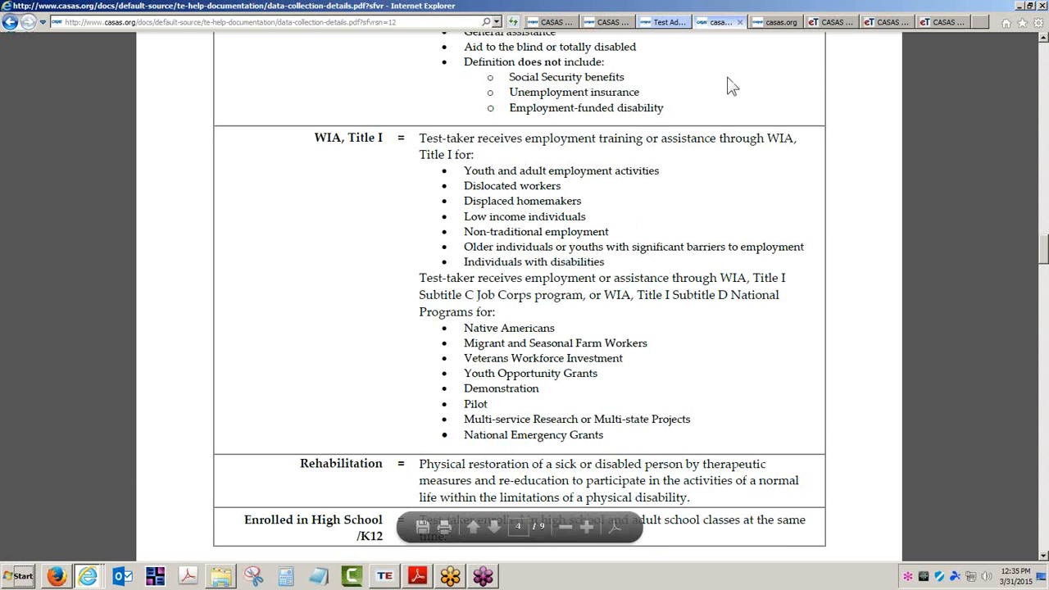
{"action": "left_click", "coordinate": [777, 23]}
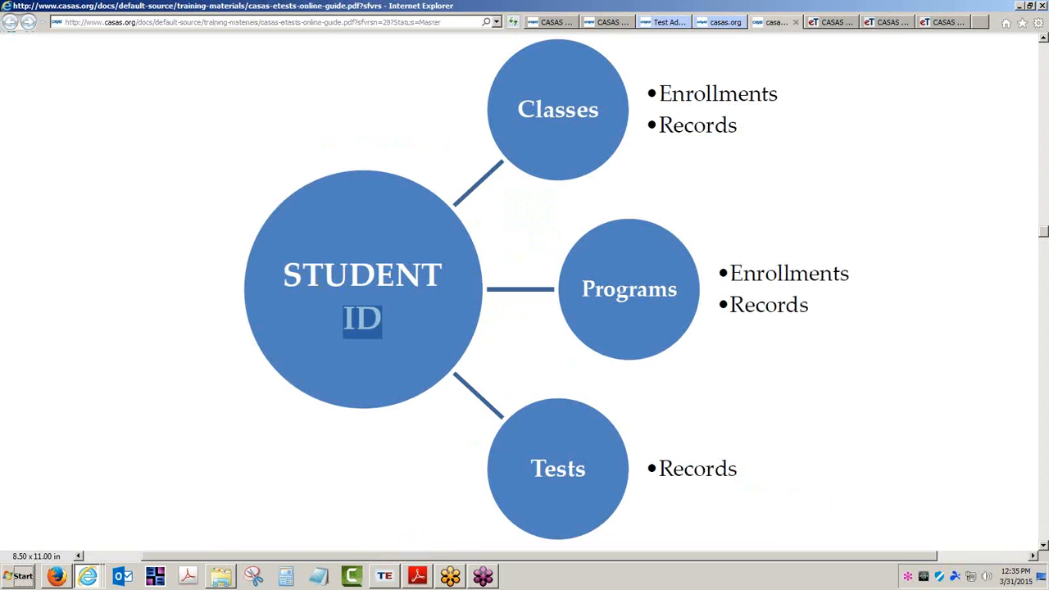
{"action": "left_click_drag", "start_coordinate": [289, 281], "coordinate": [381, 316]}
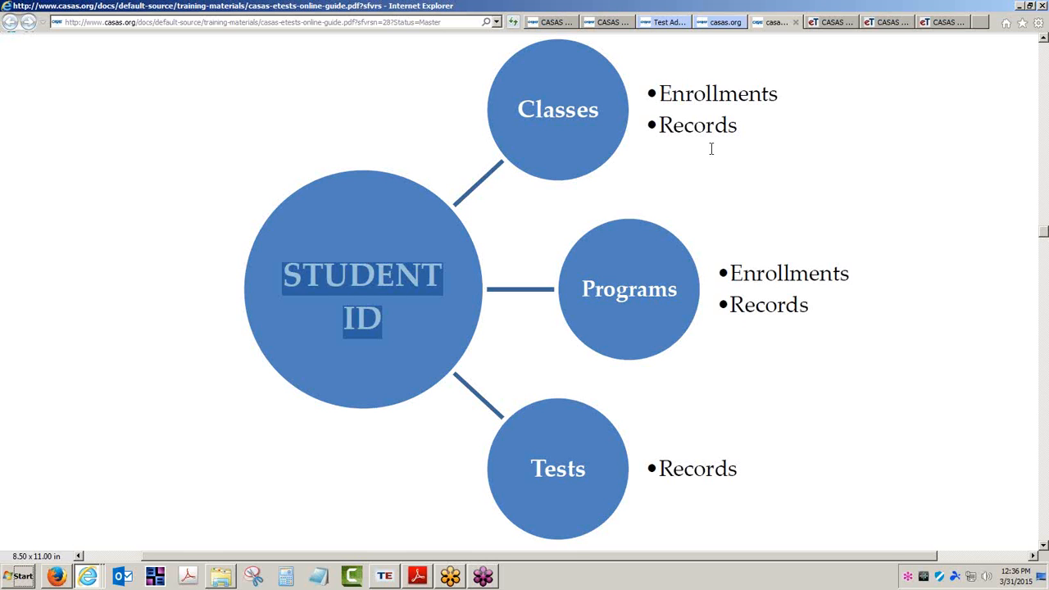
Step: View the CASAS Test Administration page, and review the TOPSpro Enterprise Online sessions in the workshop listing from Adding Tests to Adding Personnel
{"action": "left_click", "coordinate": [622, 22]}
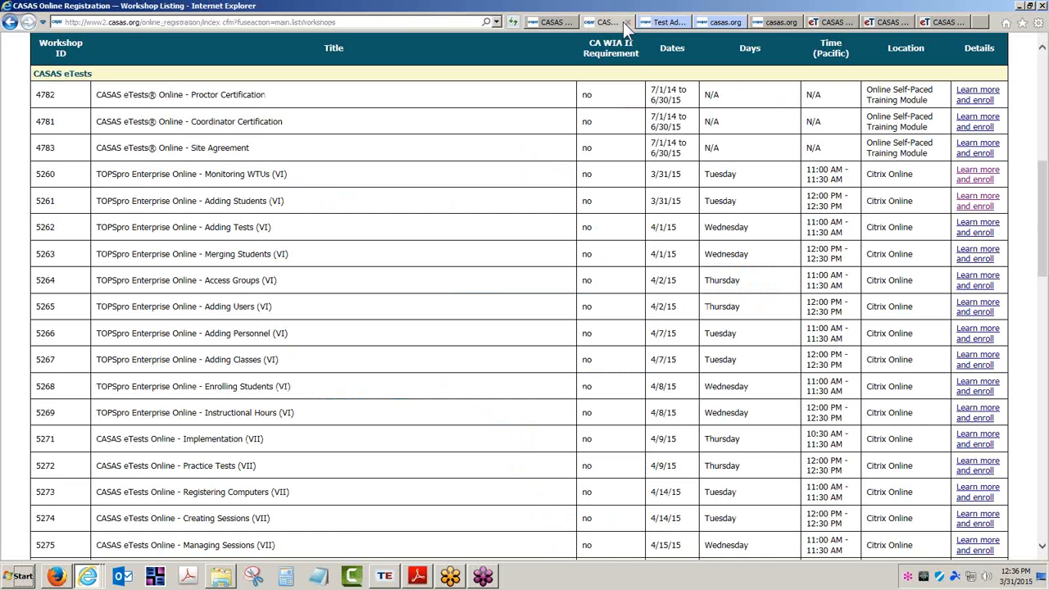
{"action": "left_click", "coordinate": [668, 22]}
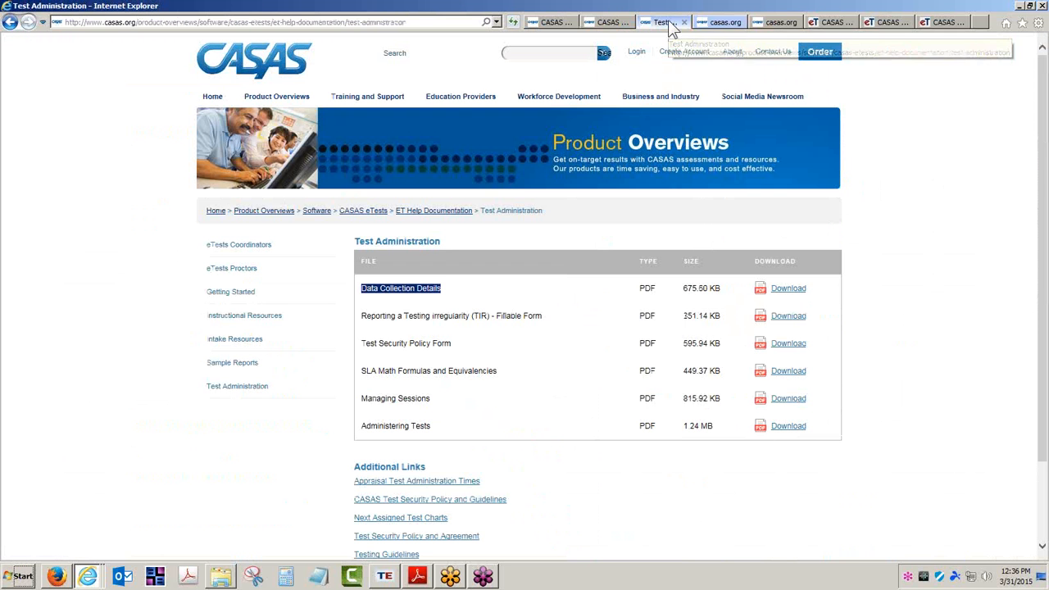
{"action": "left_click", "coordinate": [606, 22]}
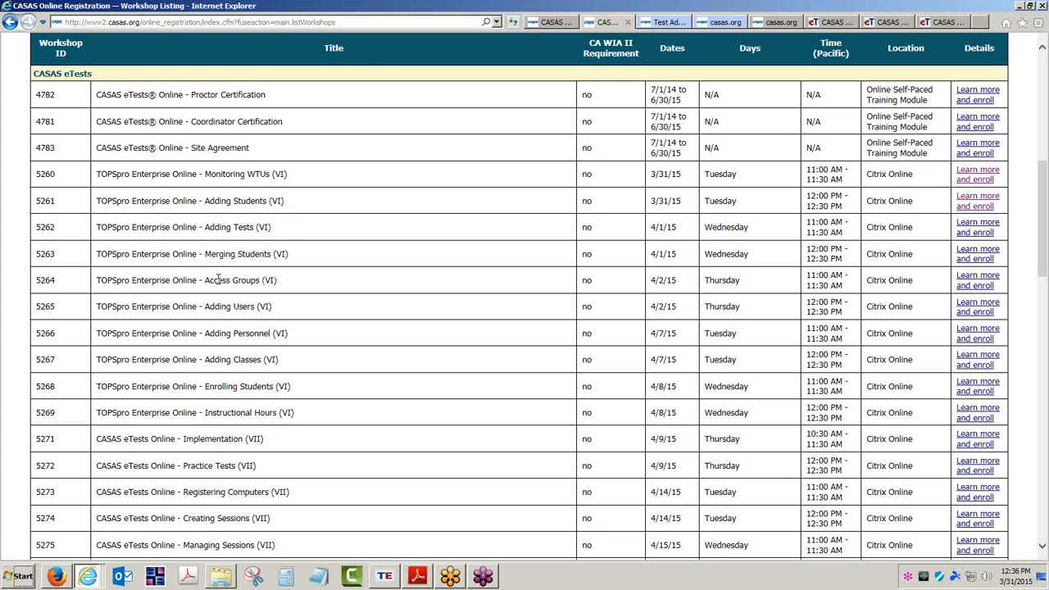
{"action": "left_click_drag", "start_coordinate": [205, 228], "coordinate": [249, 252]}
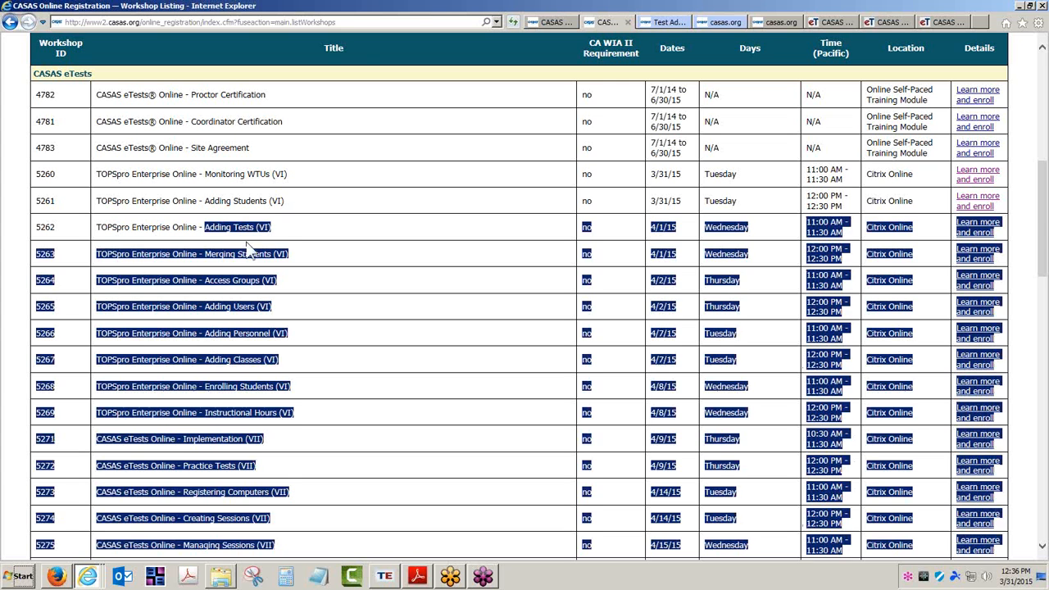
{"action": "left_click", "coordinate": [249, 253]}
{"action": "double_click", "coordinate": [246, 255]}
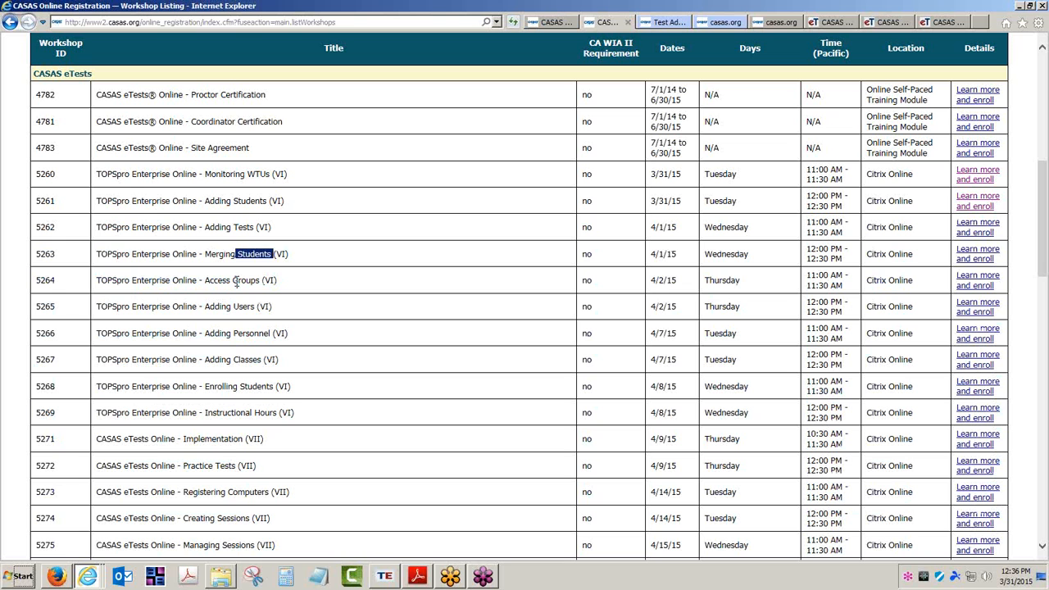
{"action": "left_click", "coordinate": [236, 282]}
{"action": "left_click_drag", "start_coordinate": [204, 307], "coordinate": [242, 307]}
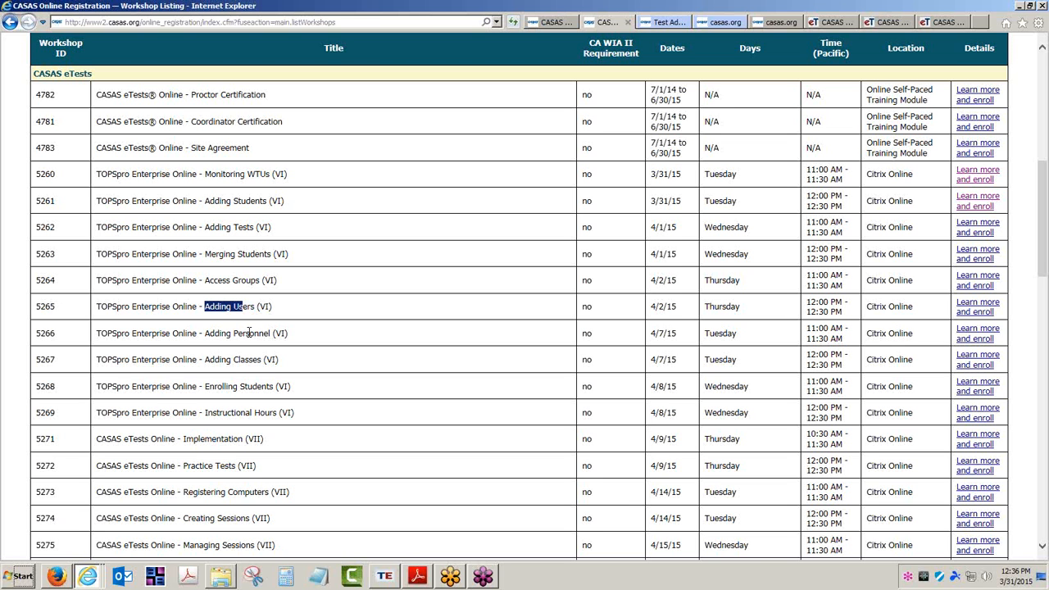
{"action": "left_click", "coordinate": [248, 332]}
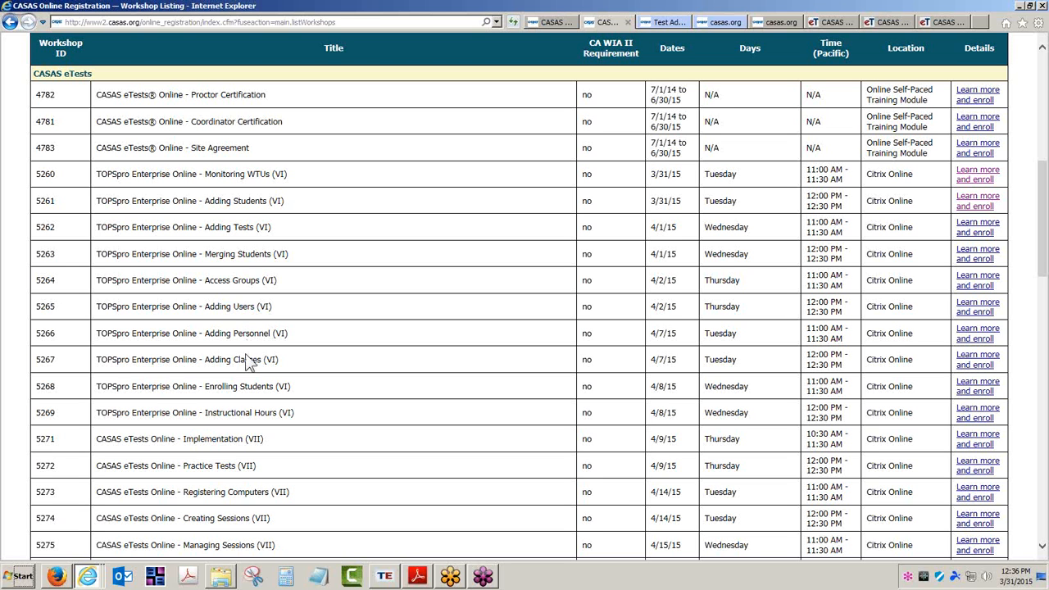